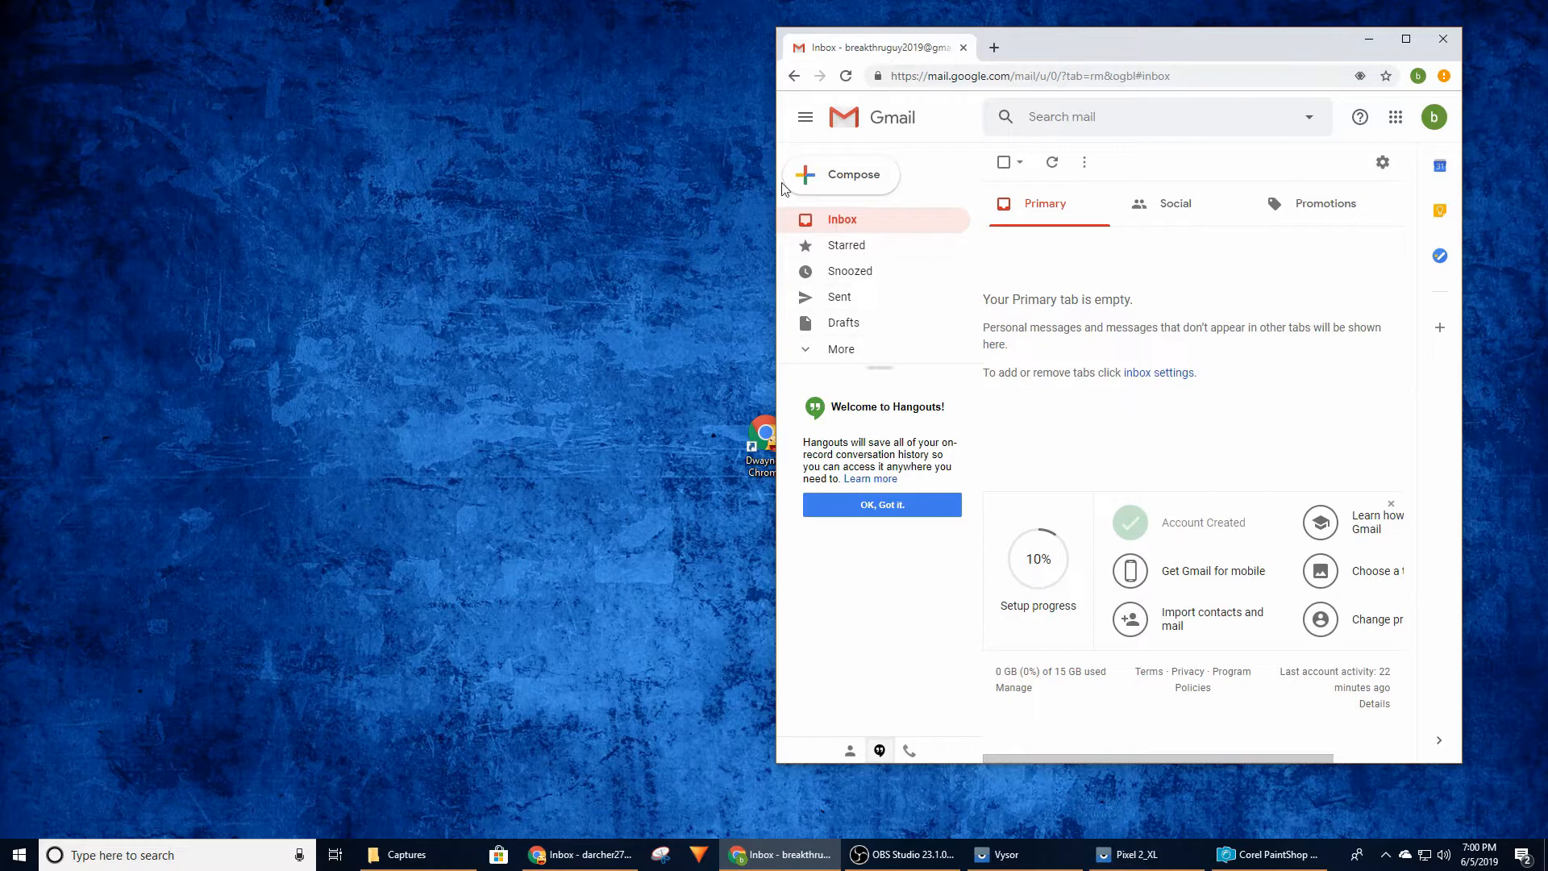
# Start a new email and address it to the church help desk's e-mail address
pyautogui.click(838, 174)
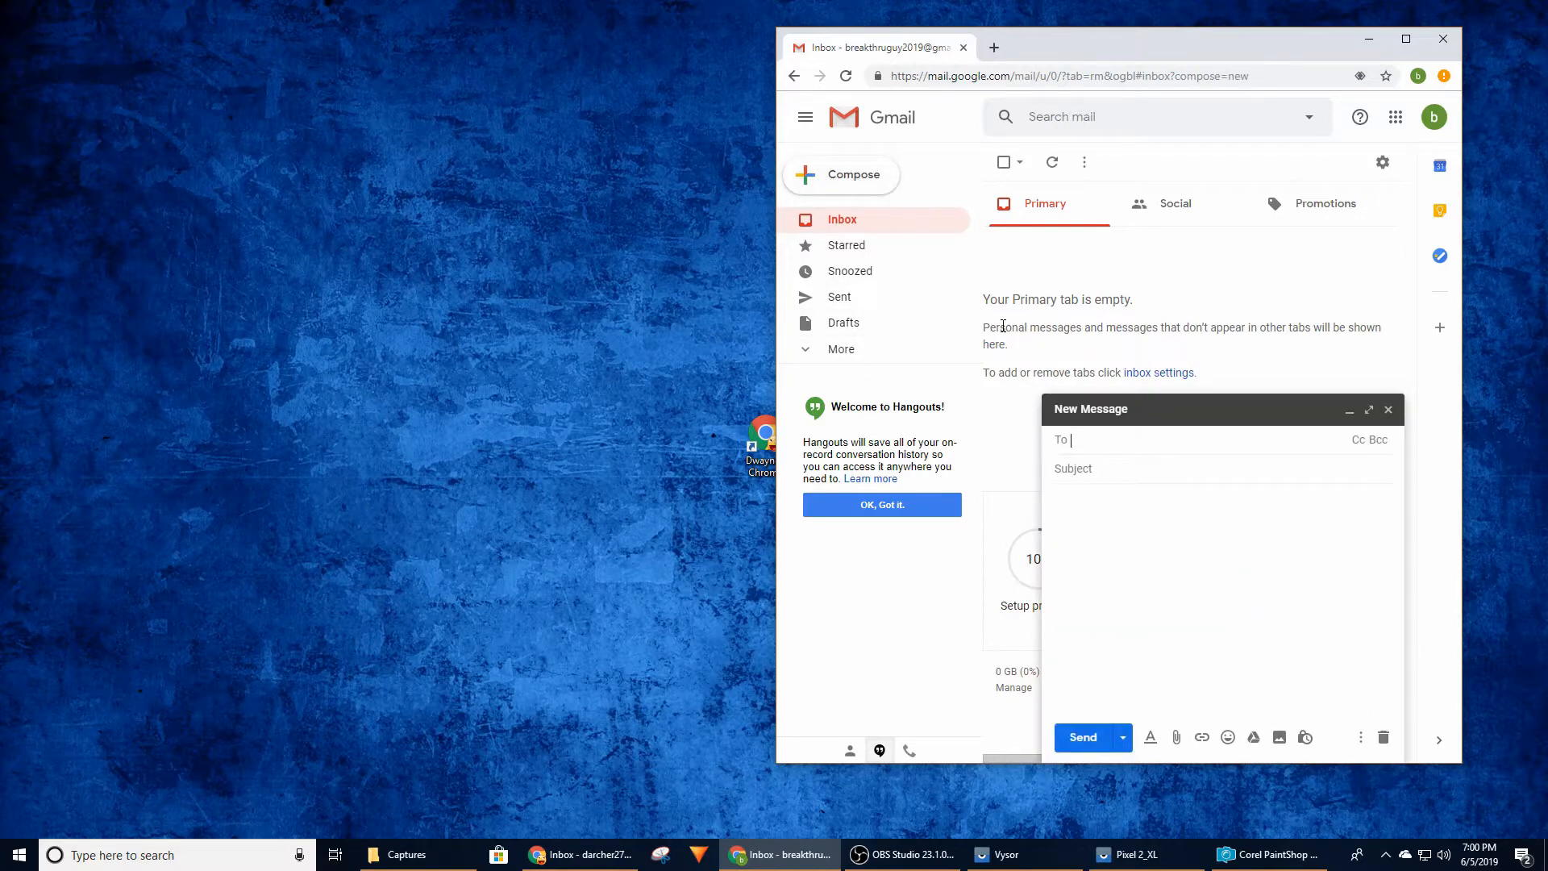
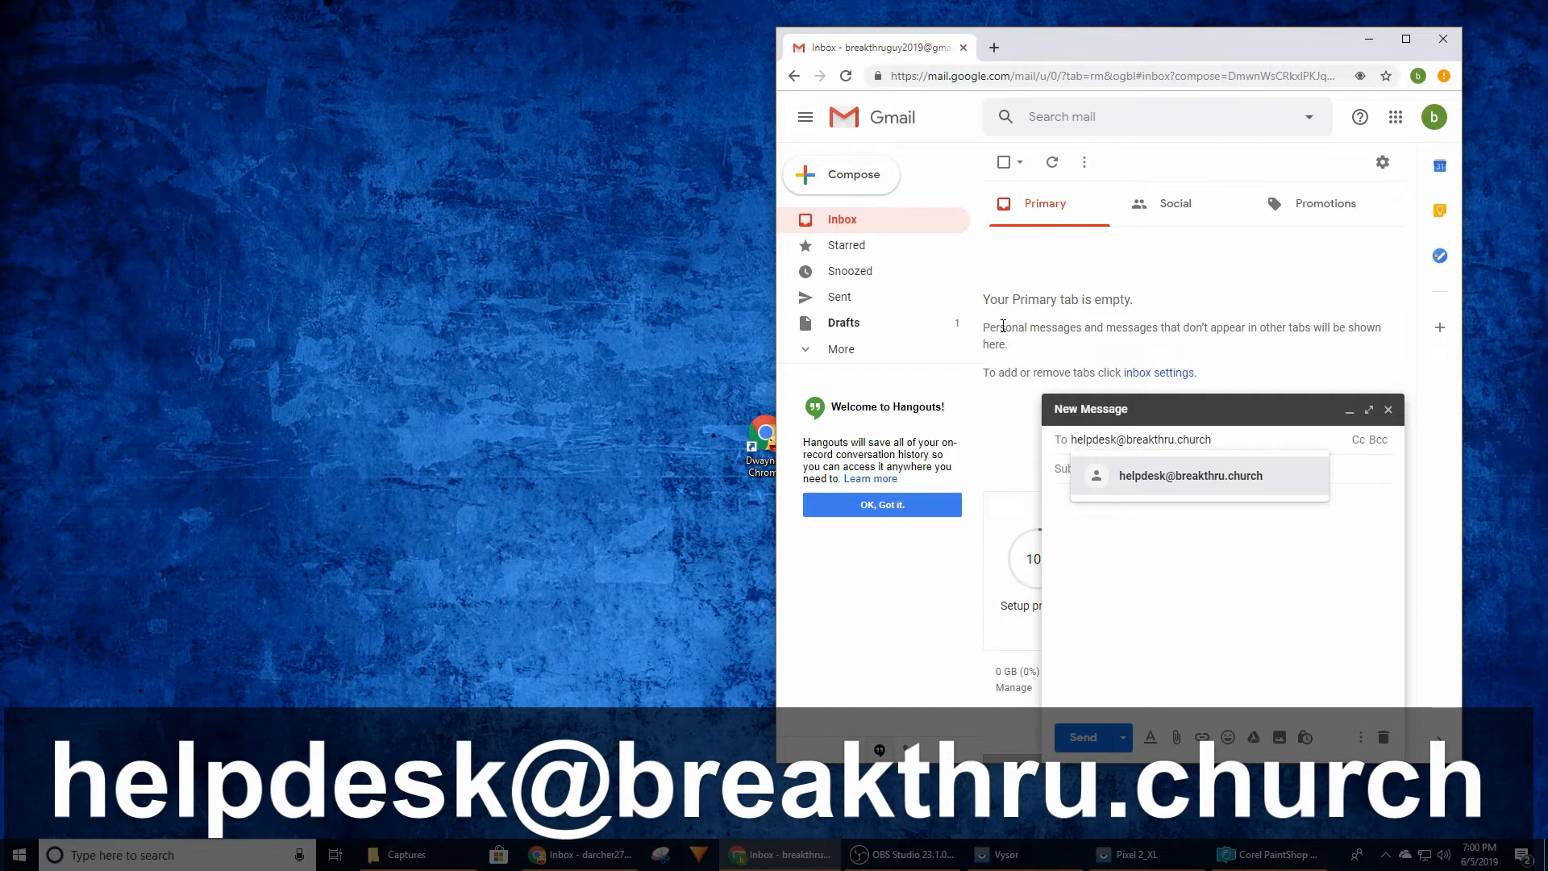
# Set the email's subject to "Outlet" and write the body "Outlet near kitchen on south wall is not working."
pyautogui.click(1128, 468)
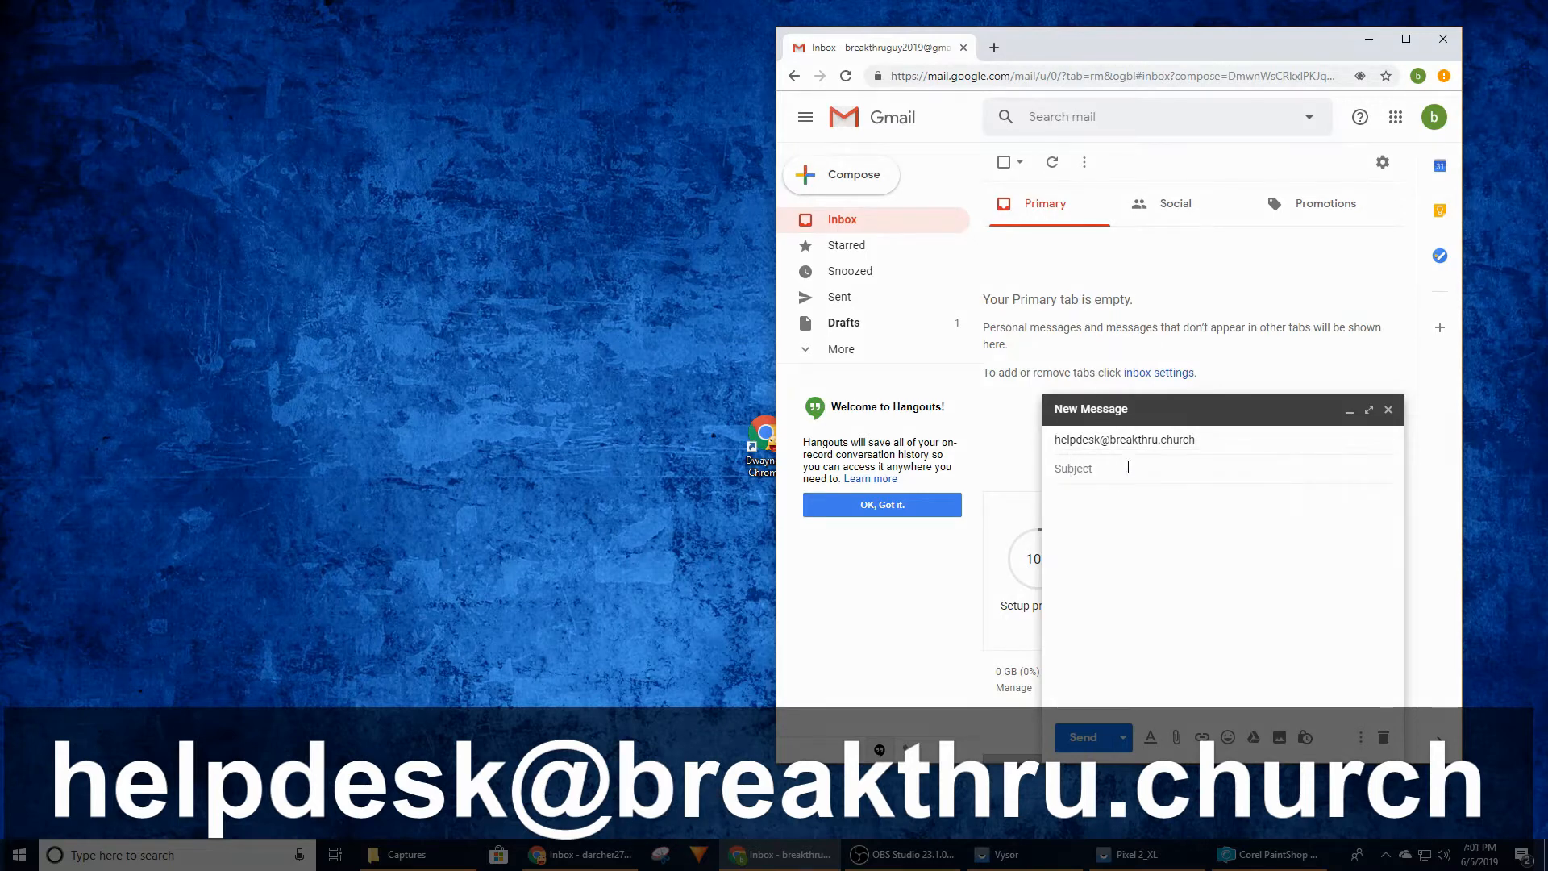
pyautogui.write('Outlet')
pyautogui.click(1149, 506)
pyautogui.write('OPutlet nea')
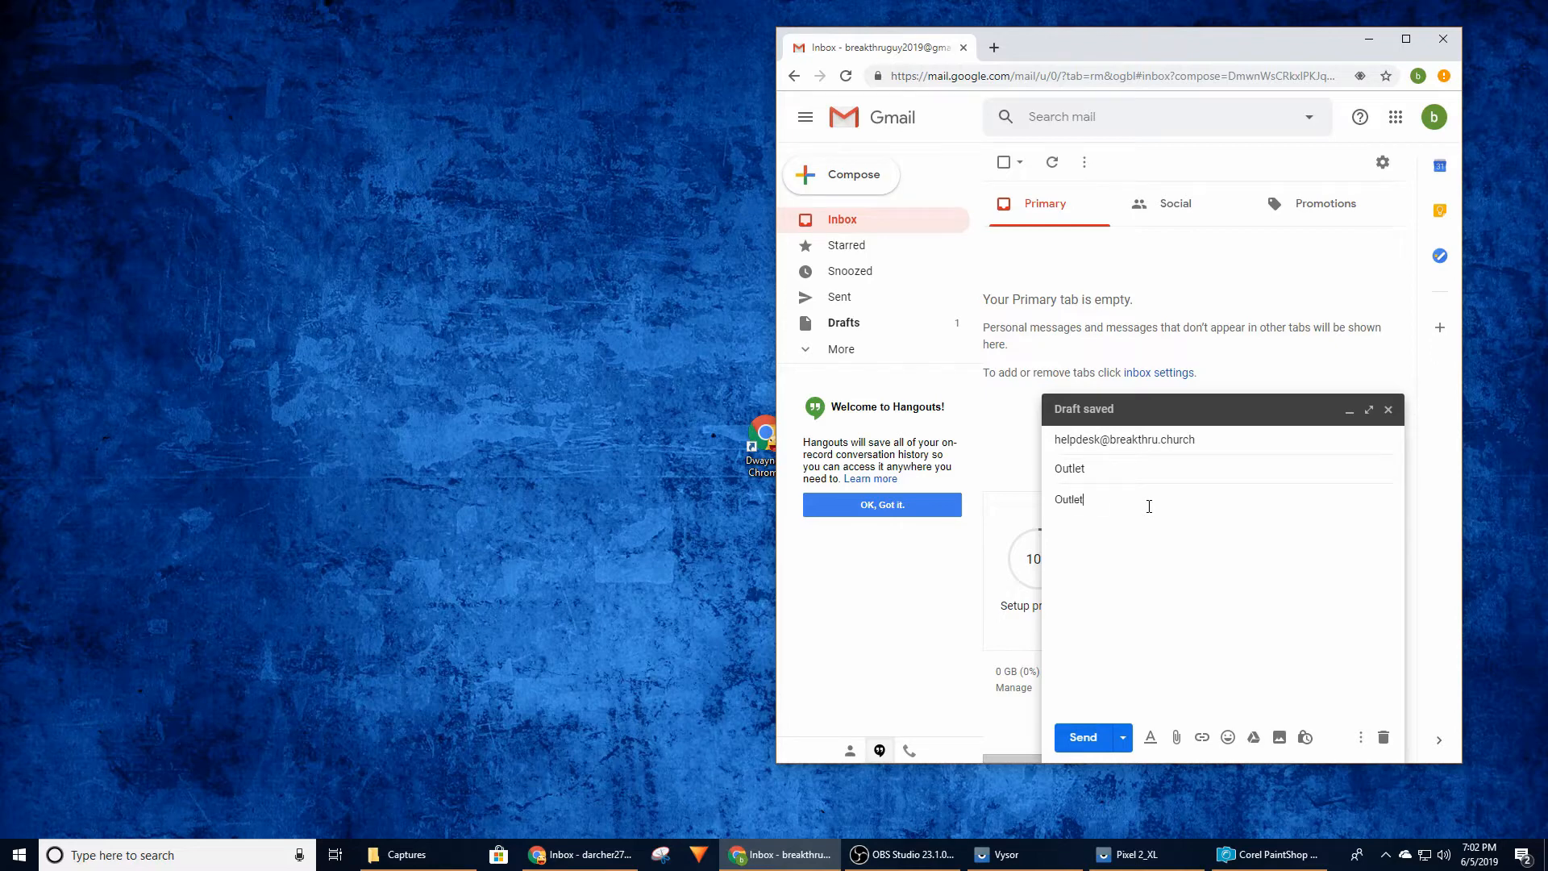
pyautogui.write('r kitchen on no')
pyautogui.press('BackSpace')
pyautogui.press('BackSpace')
pyautogui.write('south wall is not working.')
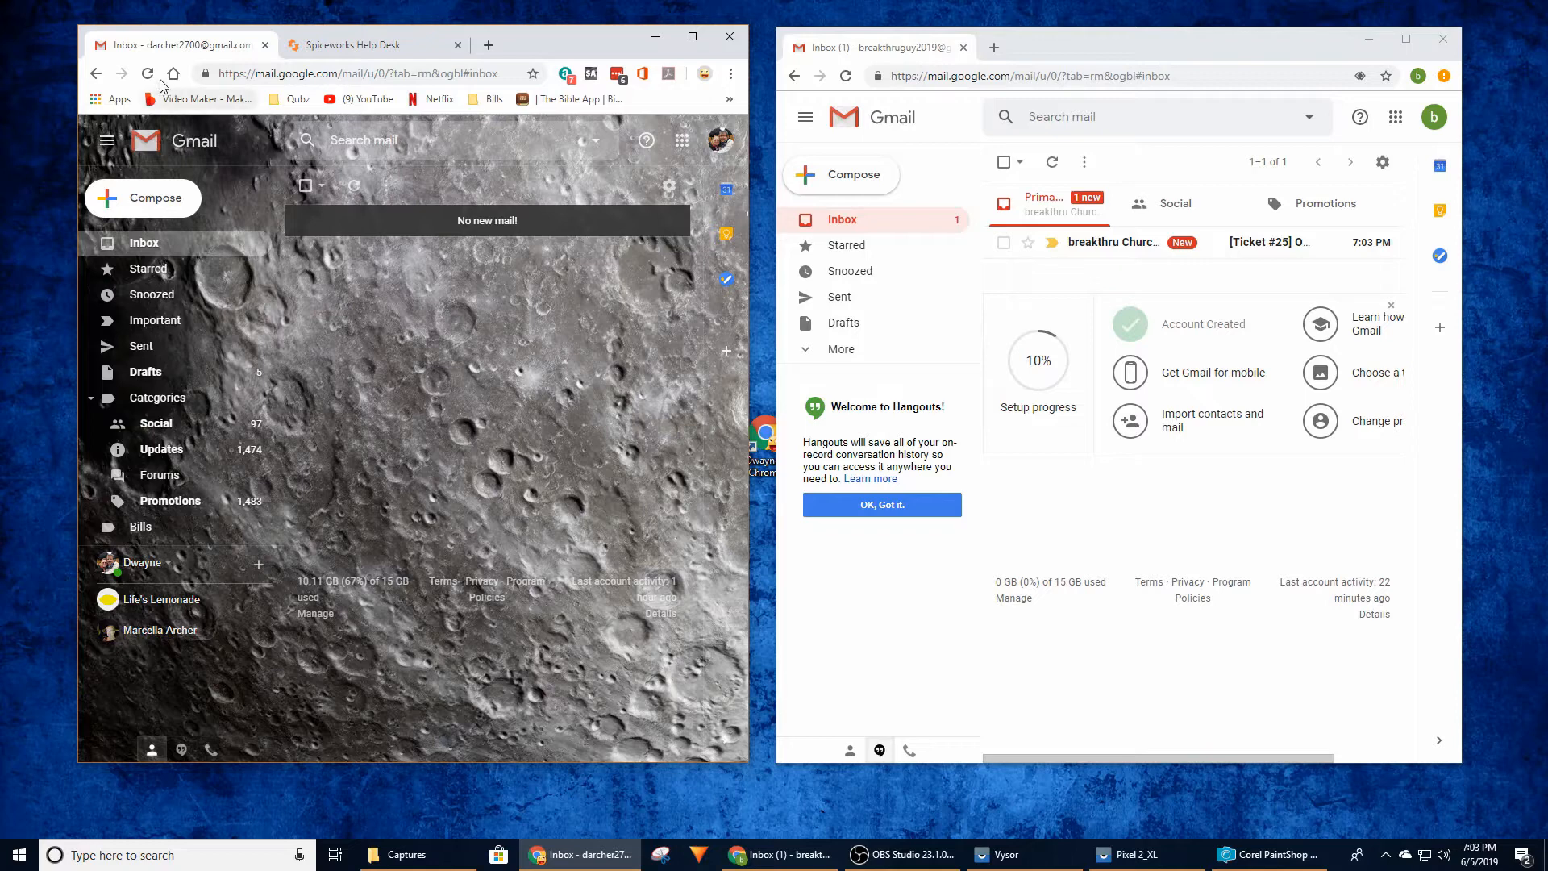
# Refresh the administrator's inbox and open the help desk's Outlet notification, and open the ticket confirmation in the requester's inbox
pyautogui.click(148, 74)
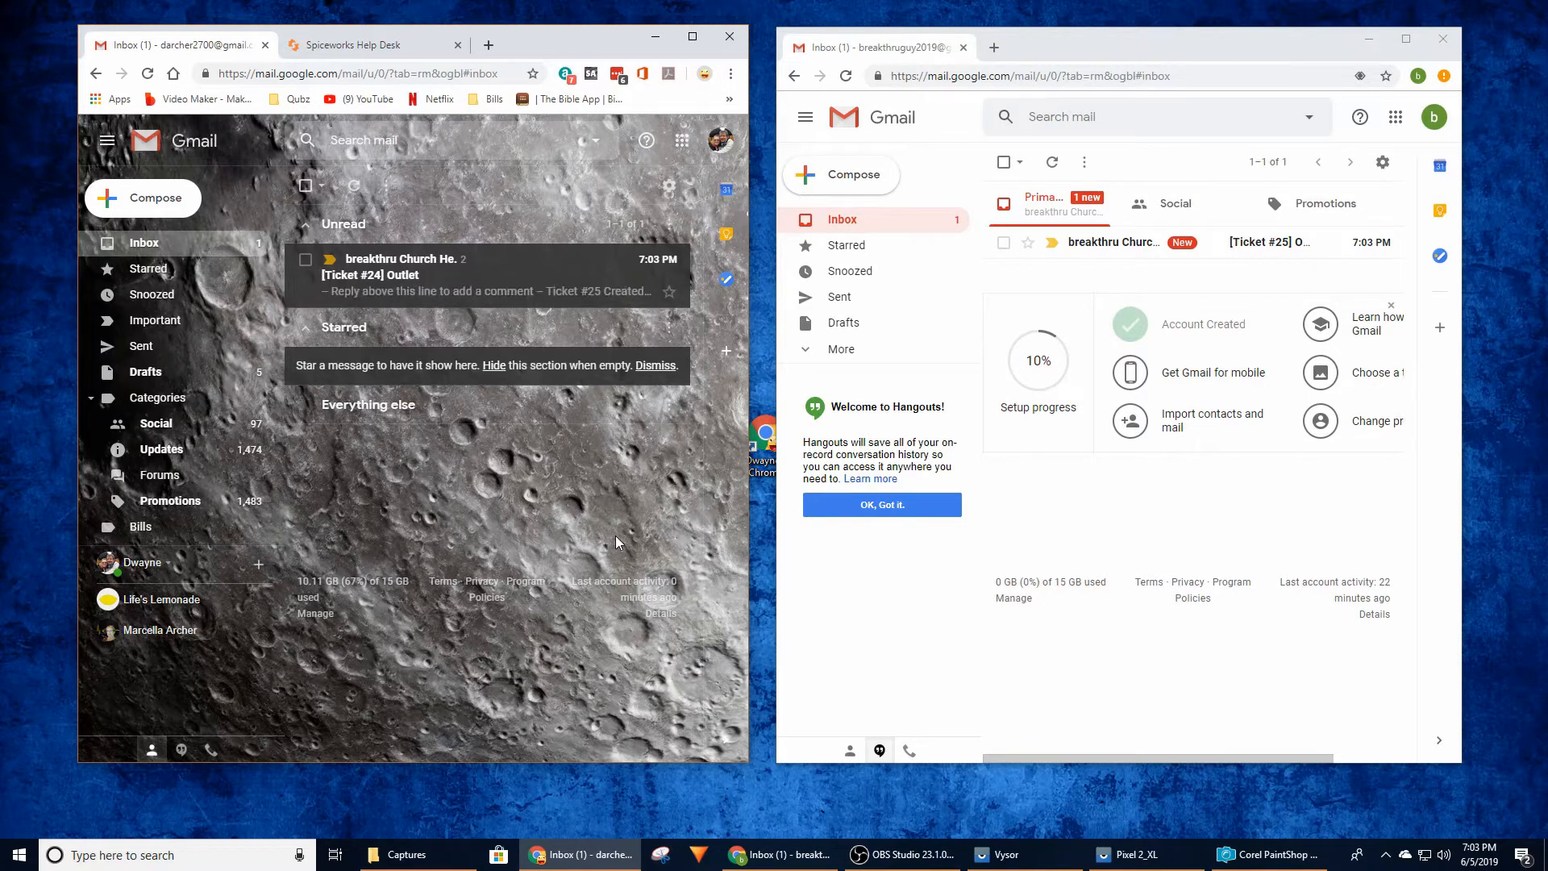
pyautogui.click(417, 285)
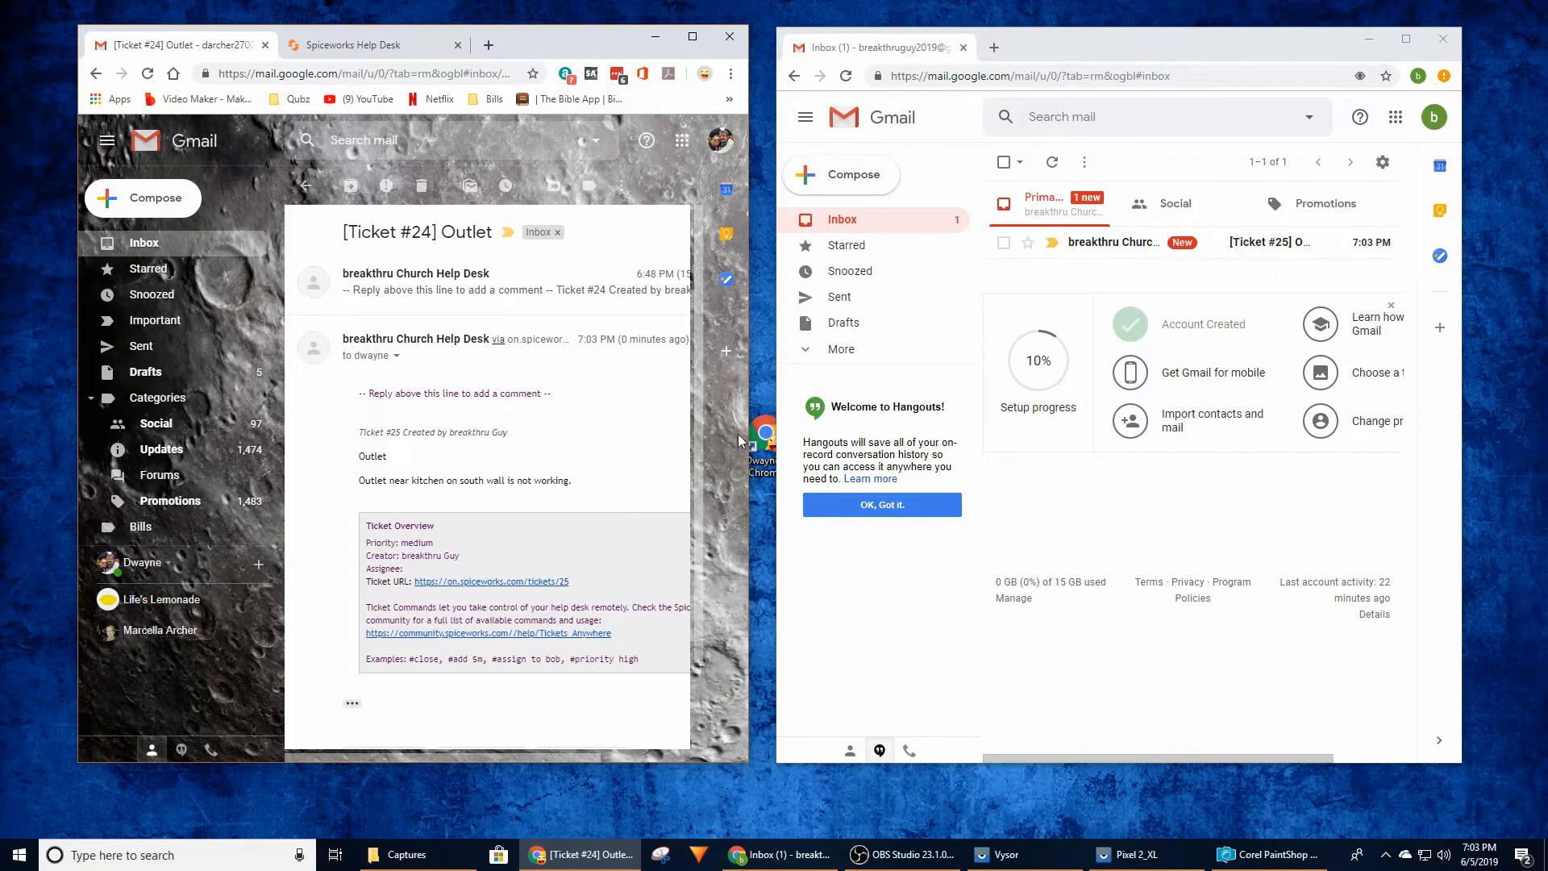
pyautogui.click(1092, 218)
pyautogui.click(1102, 240)
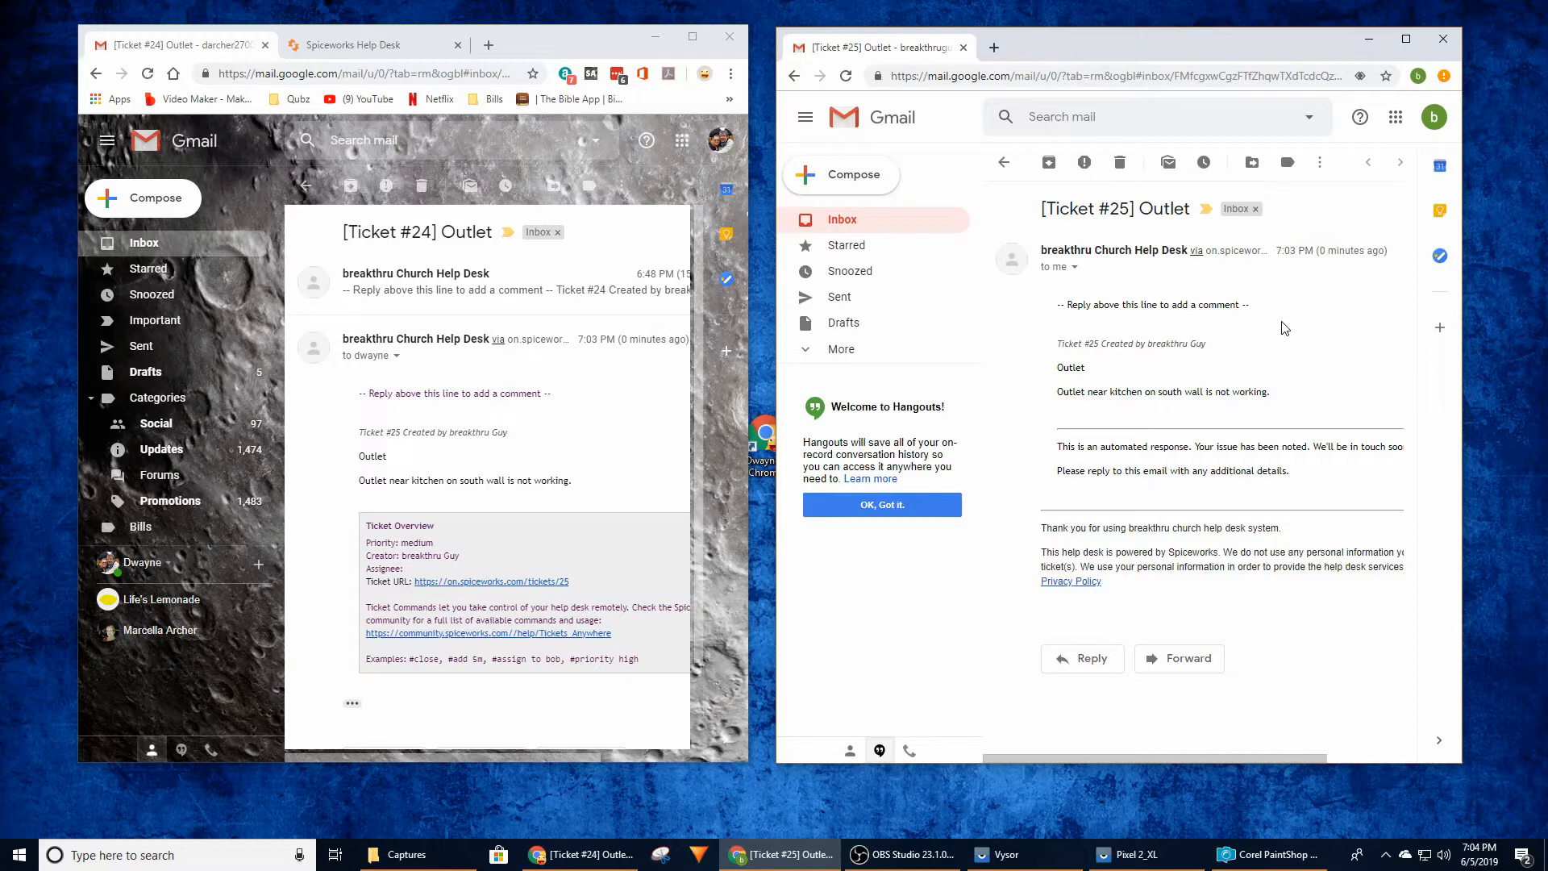
# Switch to the Spiceworks Help Desk in a maximized window, refresh the open tickets, and review the Outlet ticket's details and activity
pyautogui.click(393, 52)
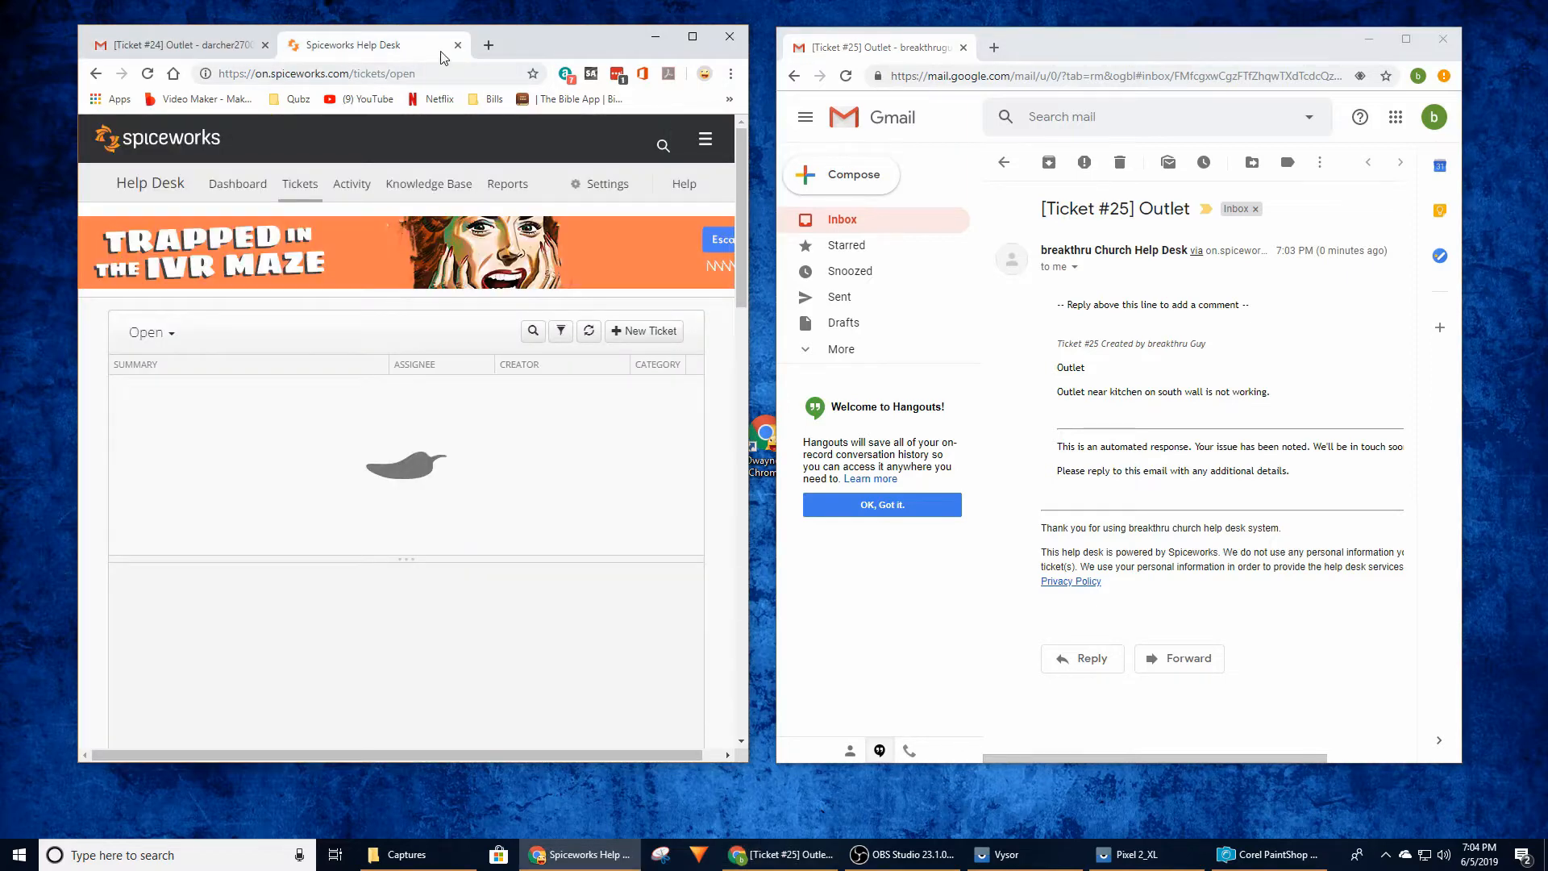
pyautogui.click(692, 36)
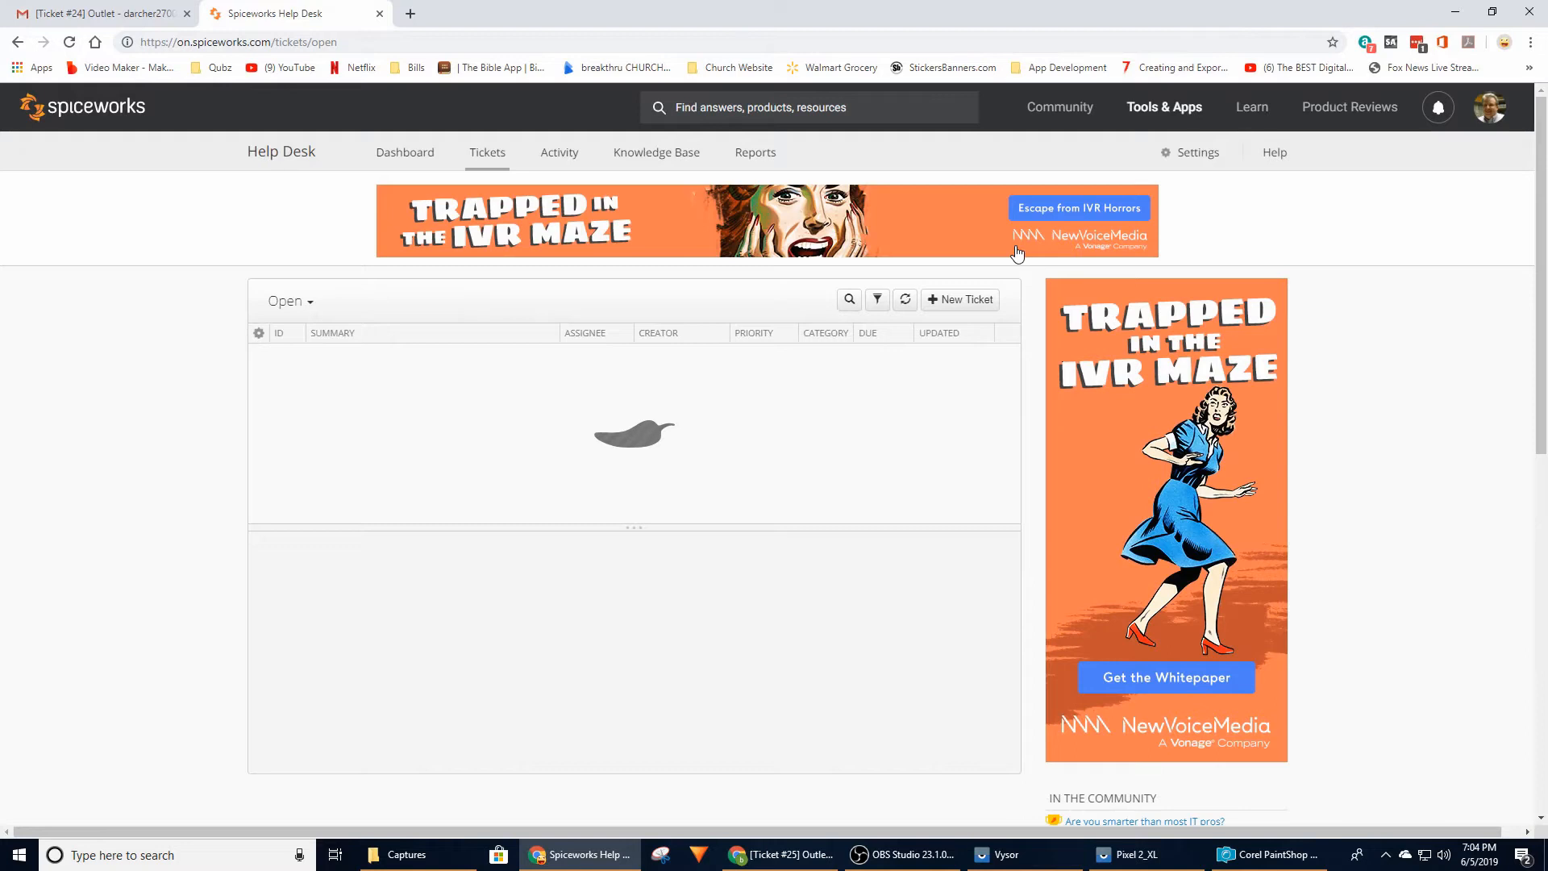
pyautogui.click(71, 43)
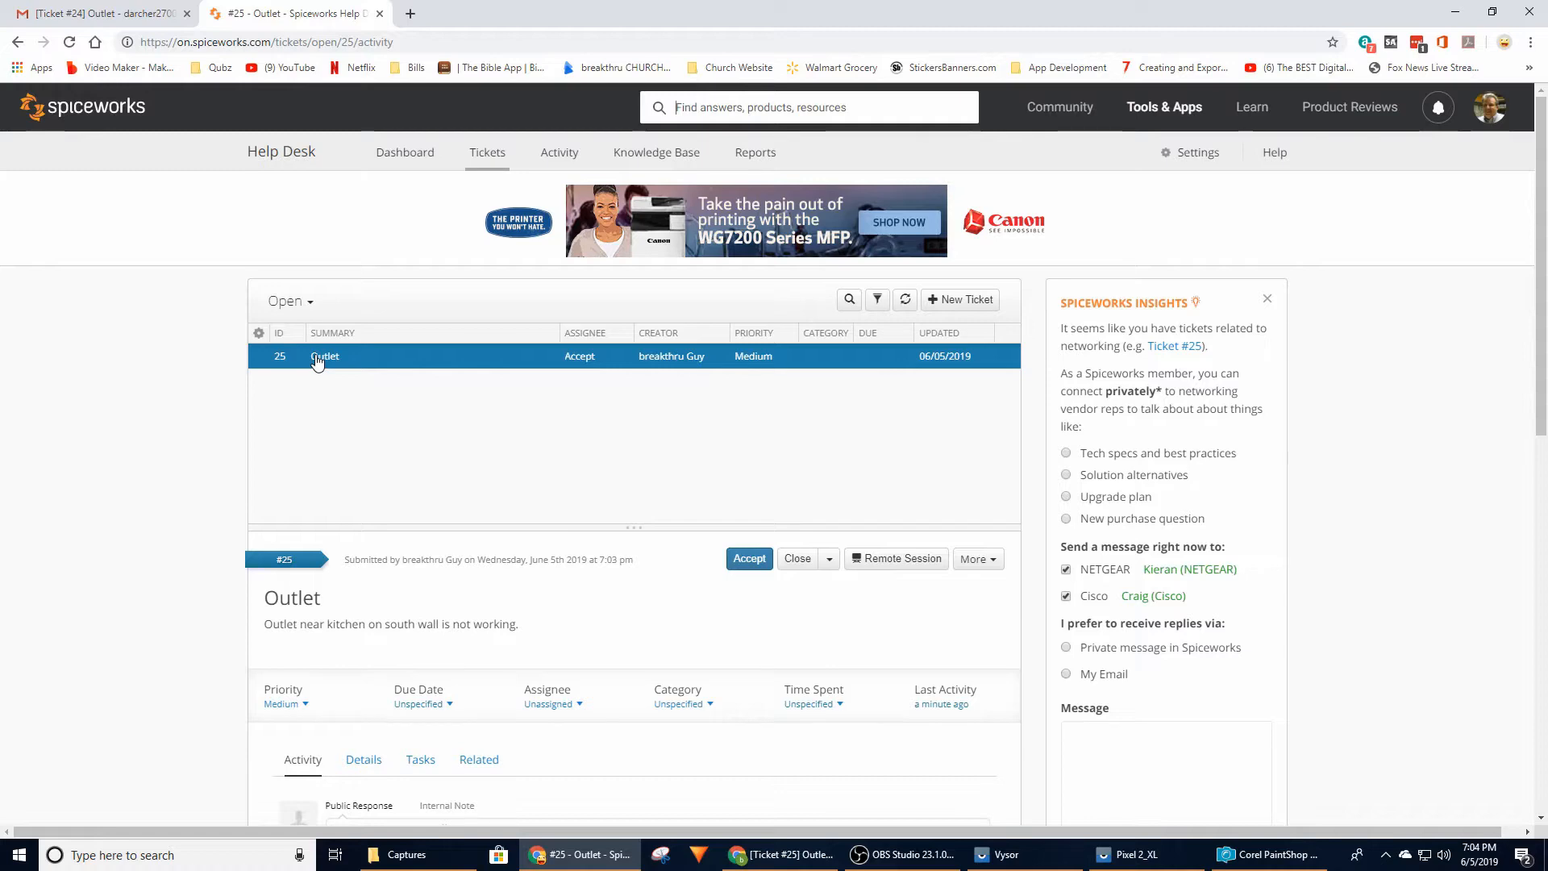
pyautogui.scroll(-2, 494, 432)
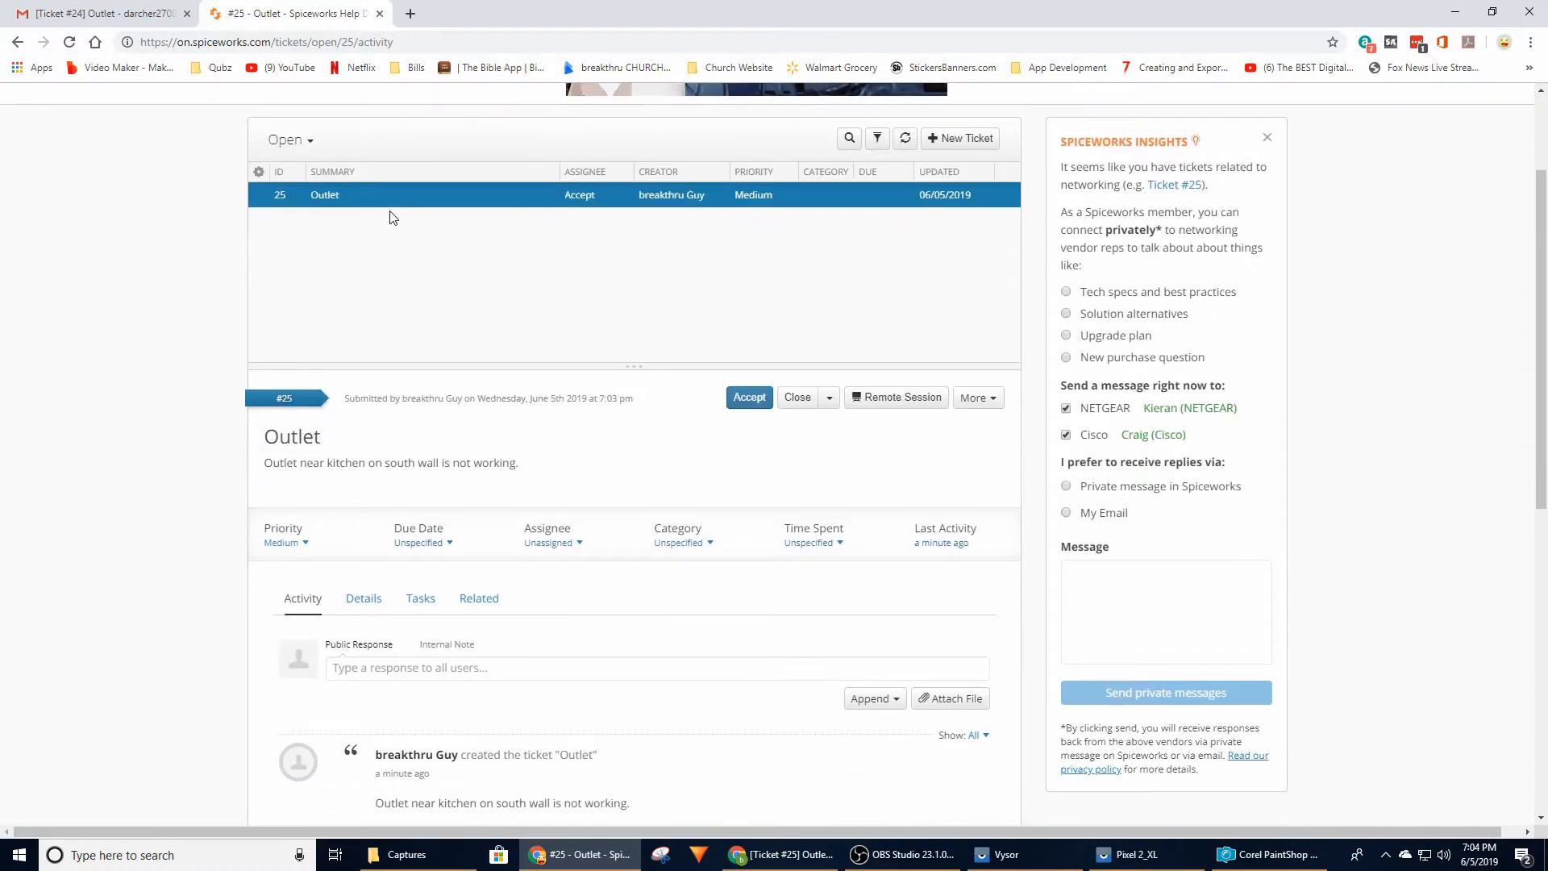
pyautogui.scroll(-4, 484, 355)
pyautogui.scroll(2, 282, 206)
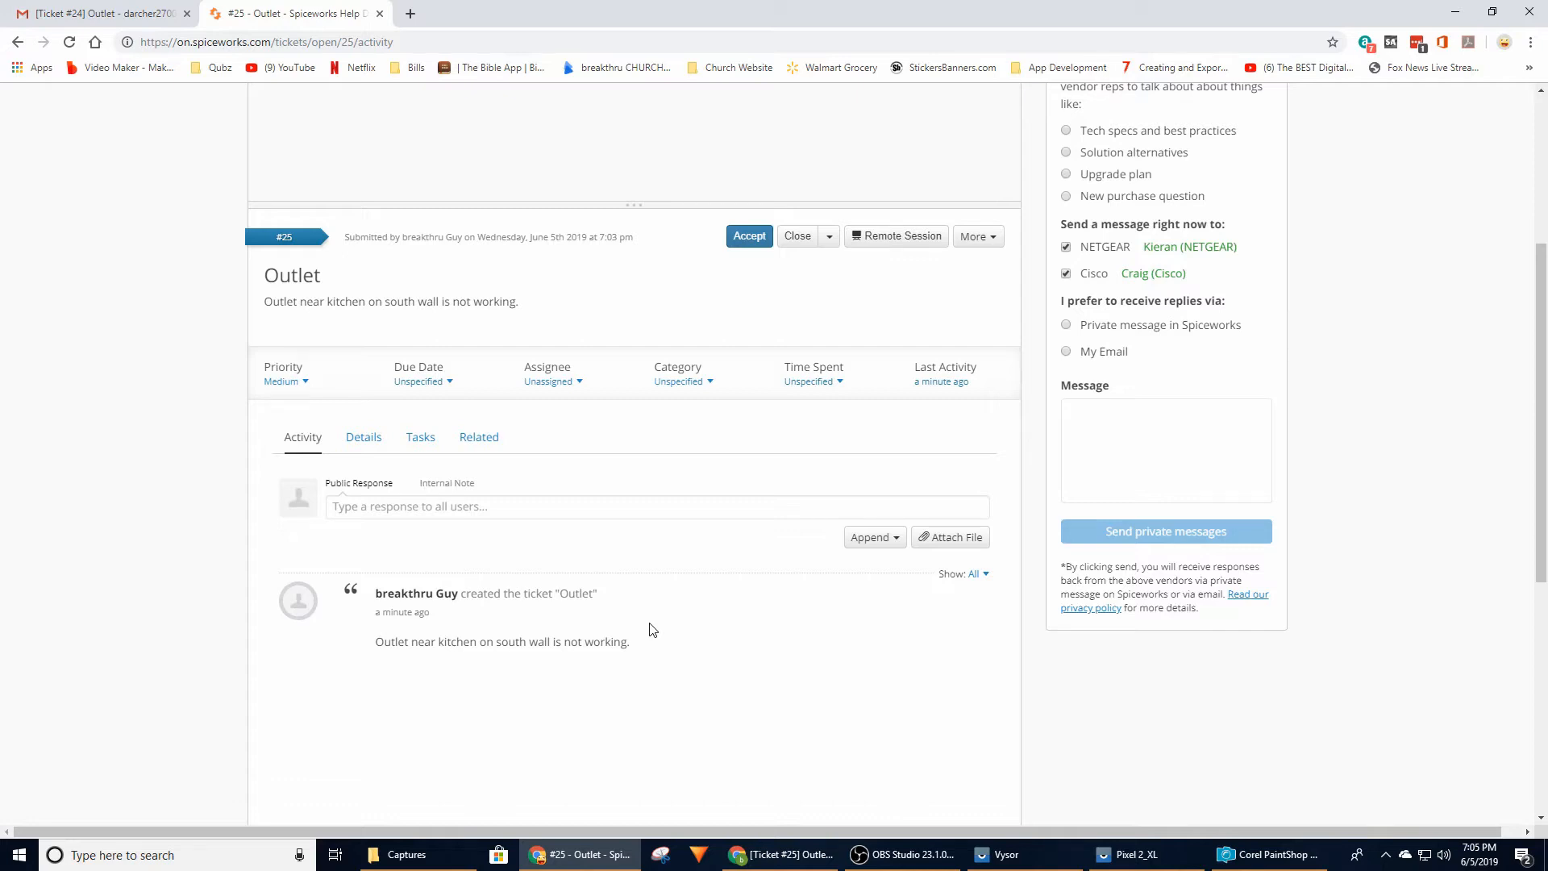
# Post the public response "Did you mean the East wall?" on the Outlet ticket
pyautogui.click(590, 508)
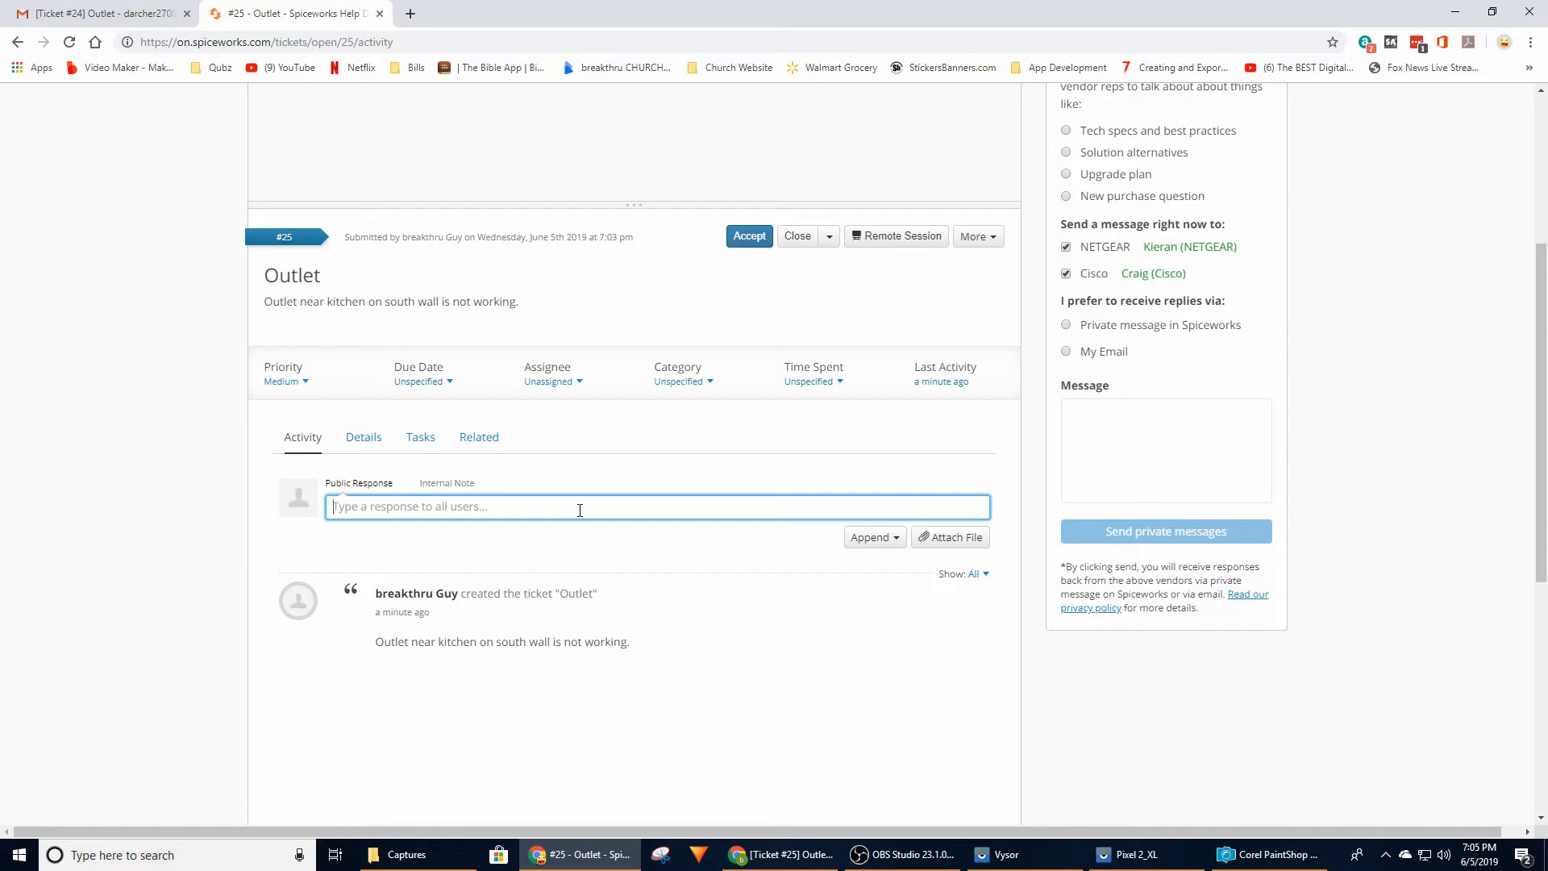
pyautogui.write('Did you mean the ')
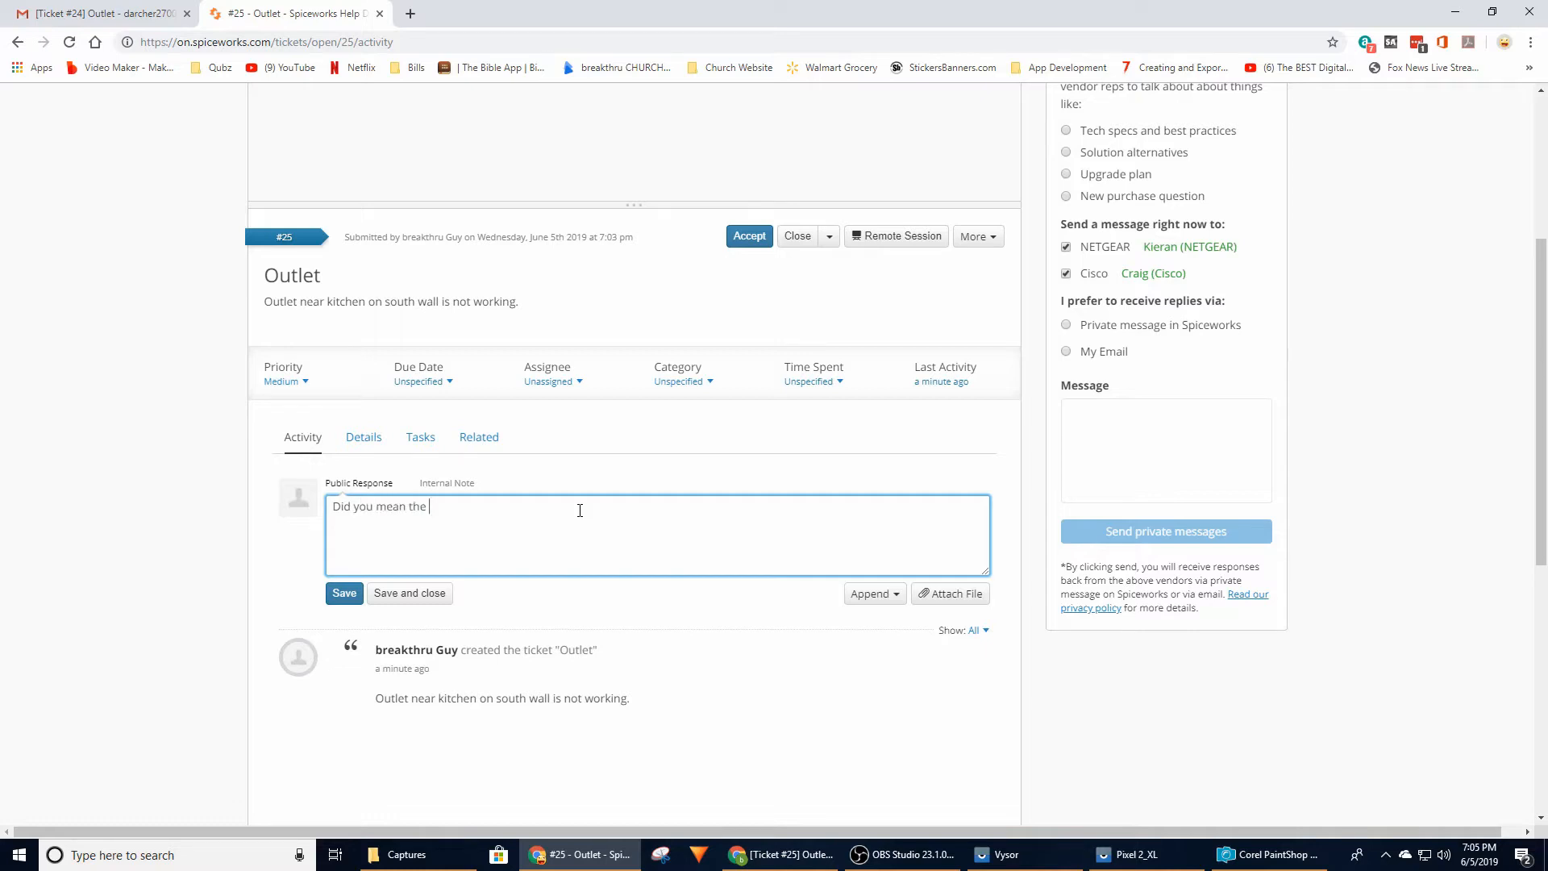
pyautogui.write('East wall')
pyautogui.write('.')
pyautogui.write('?')
pyautogui.click(350, 596)
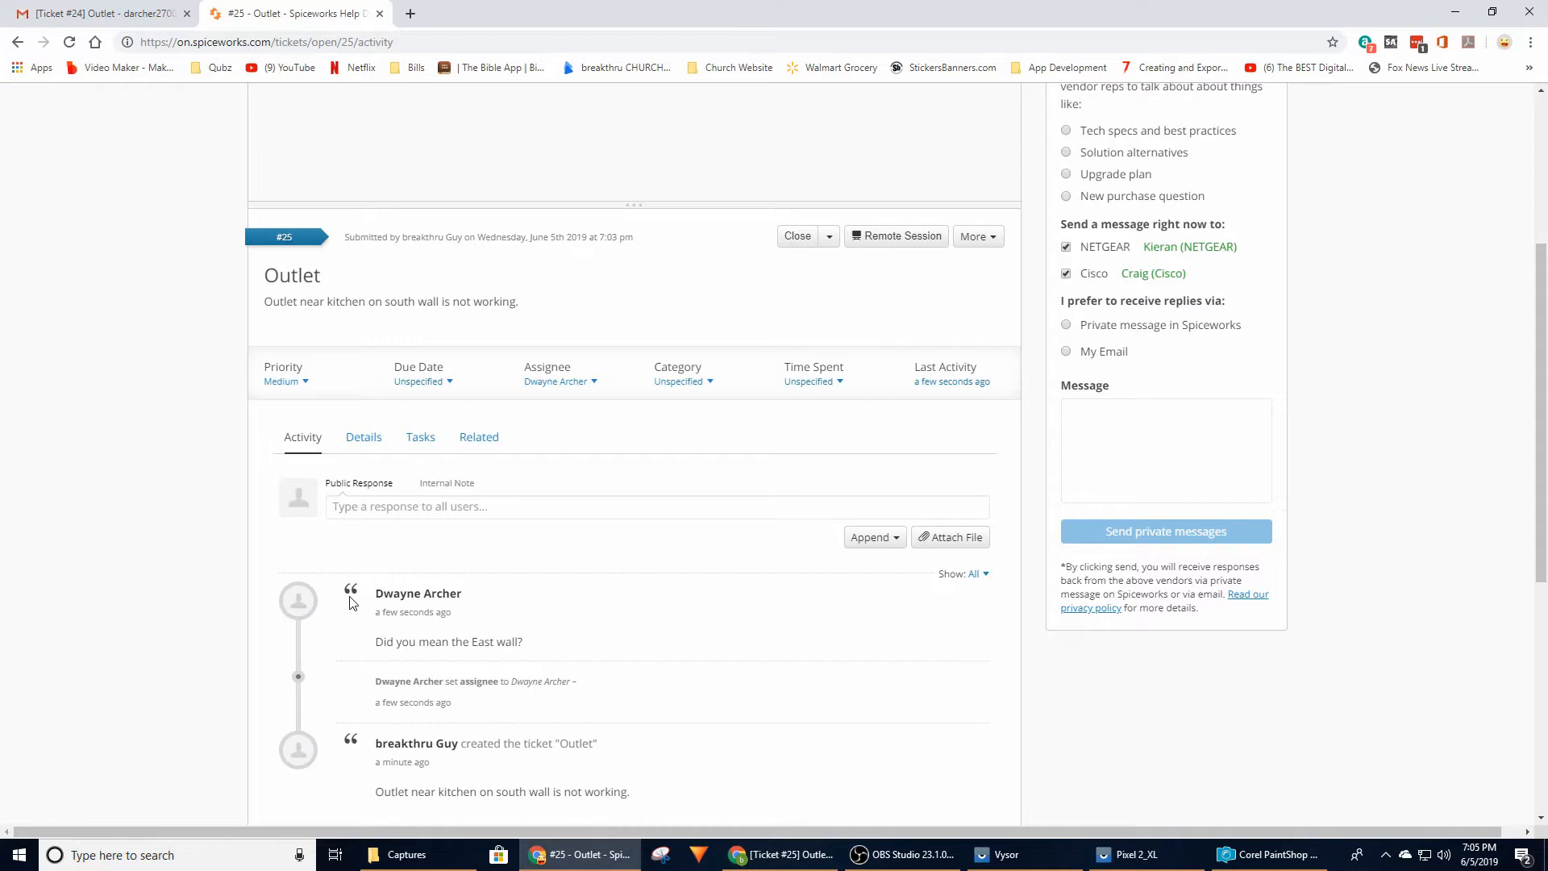
# Switch to the requester's Gmail, refresh the inbox, and open the help desk's updated Outlet conversation
pyautogui.scroll(-3, 710, 637)
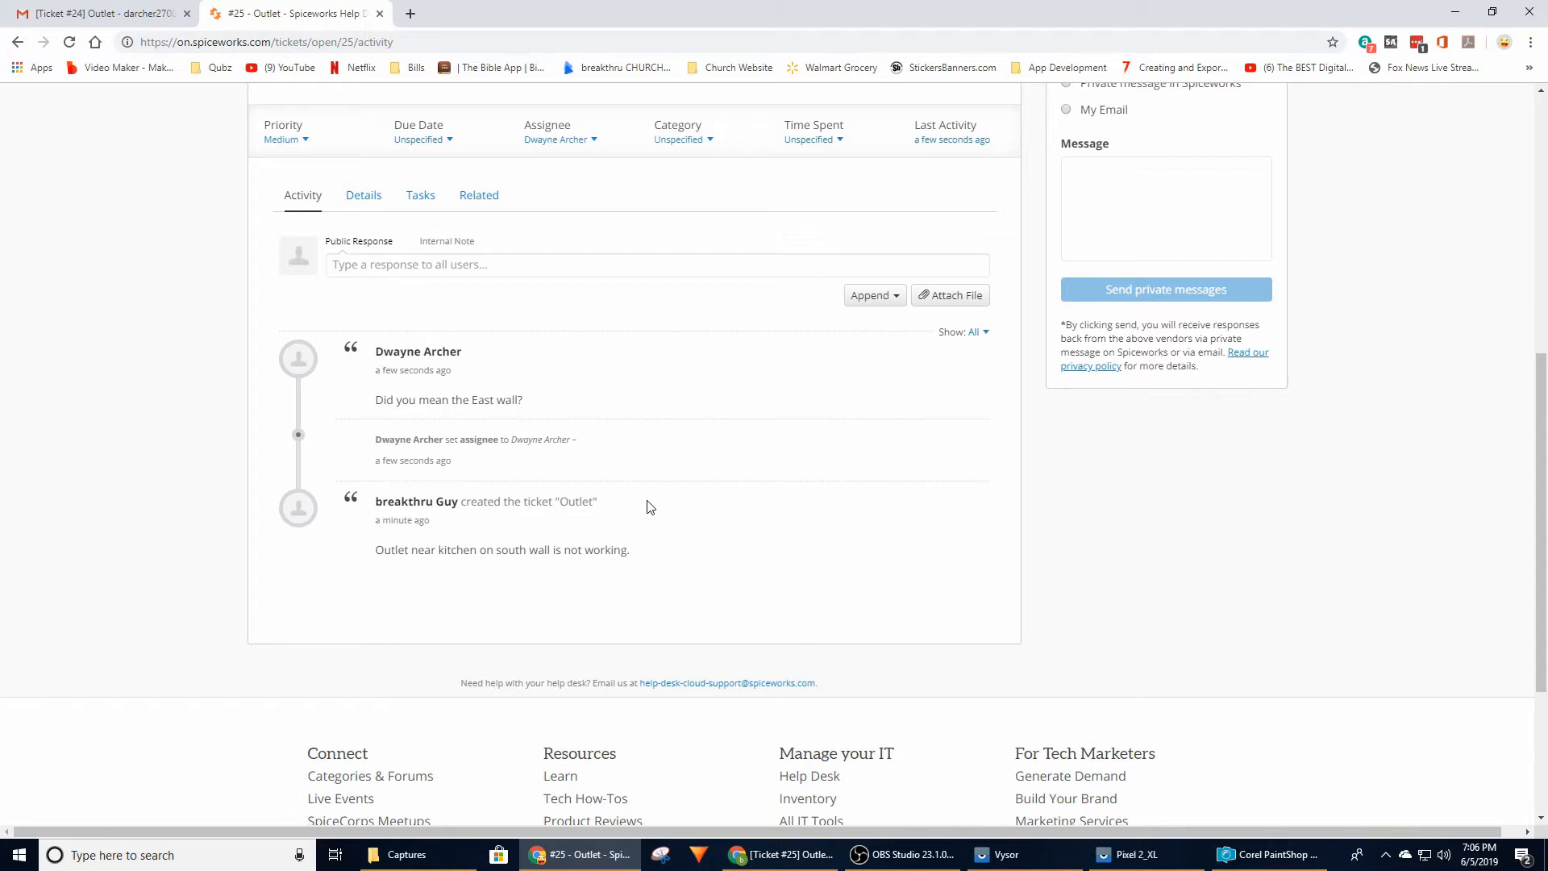
pyautogui.scroll(-1, 646, 508)
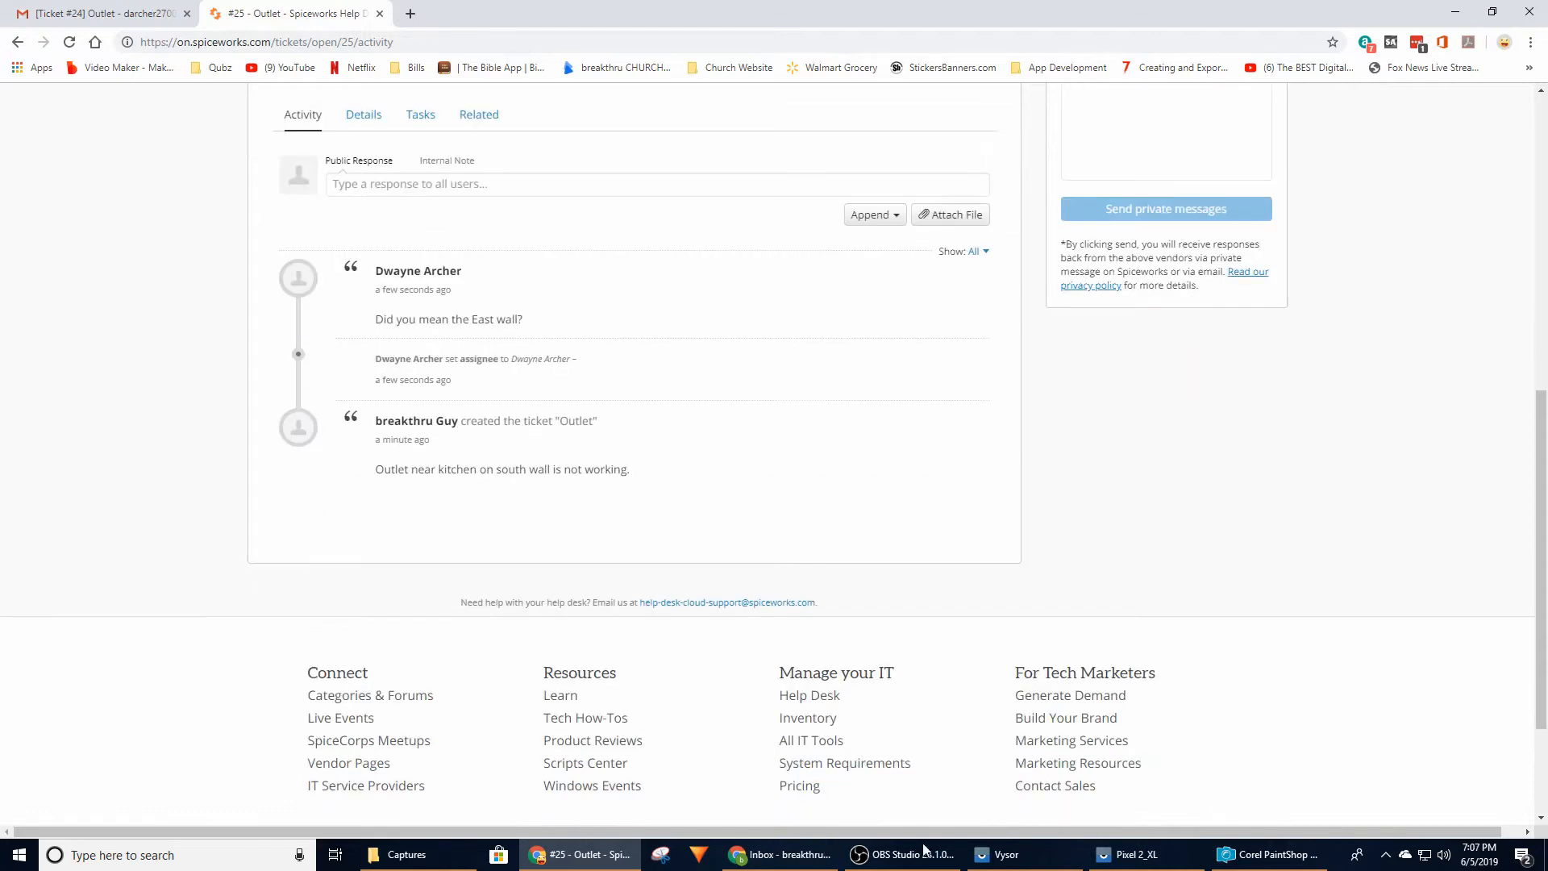
pyautogui.click(782, 854)
pyautogui.click(846, 77)
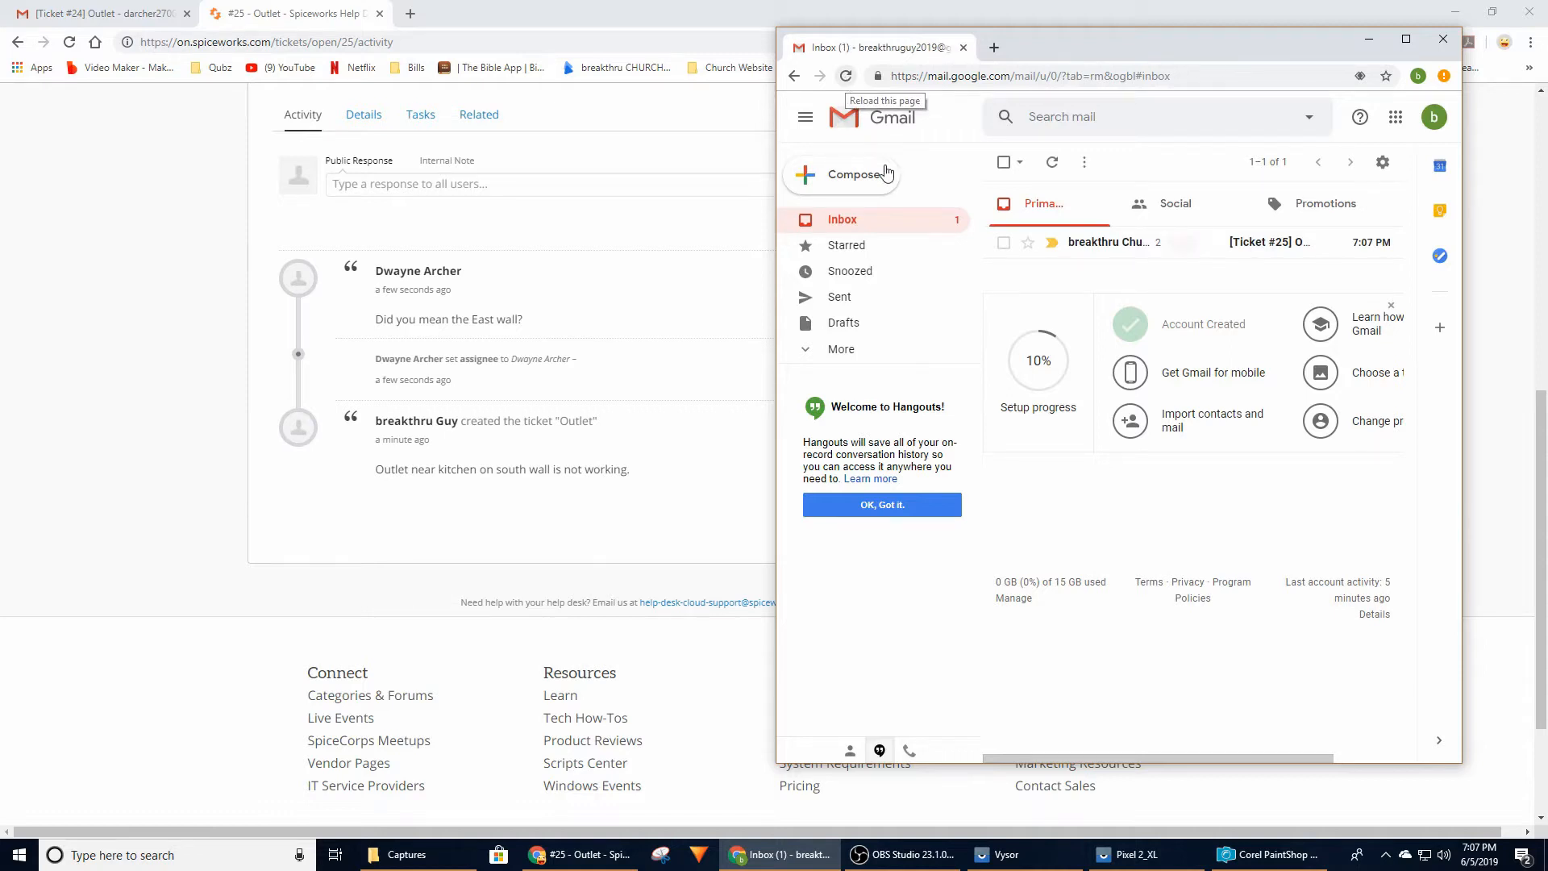
pyautogui.click(1140, 248)
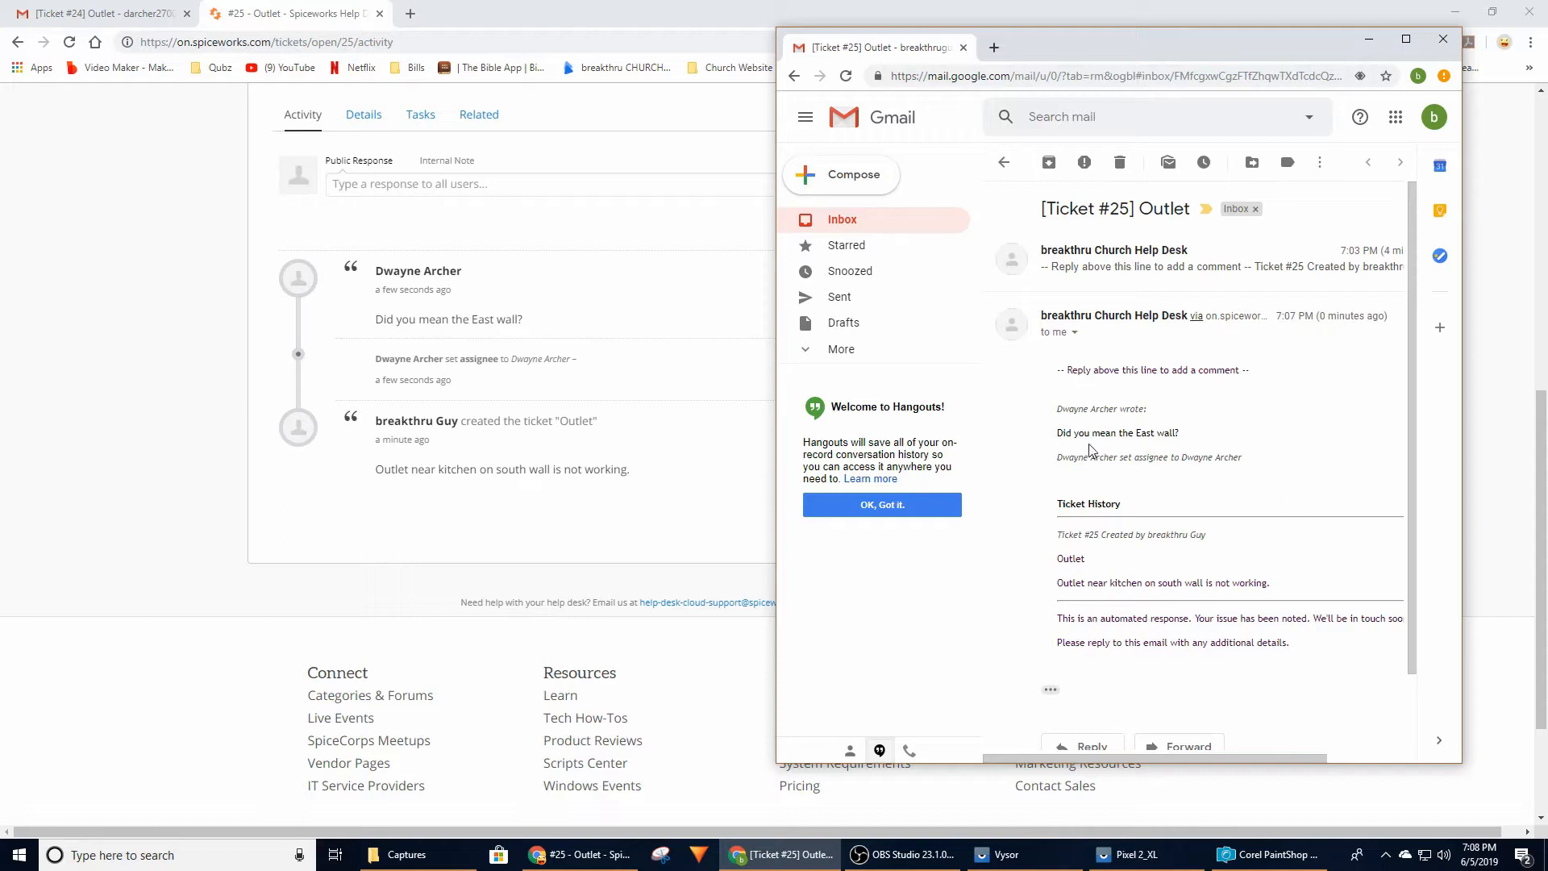
# Reply to the help desk's message with "Yesy, the East wall." and send it
pyautogui.click(1089, 744)
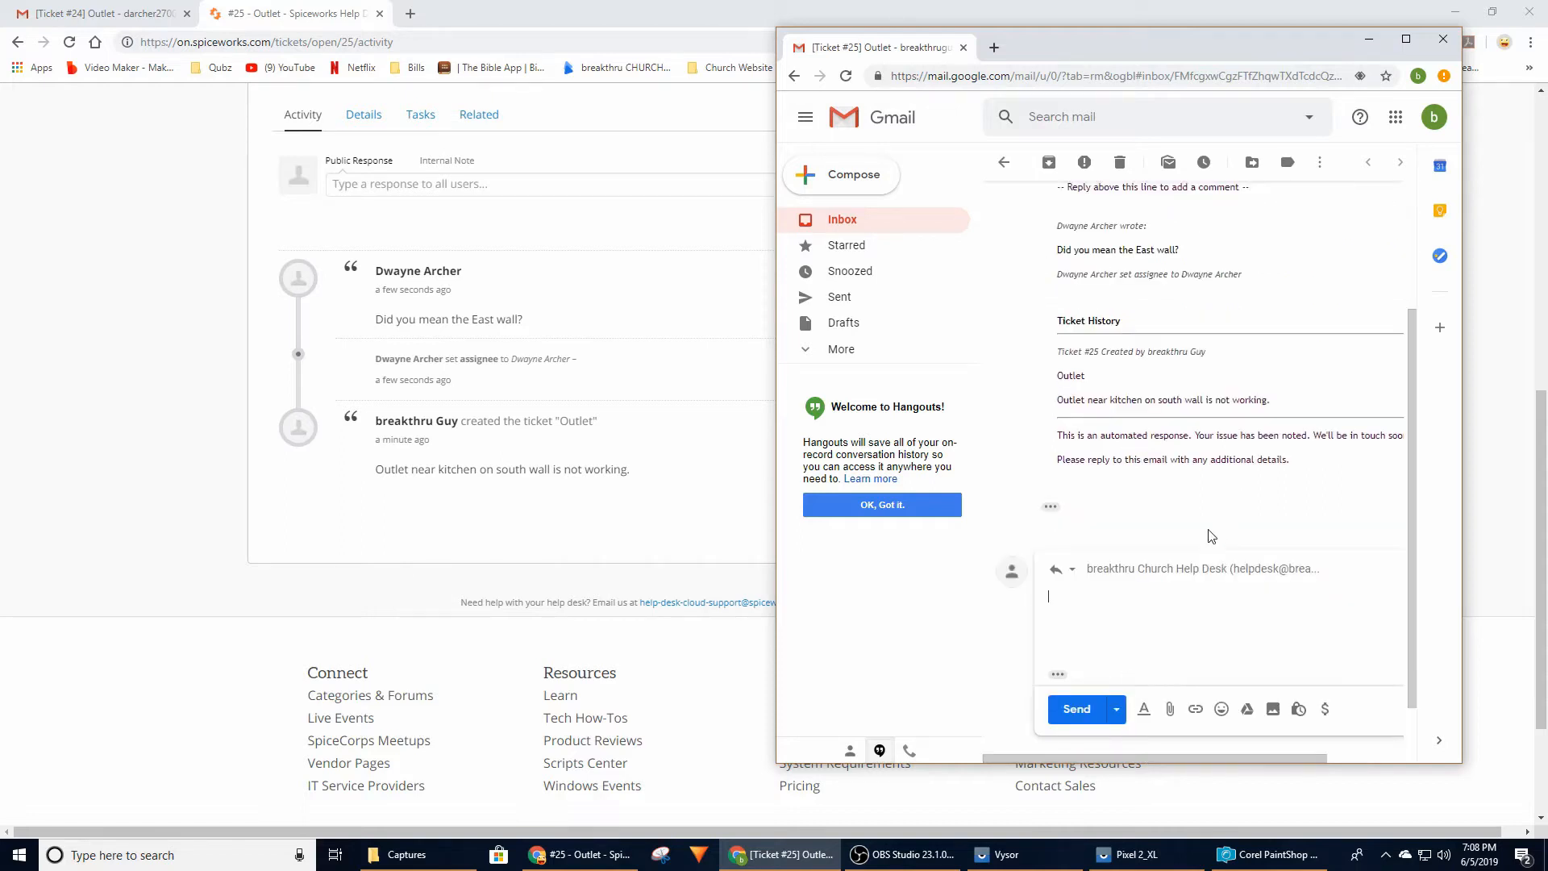
pyautogui.write('Yesy, the East wall.')
pyautogui.click(1080, 711)
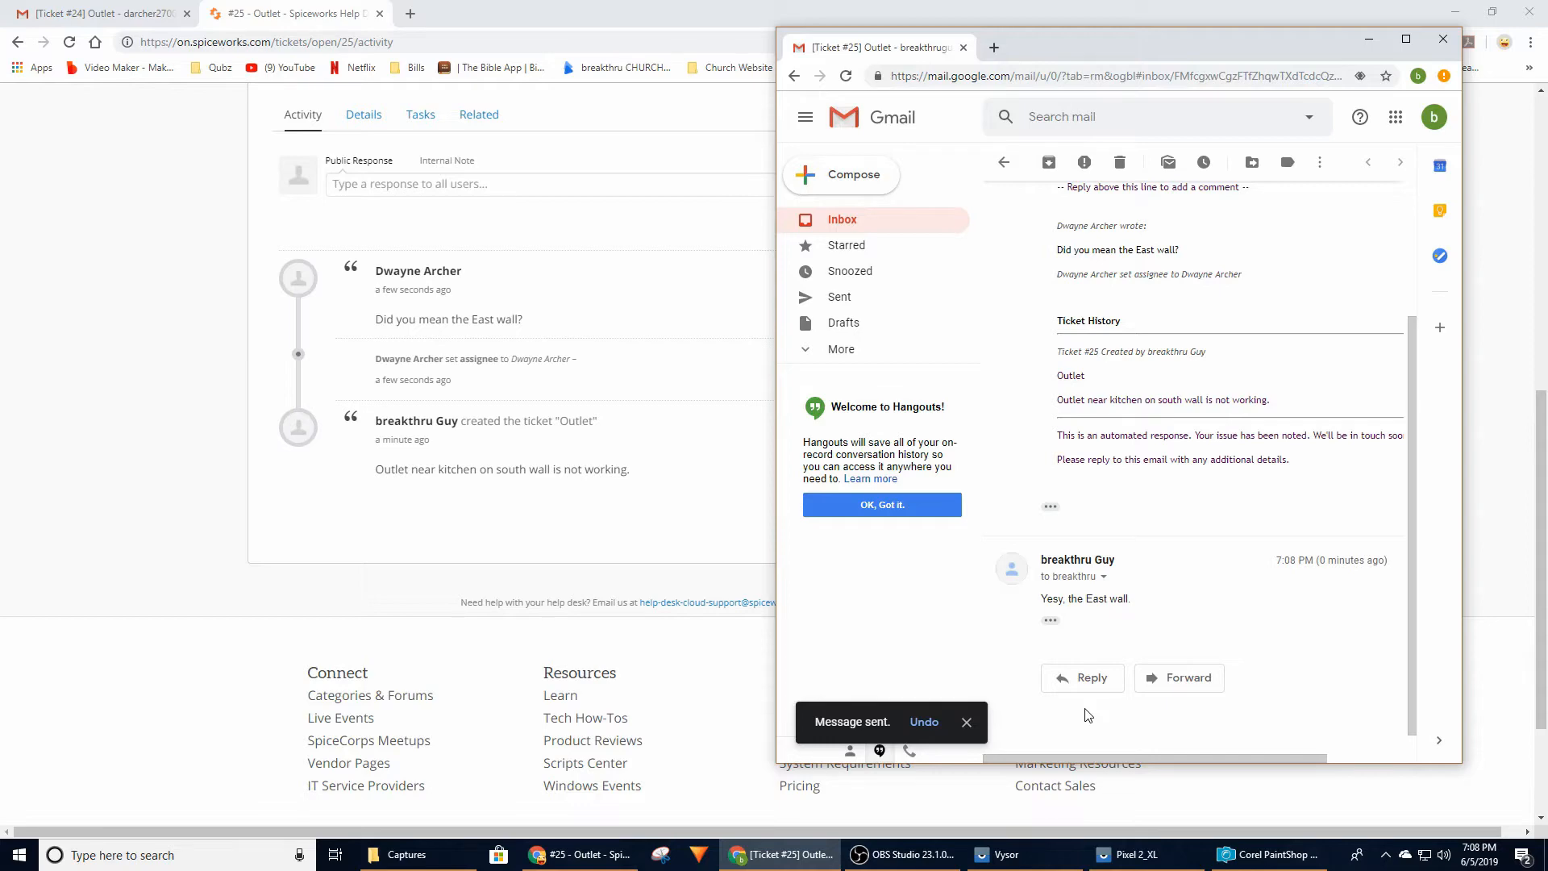
# Return to the Spiceworks Help Desk and check the Outlet ticket's activity for the requester's reply
pyautogui.click(494, 426)
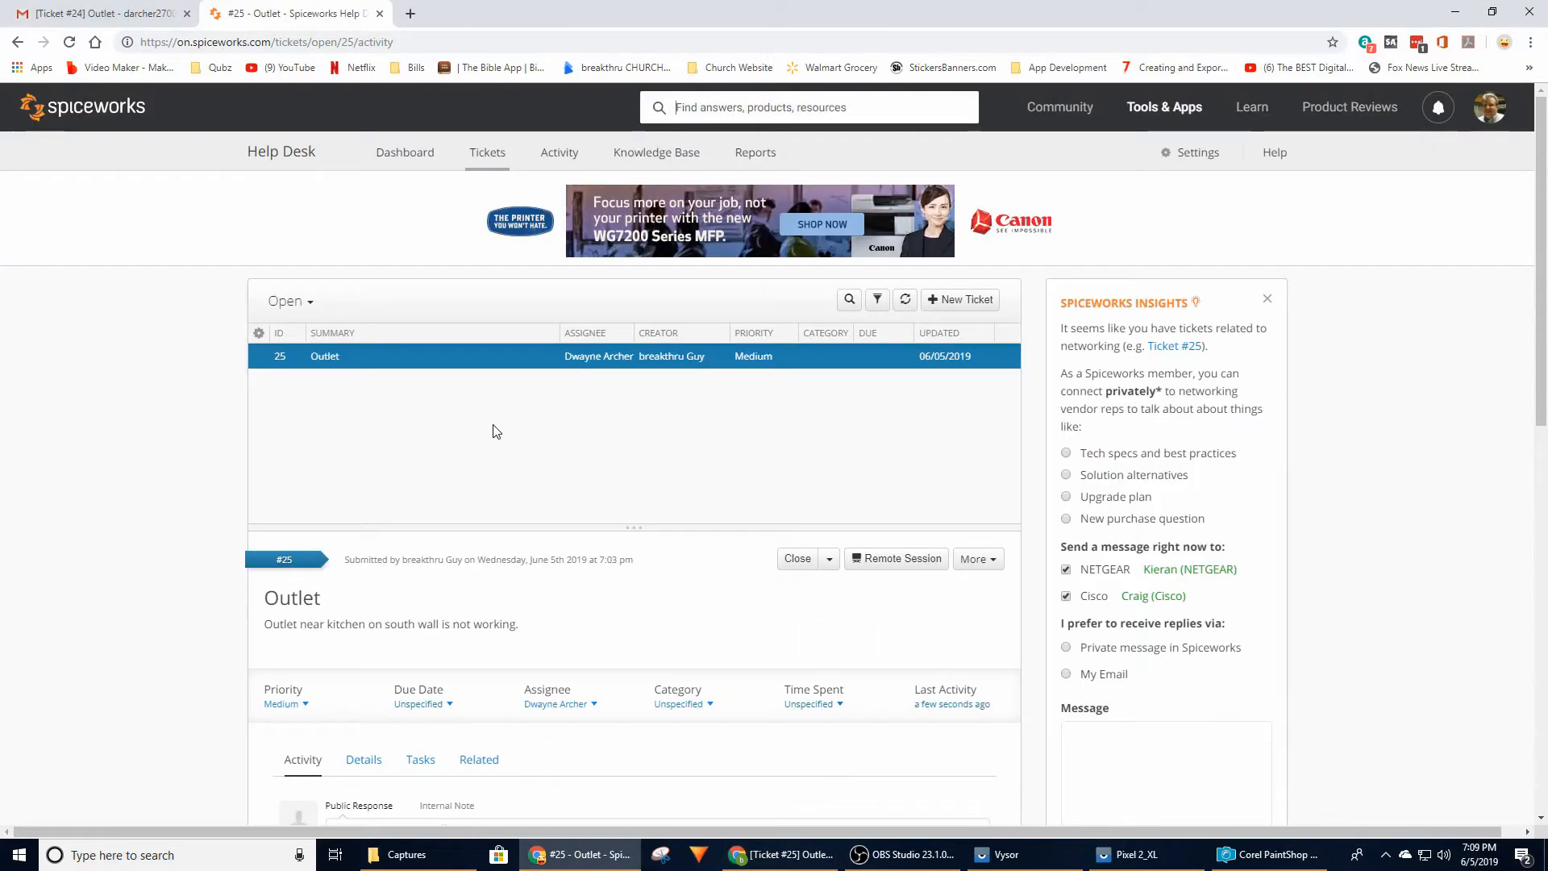
pyautogui.scroll(-6, 501, 433)
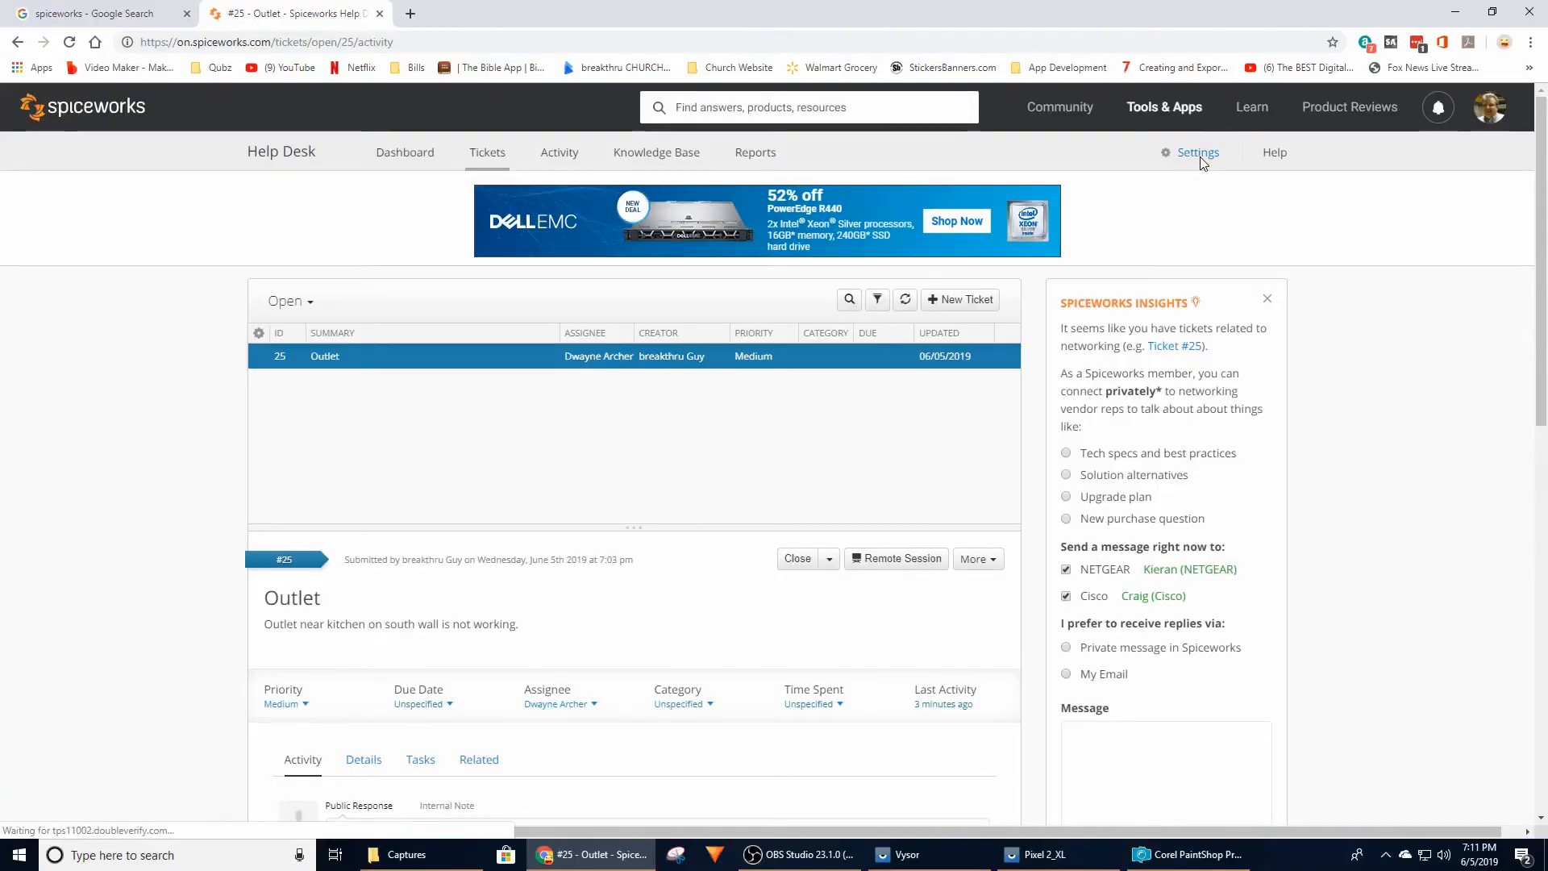
# Start adding a new tech in the Employee Administration settings and enter the tech's first and last name
pyautogui.click(1201, 164)
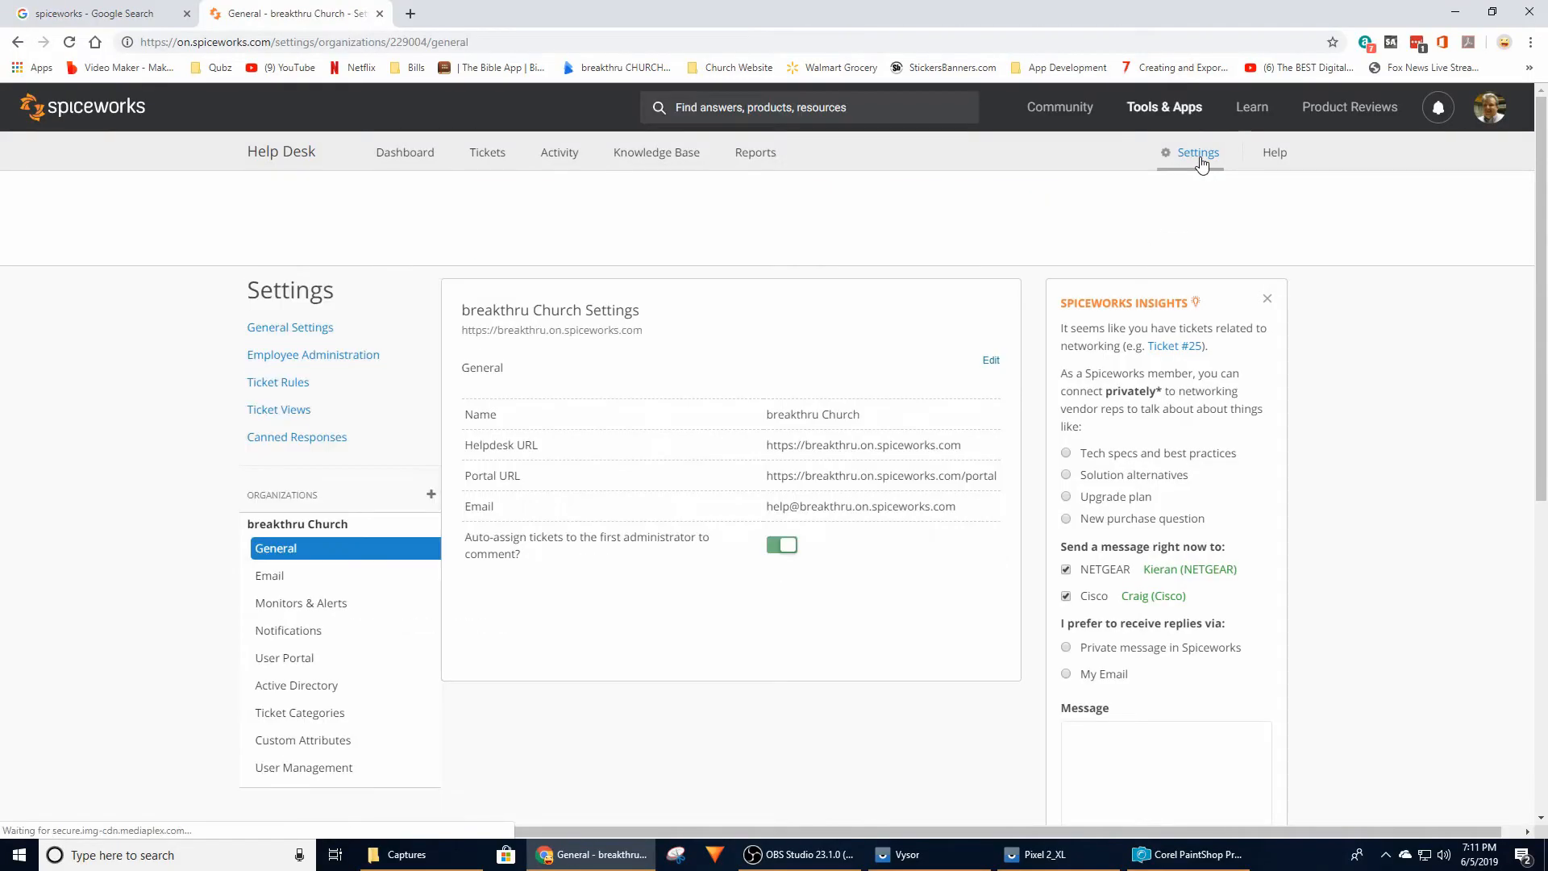
pyautogui.click(361, 357)
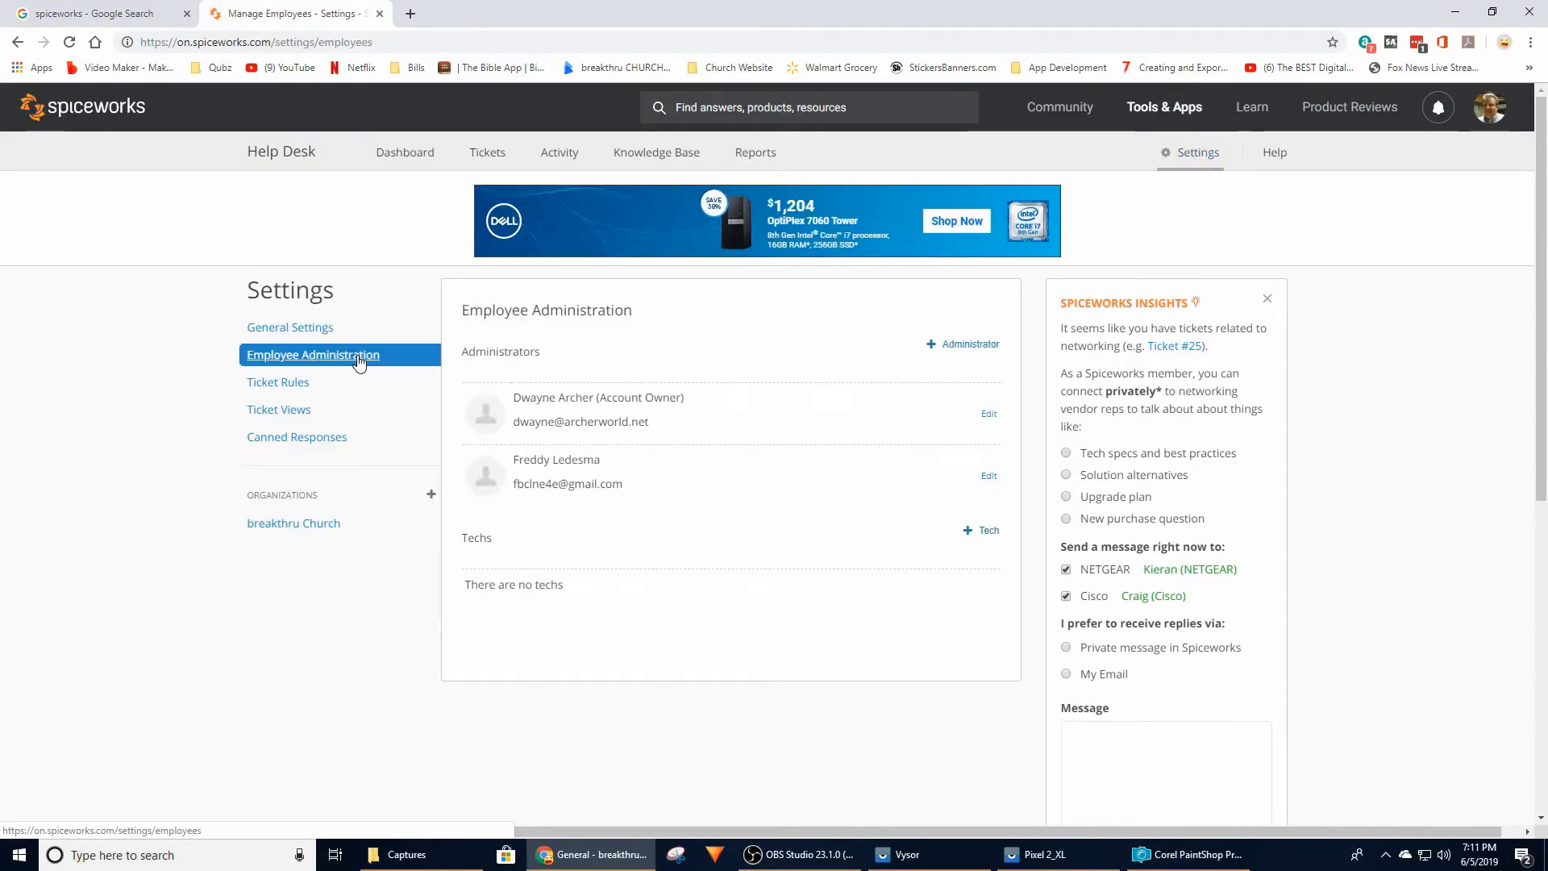
pyautogui.click(986, 532)
pyautogui.click(680, 268)
pyautogui.write('break')
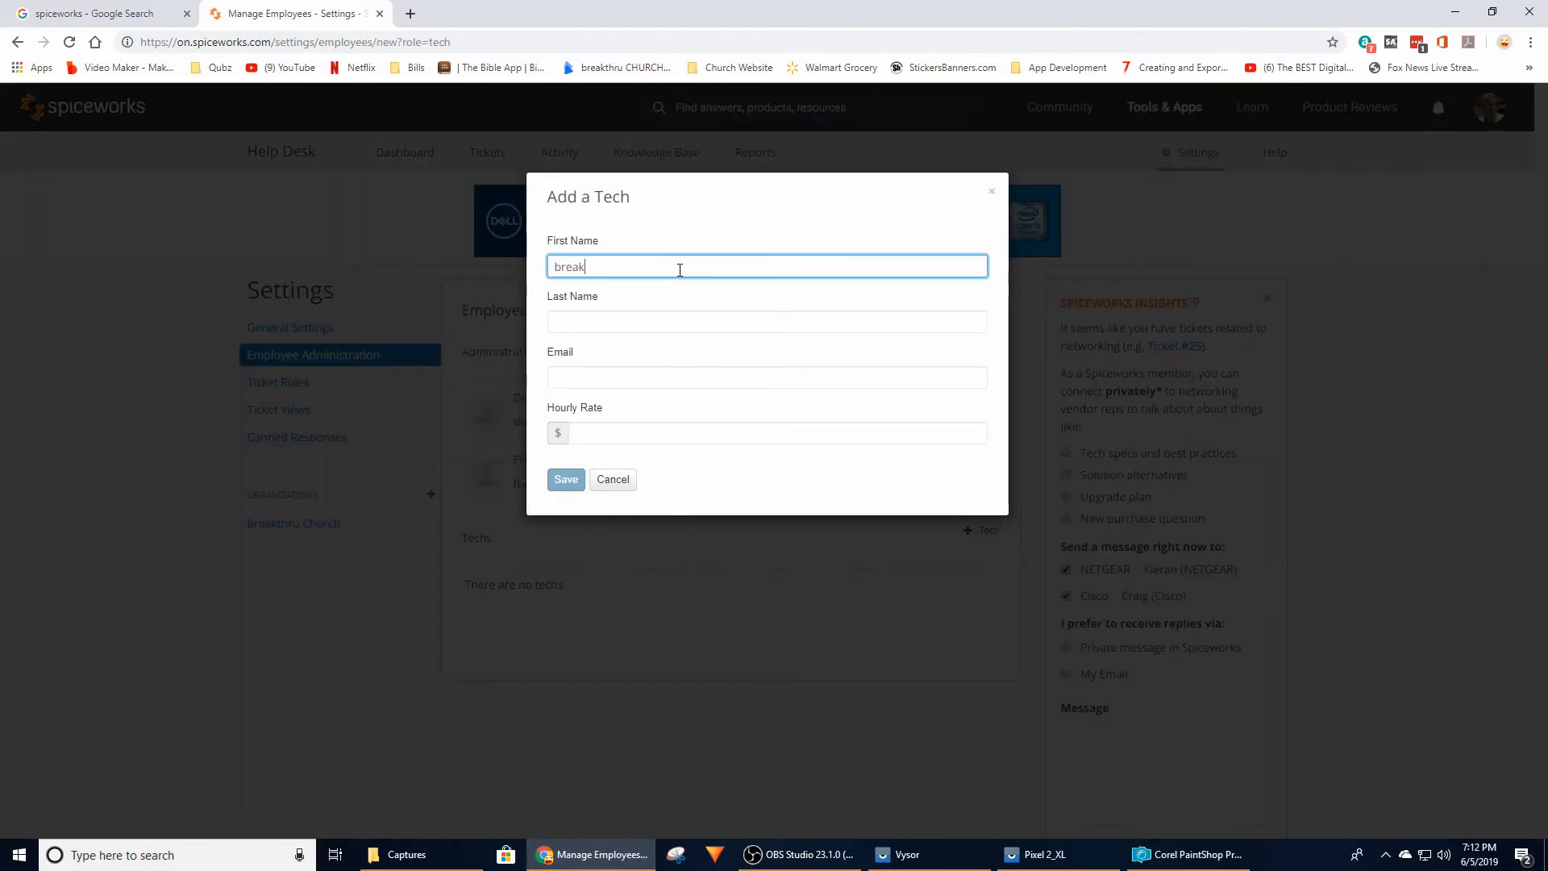
pyautogui.write('thru')
pyautogui.click(673, 321)
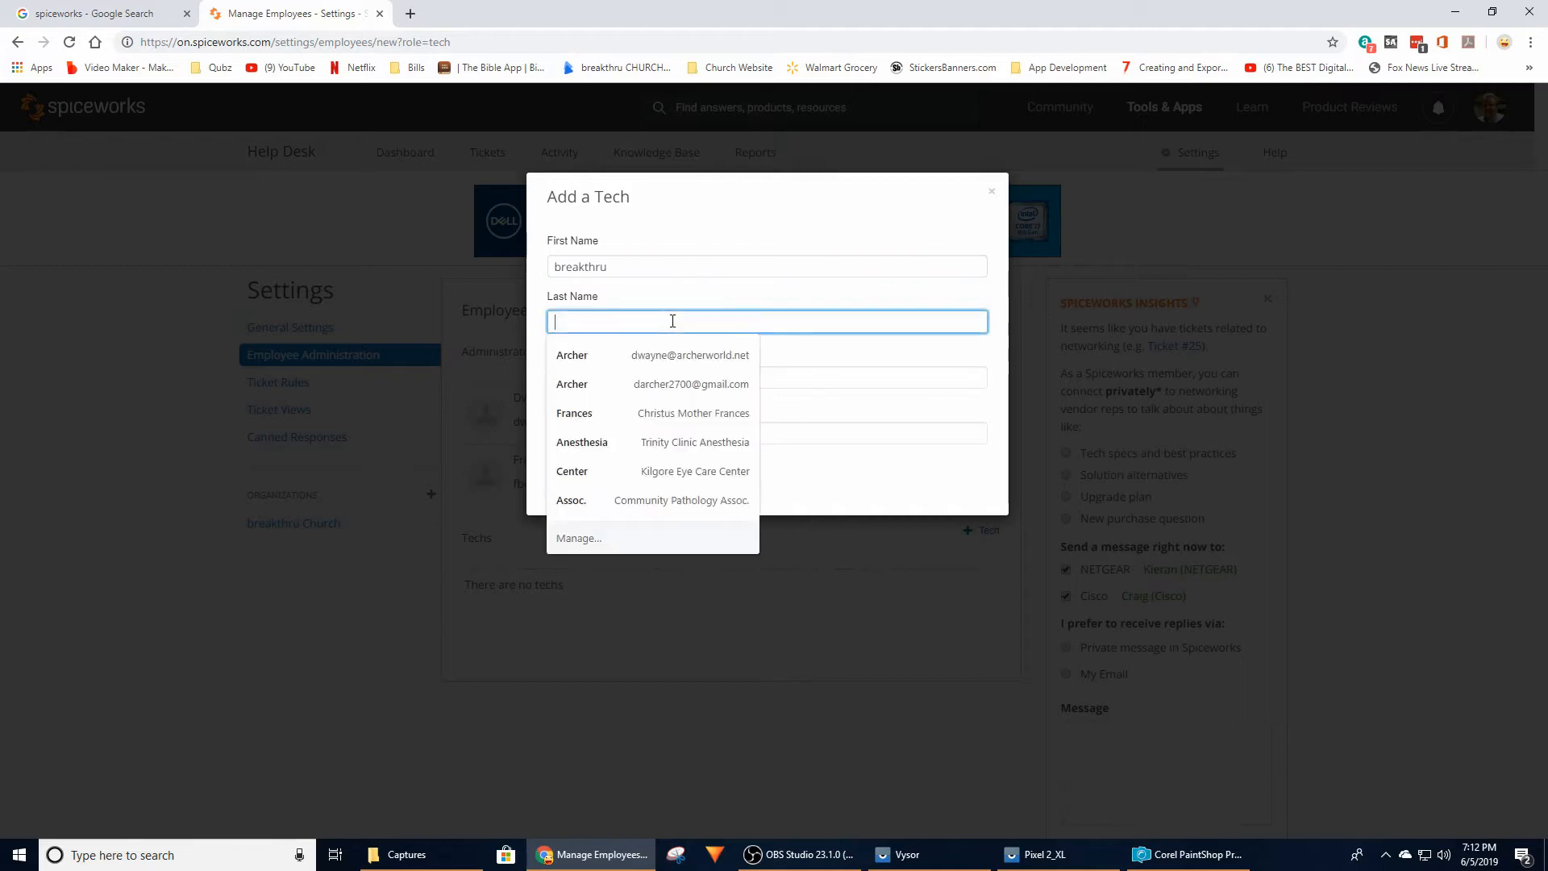
pyautogui.write('Guy')
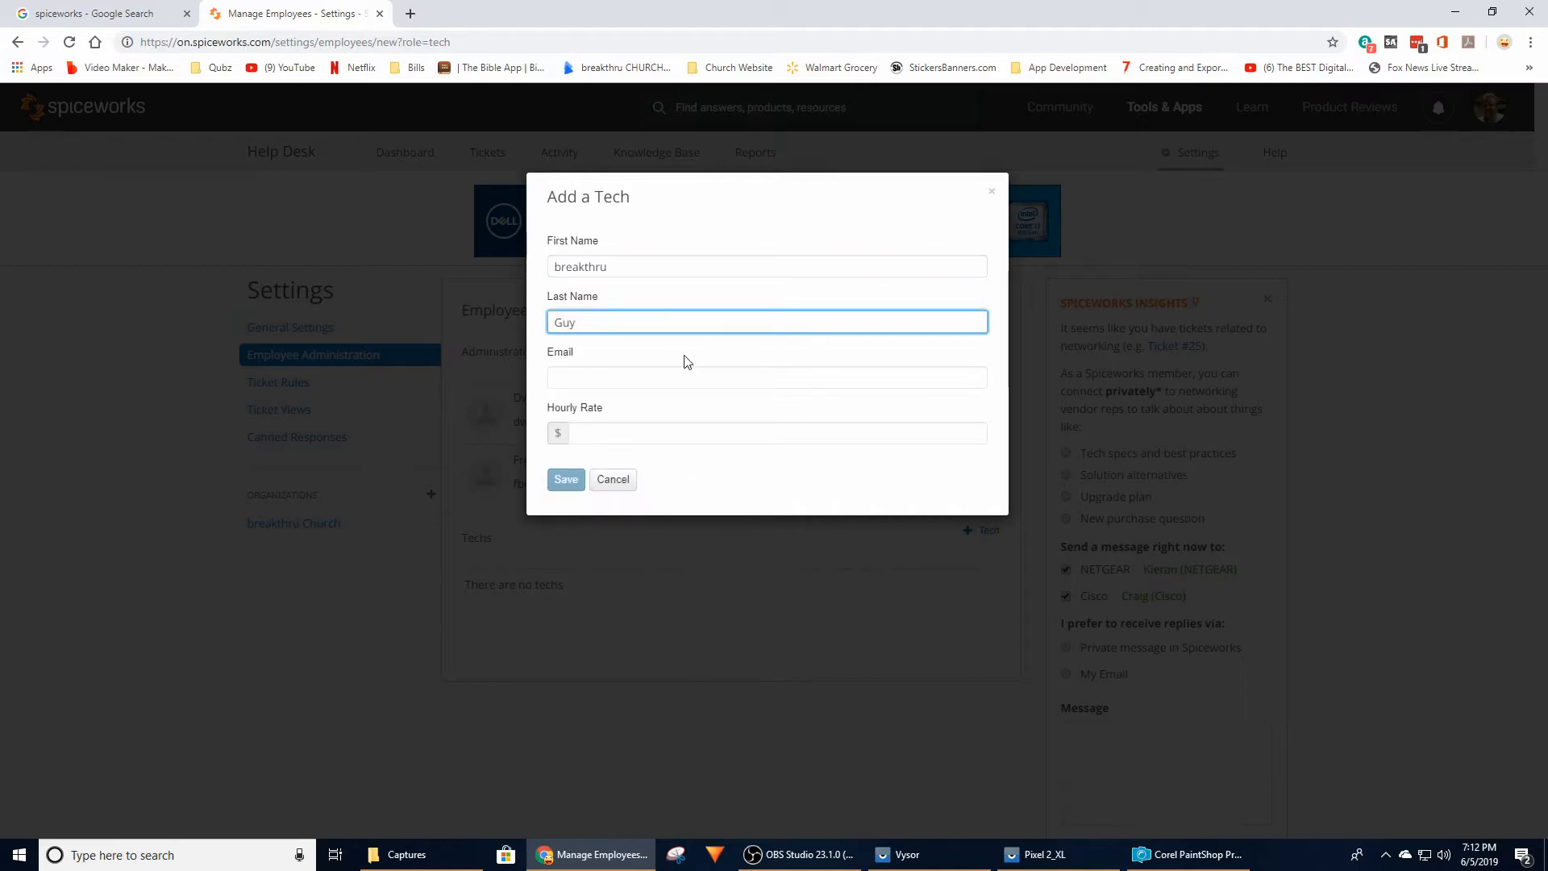
# Fill in the new tech's email address and save the tech to the help desk
pyautogui.click(667, 379)
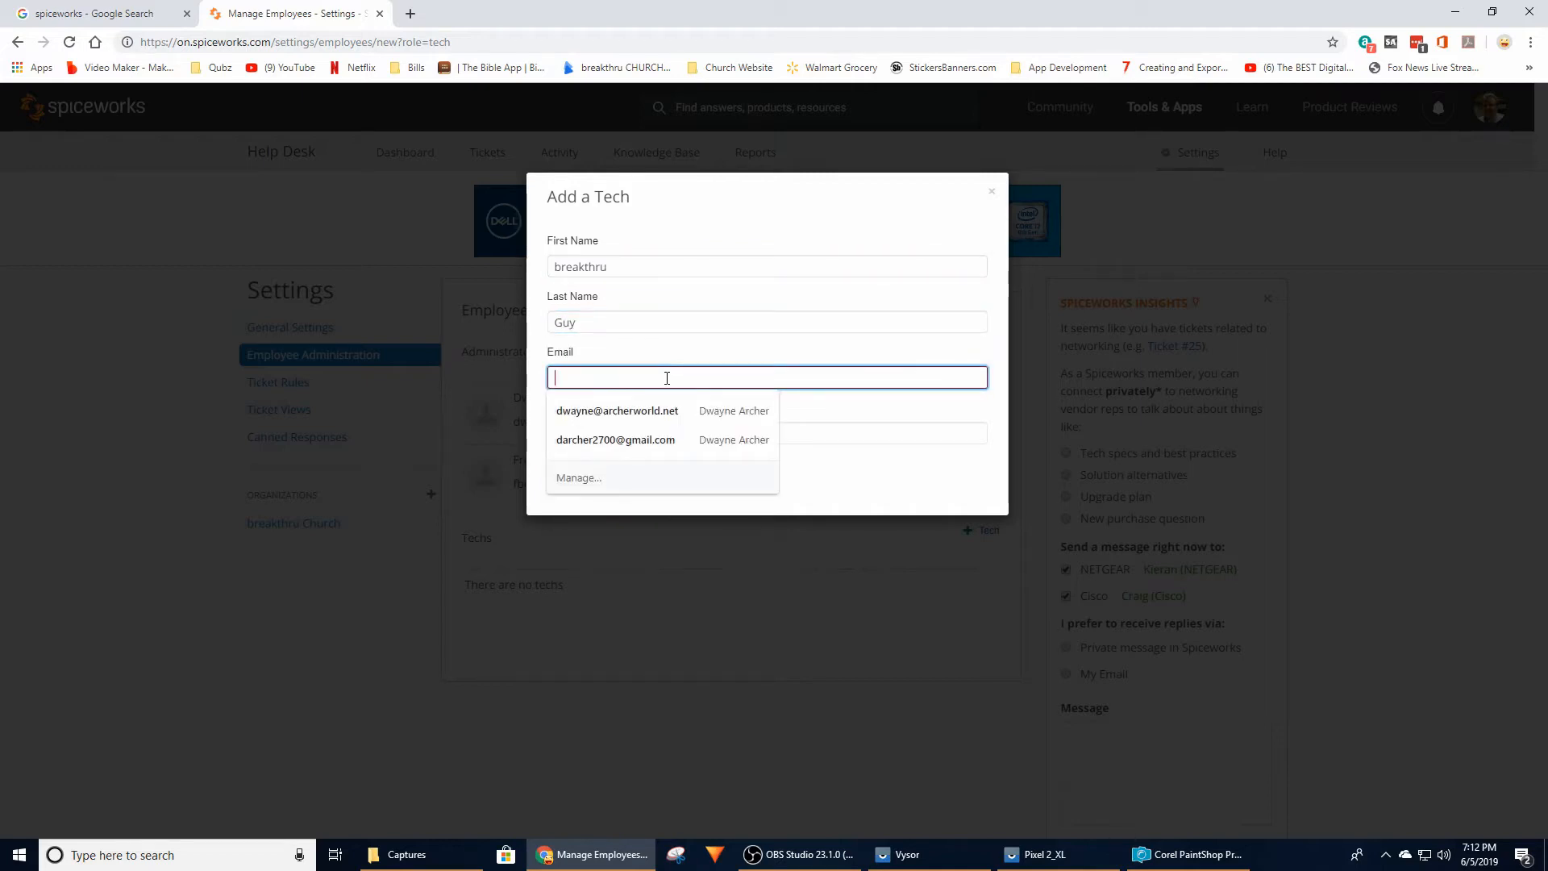
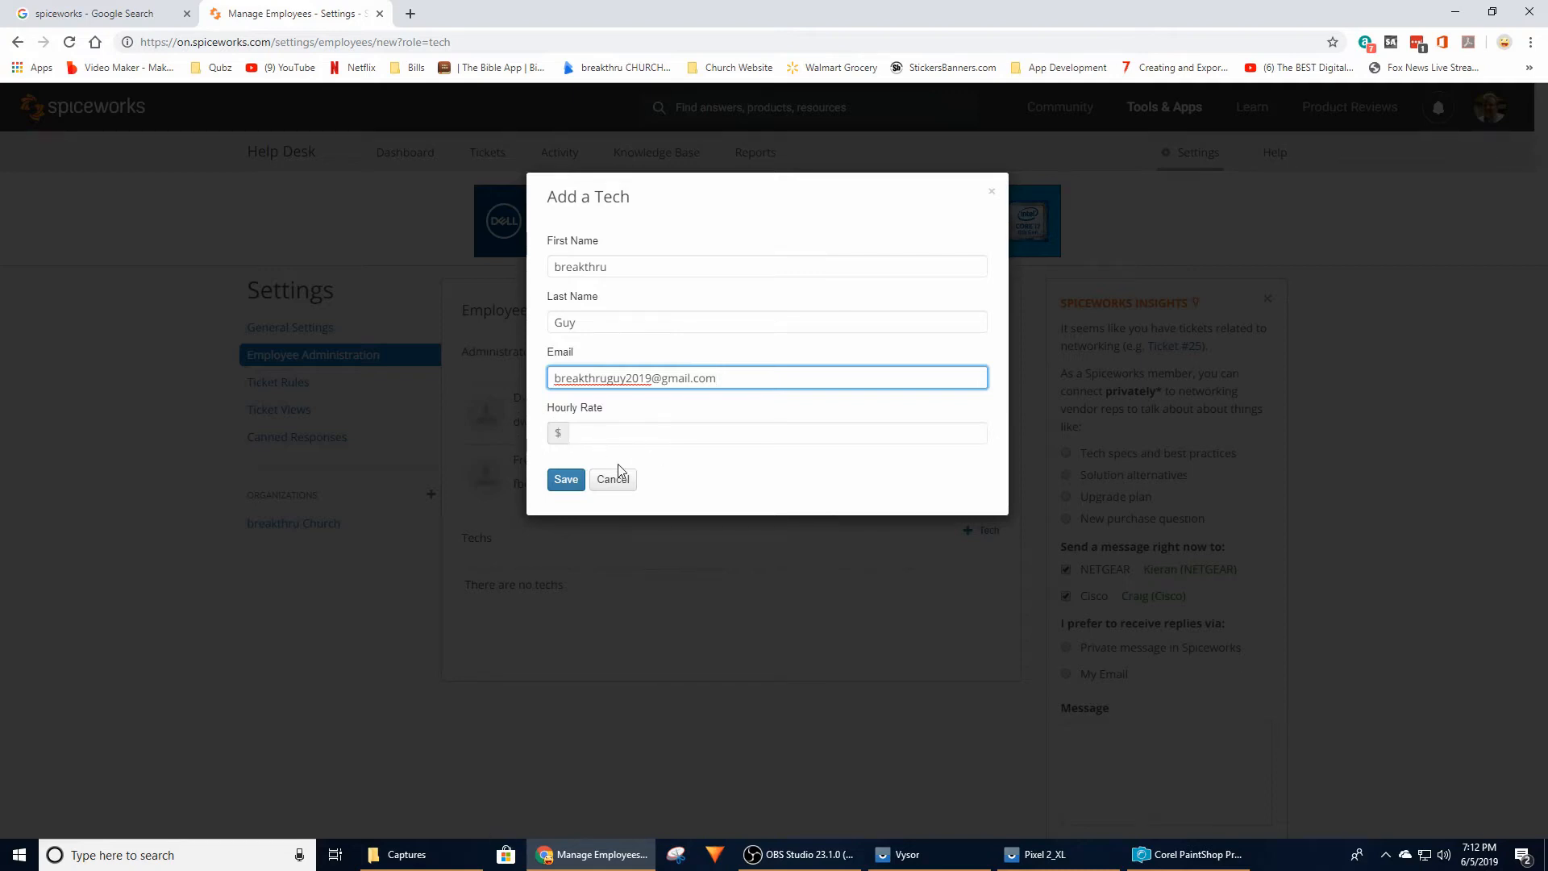
pyautogui.click(571, 480)
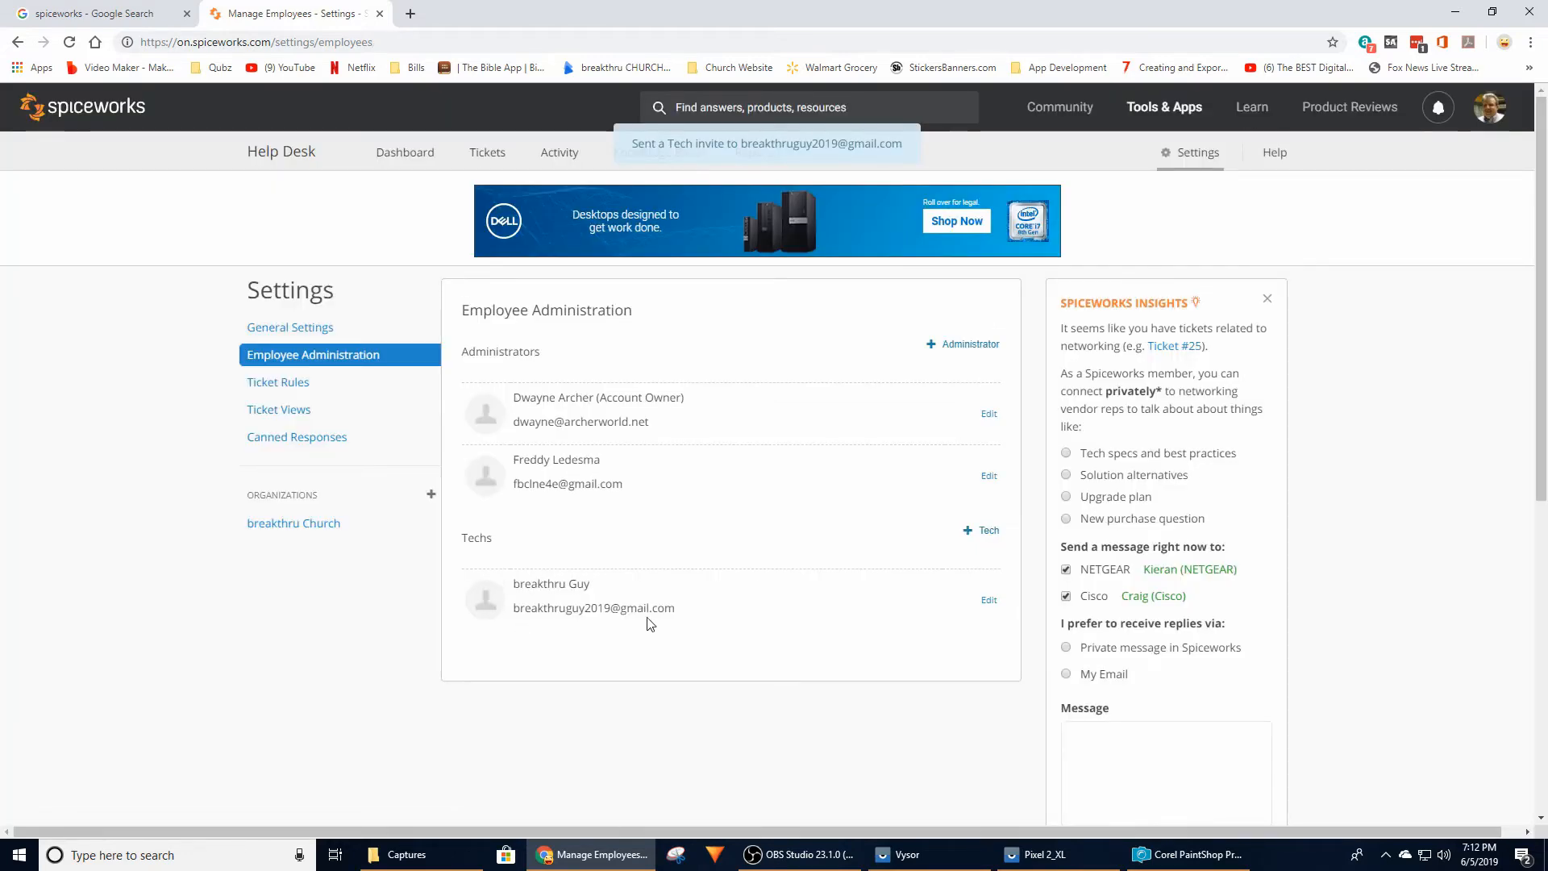
# Open the Outlet ticket, reassign it to the newly added tech, and check the assignee change in its activity
pyautogui.click(410, 162)
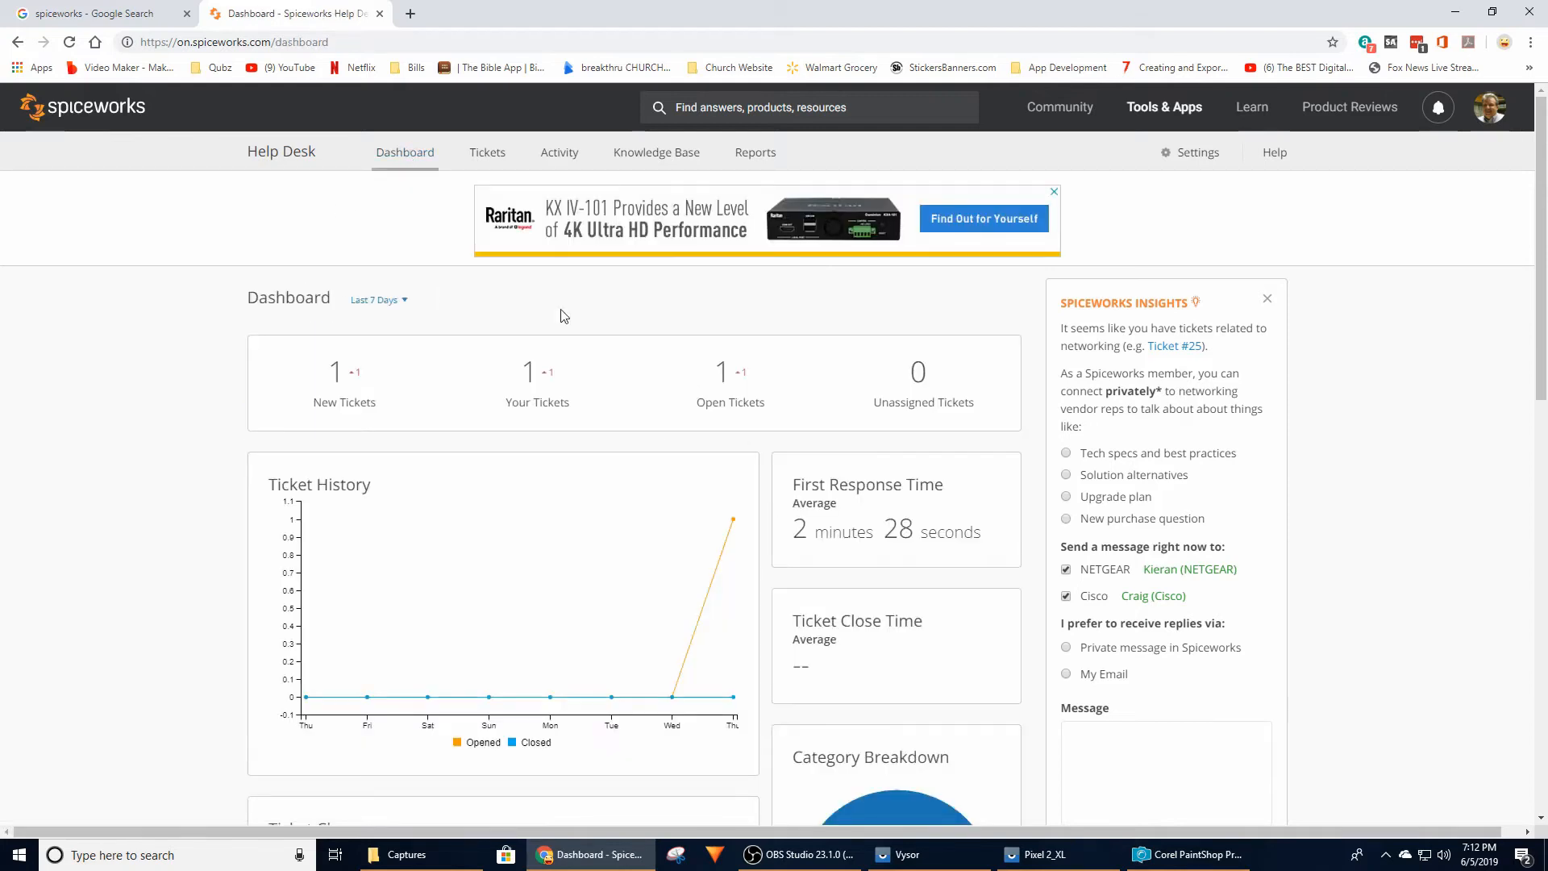
pyautogui.click(301, 159)
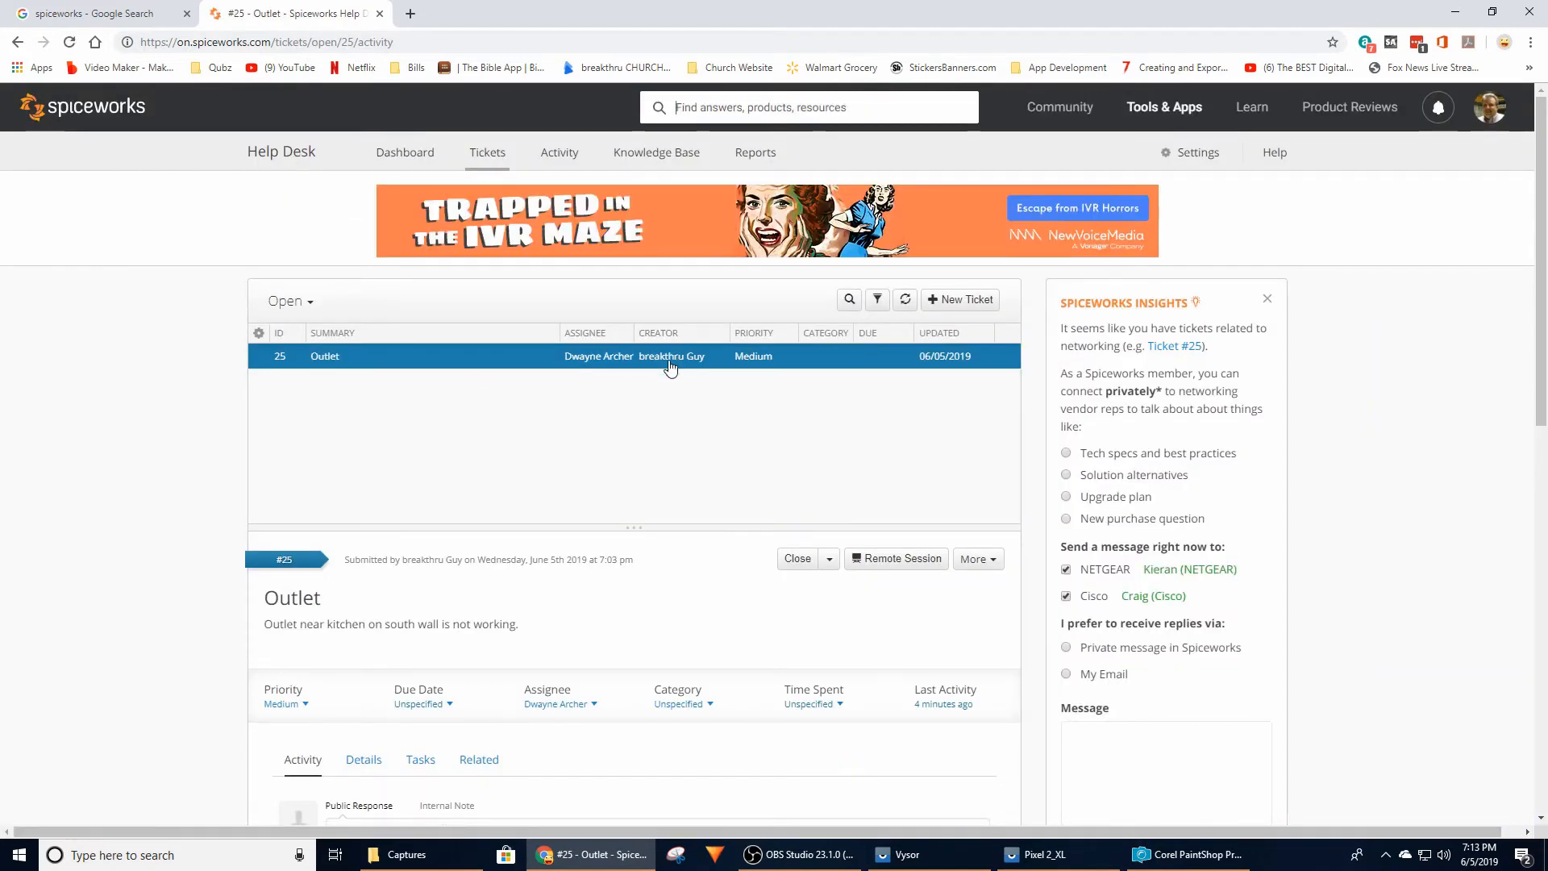
pyautogui.scroll(-3, 643, 418)
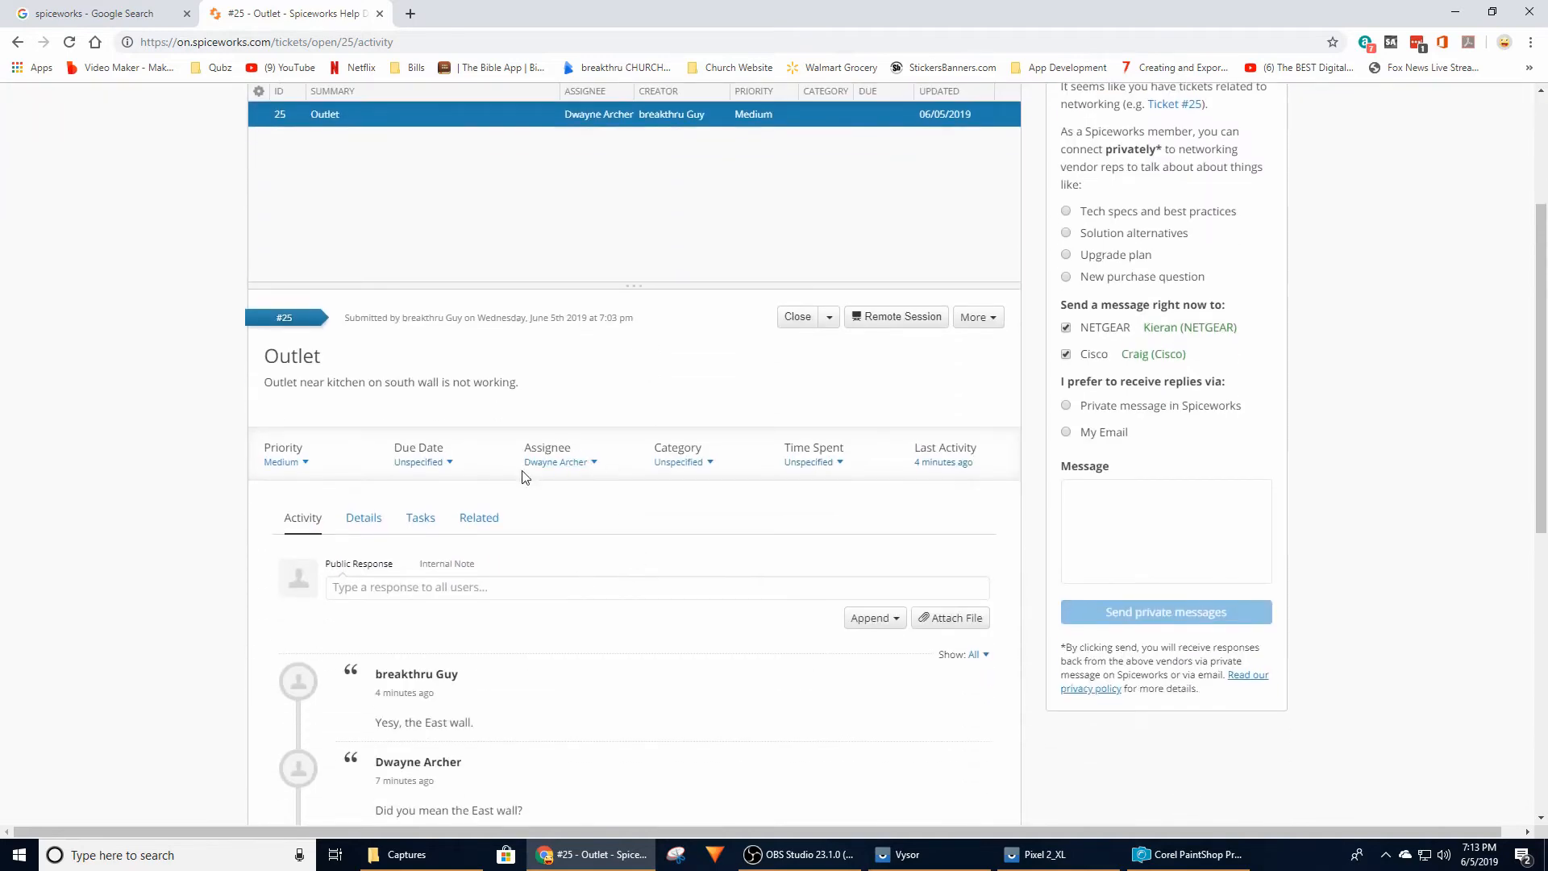
pyautogui.click(592, 463)
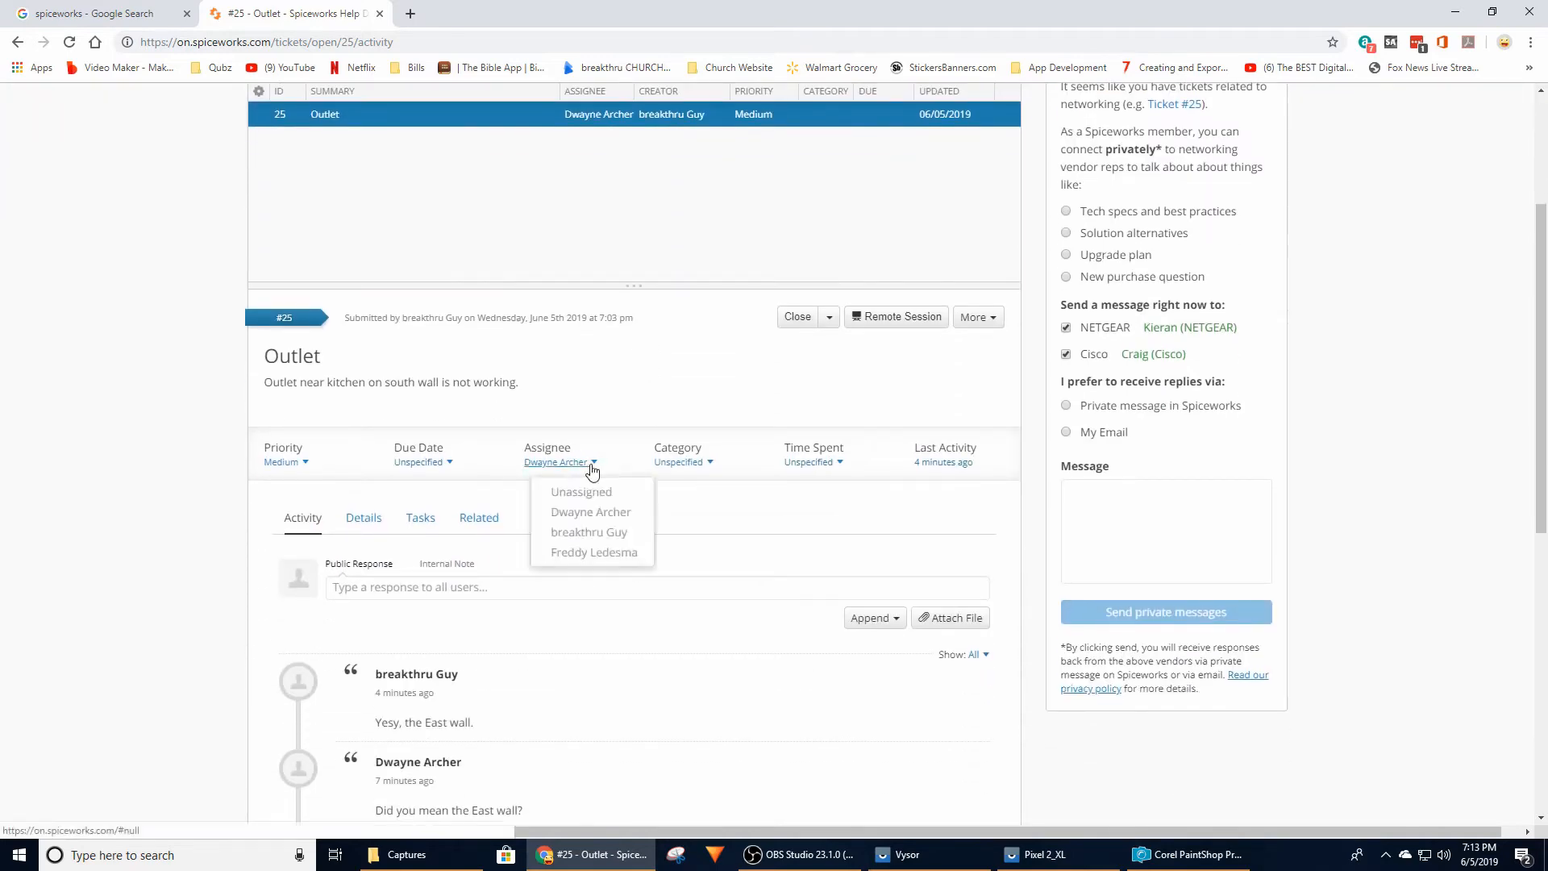
pyautogui.click(592, 536)
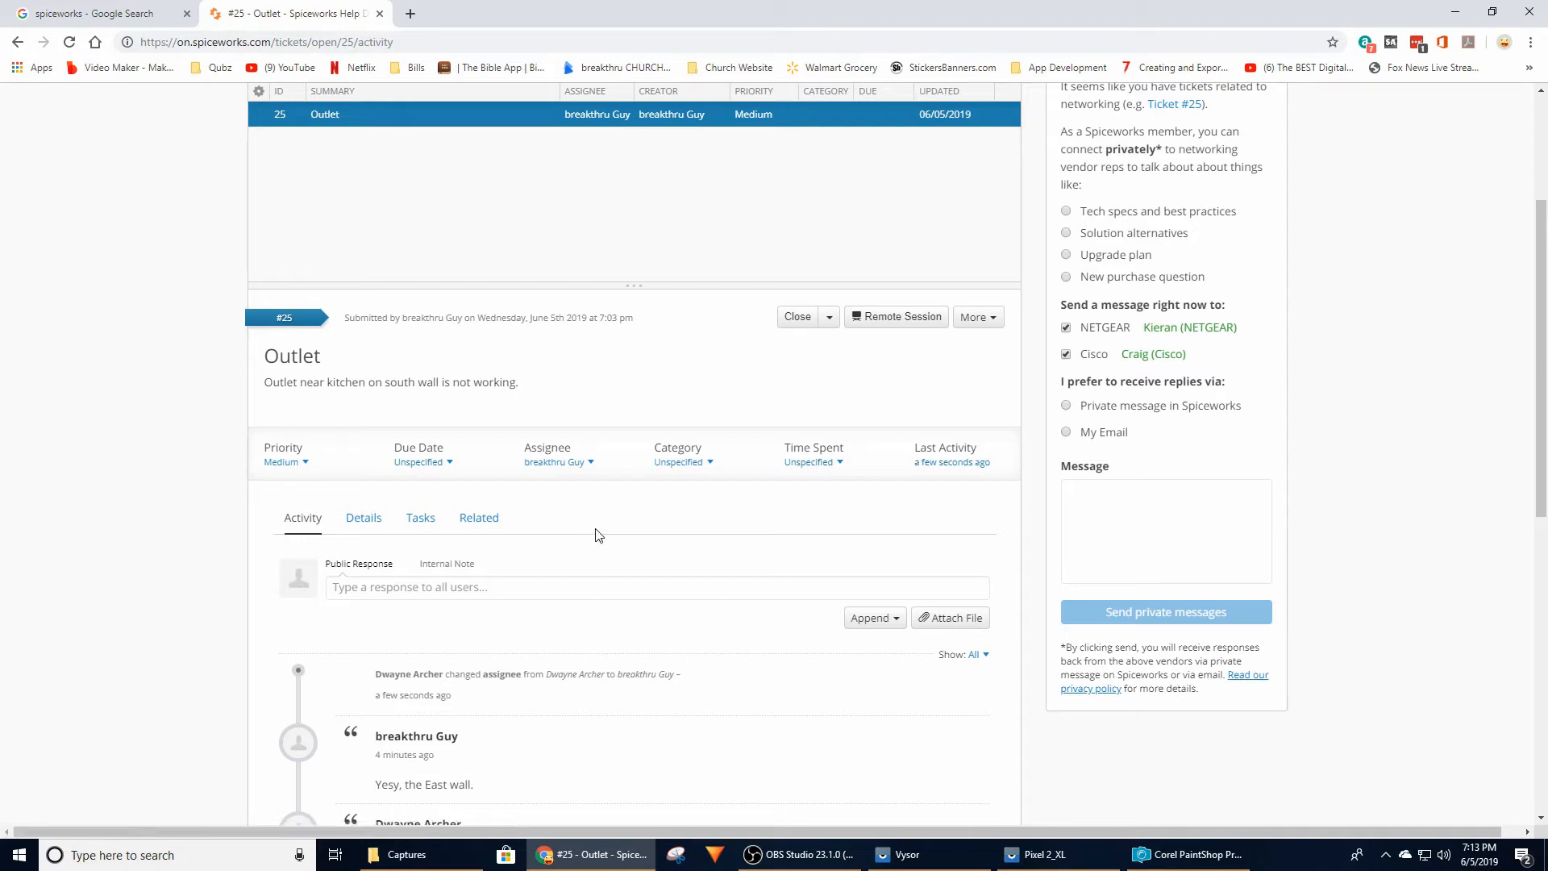
pyautogui.scroll(-3, 621, 529)
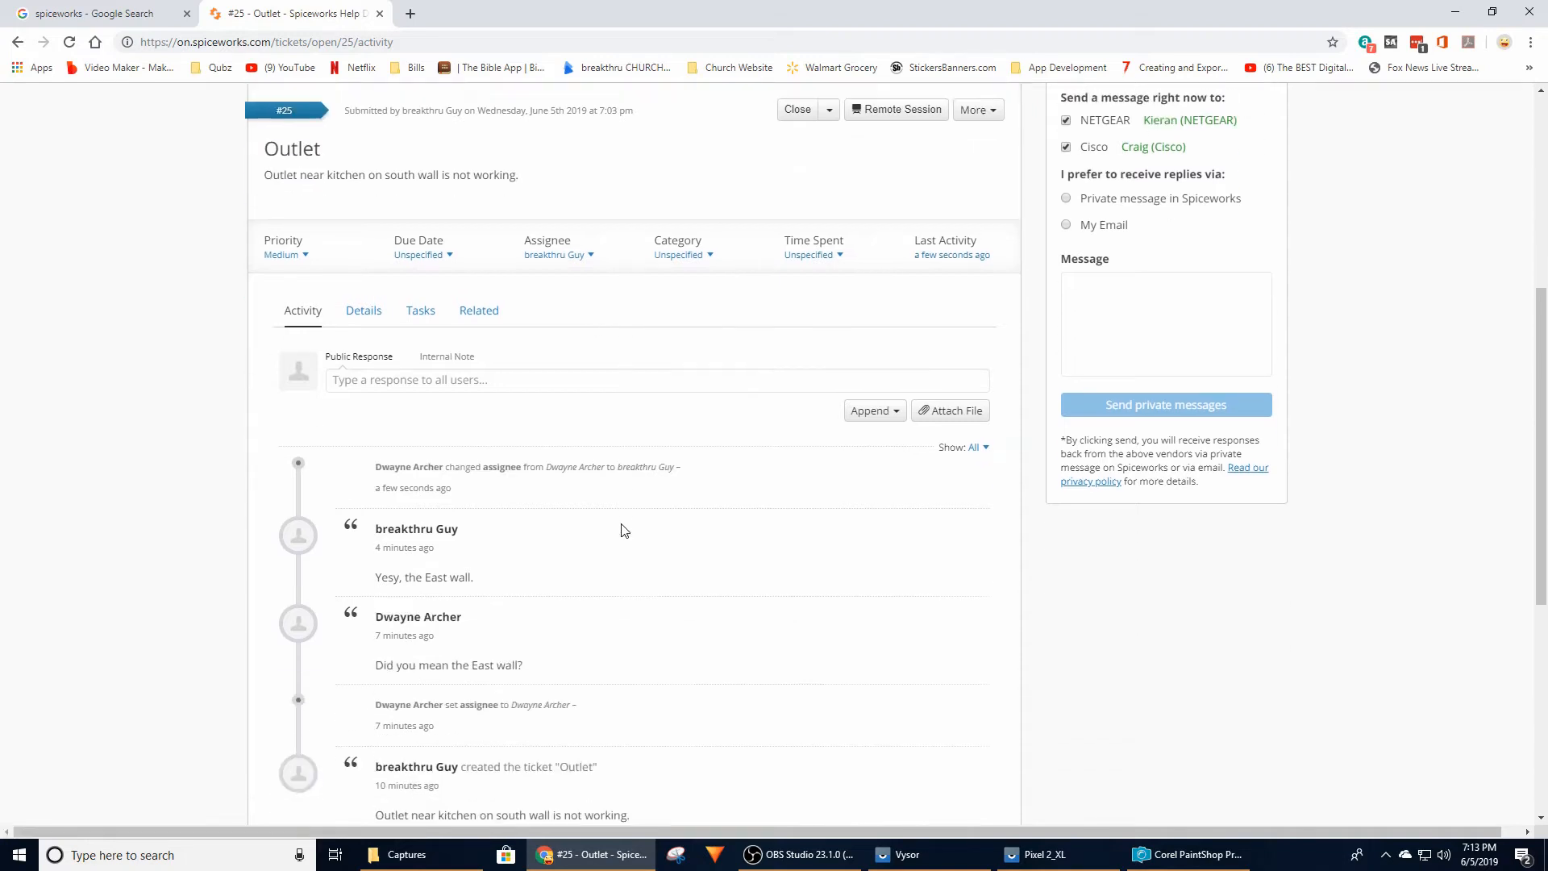
pyautogui.scroll(3, 622, 529)
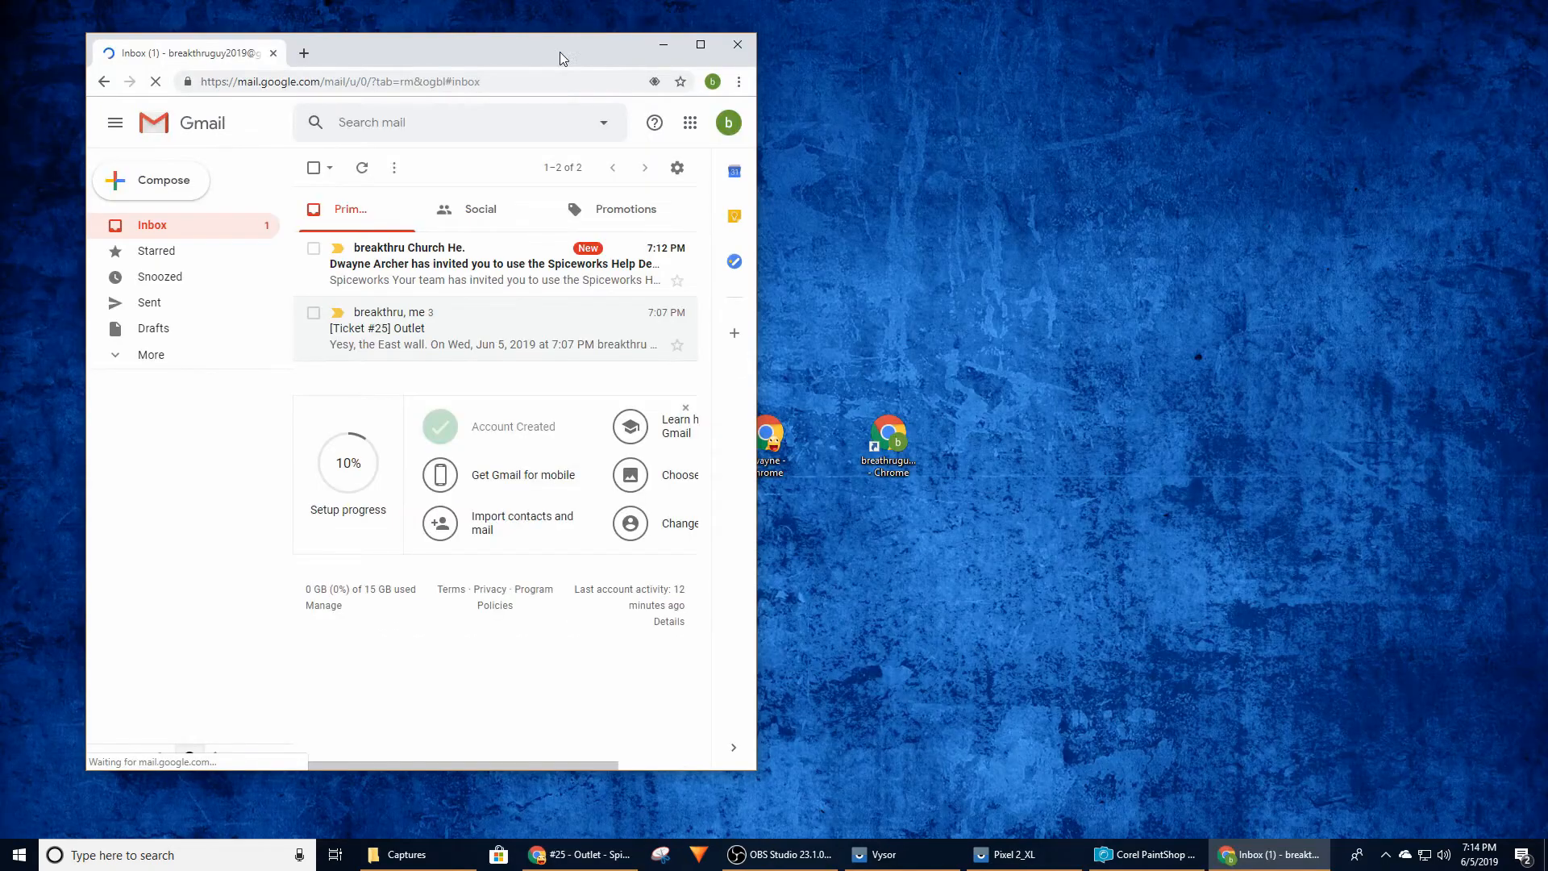
# Switch to the tech's Gmail, open the Spiceworks Help Desk invitation, and follow its link to join the team
pyautogui.moveTo(560, 51); pyautogui.dragTo(829, 62)
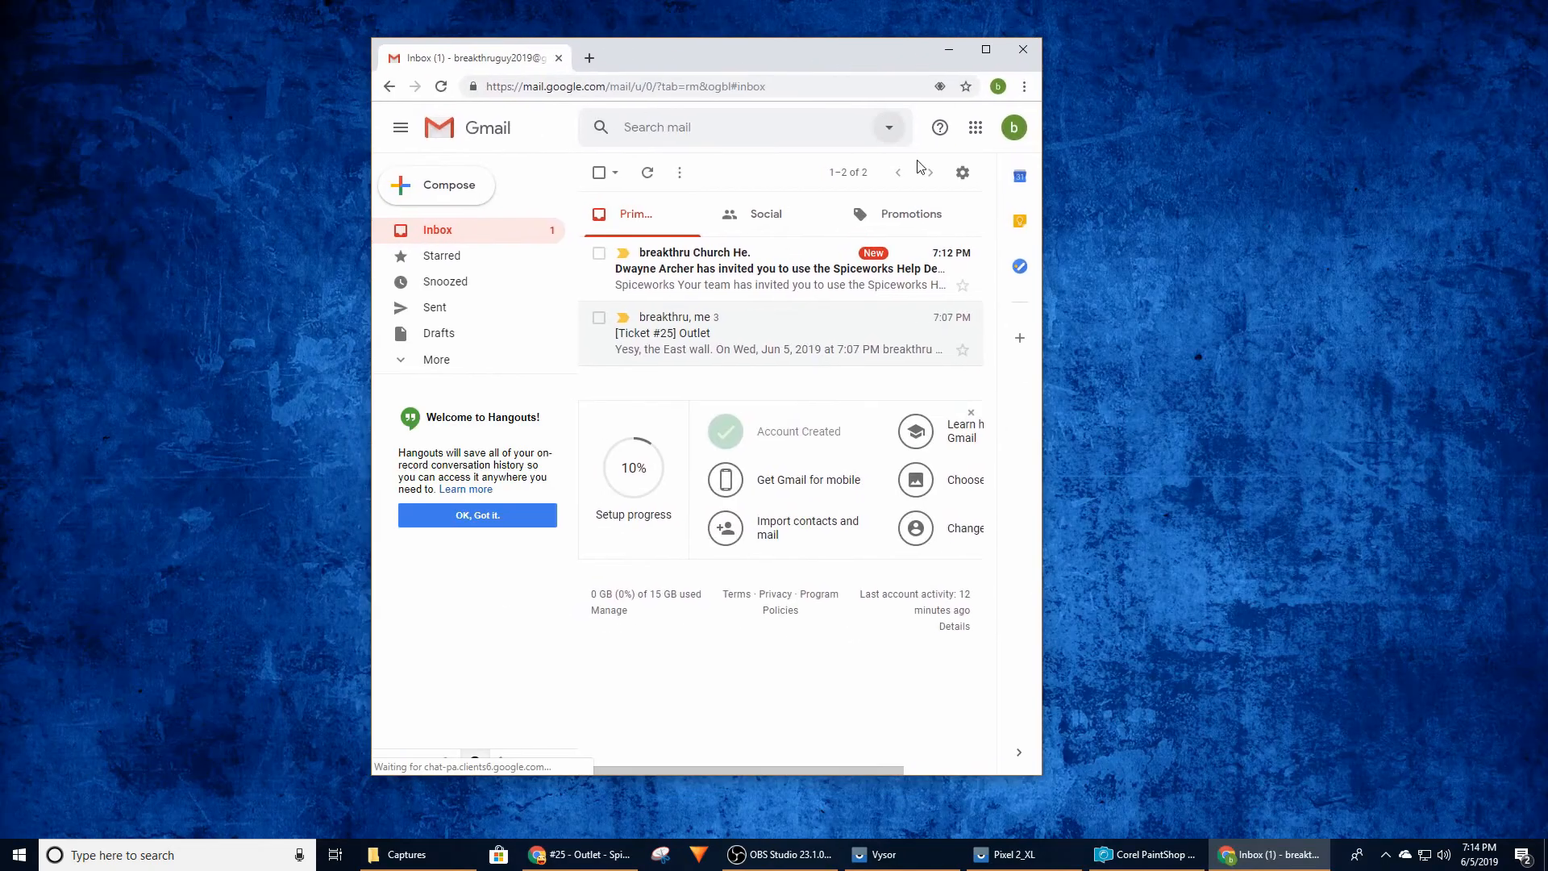
pyautogui.moveTo(1041, 272); pyautogui.dragTo(1256, 274)
pyautogui.click(1020, 270)
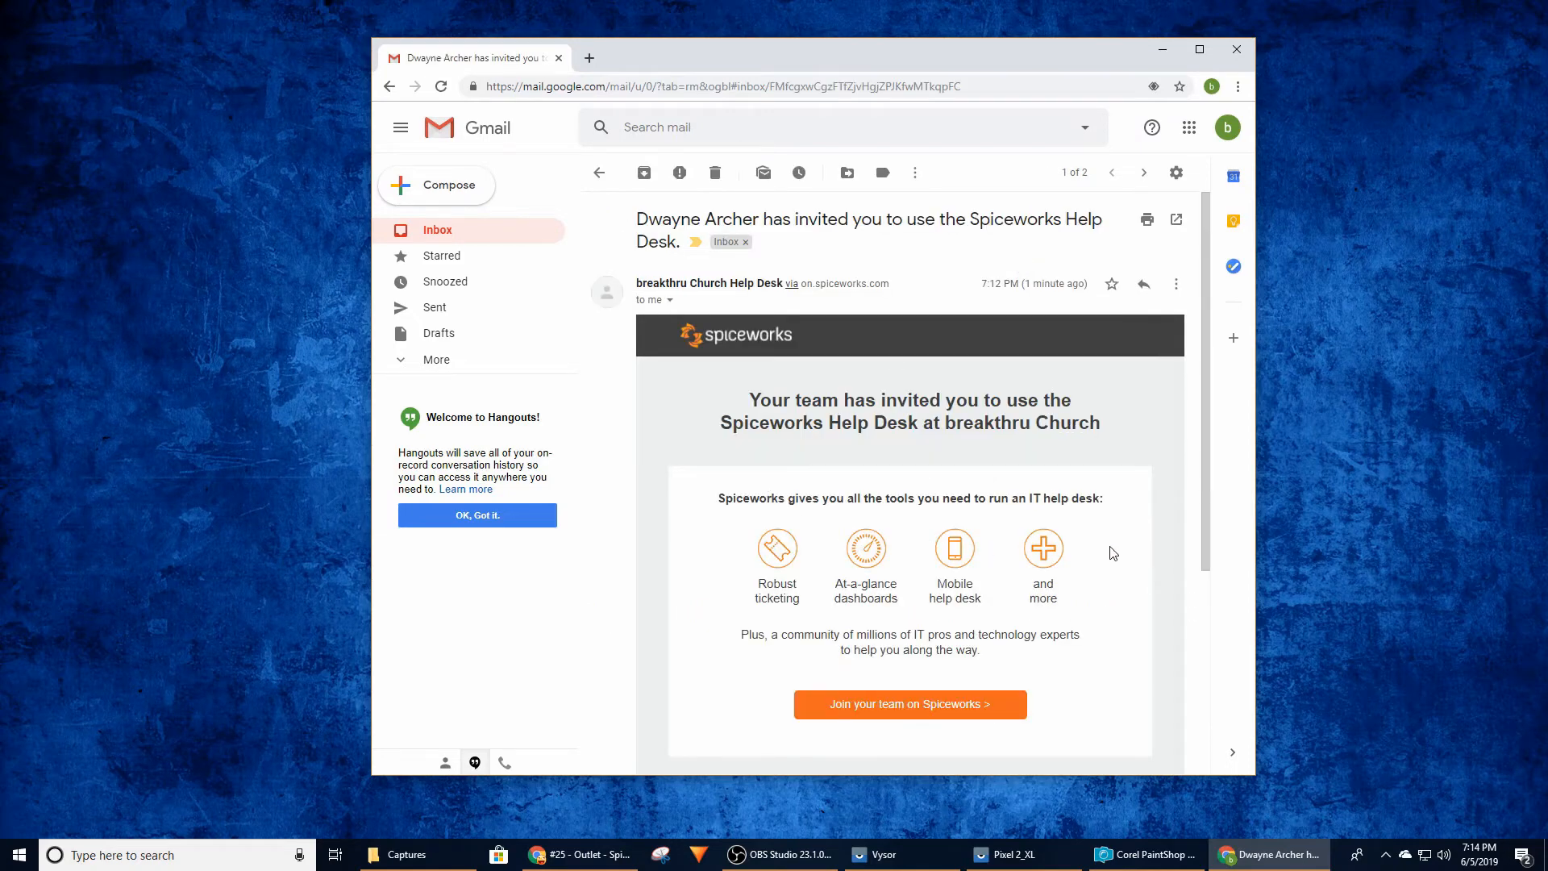
pyautogui.scroll(-2, 1114, 554)
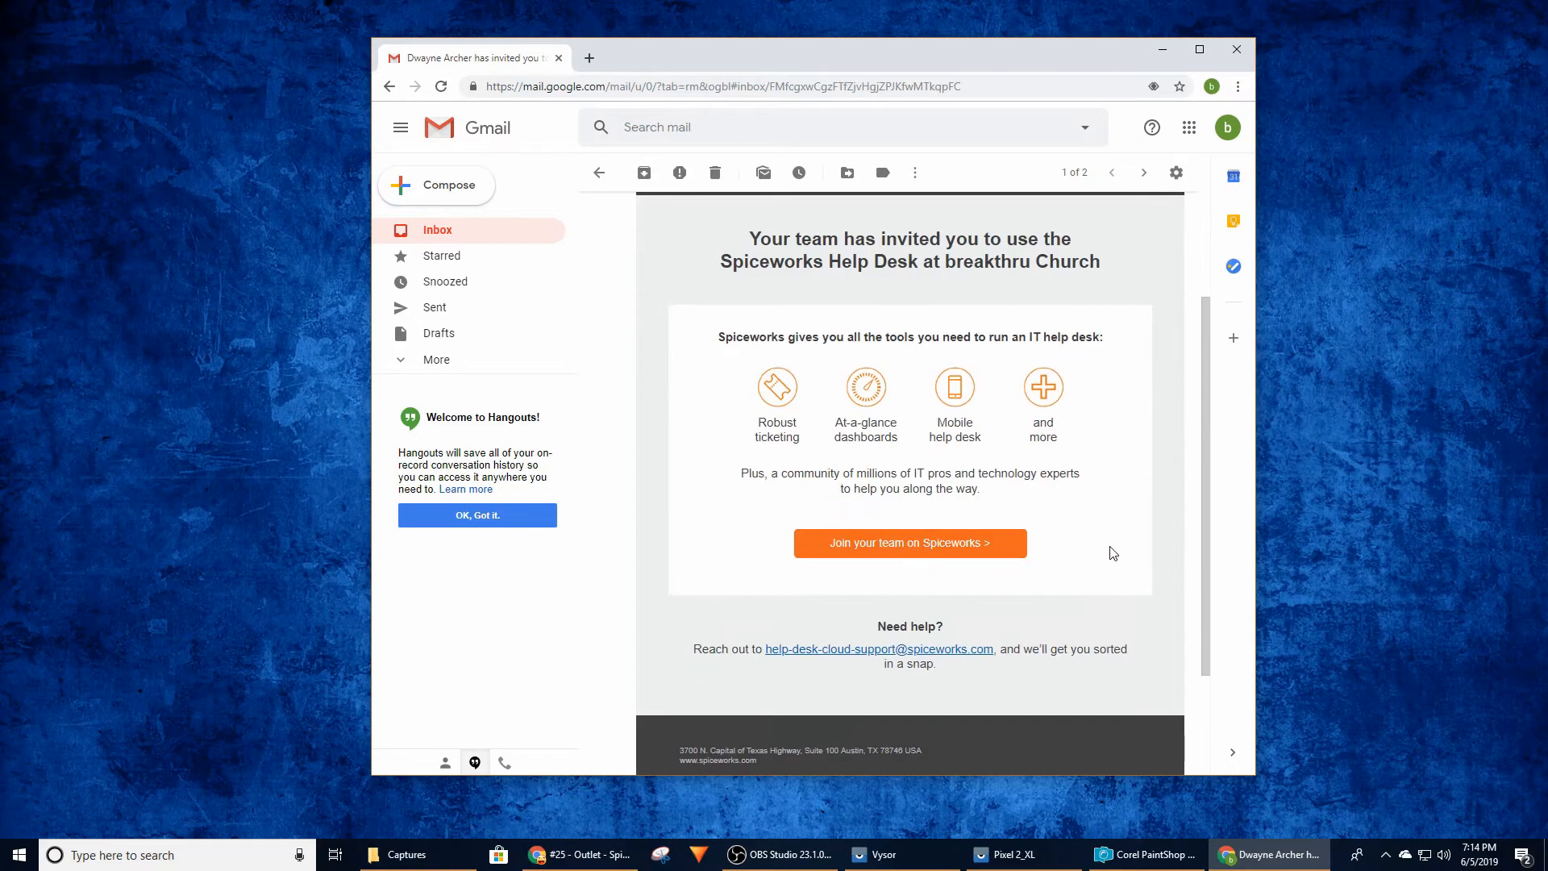
pyautogui.click(927, 552)
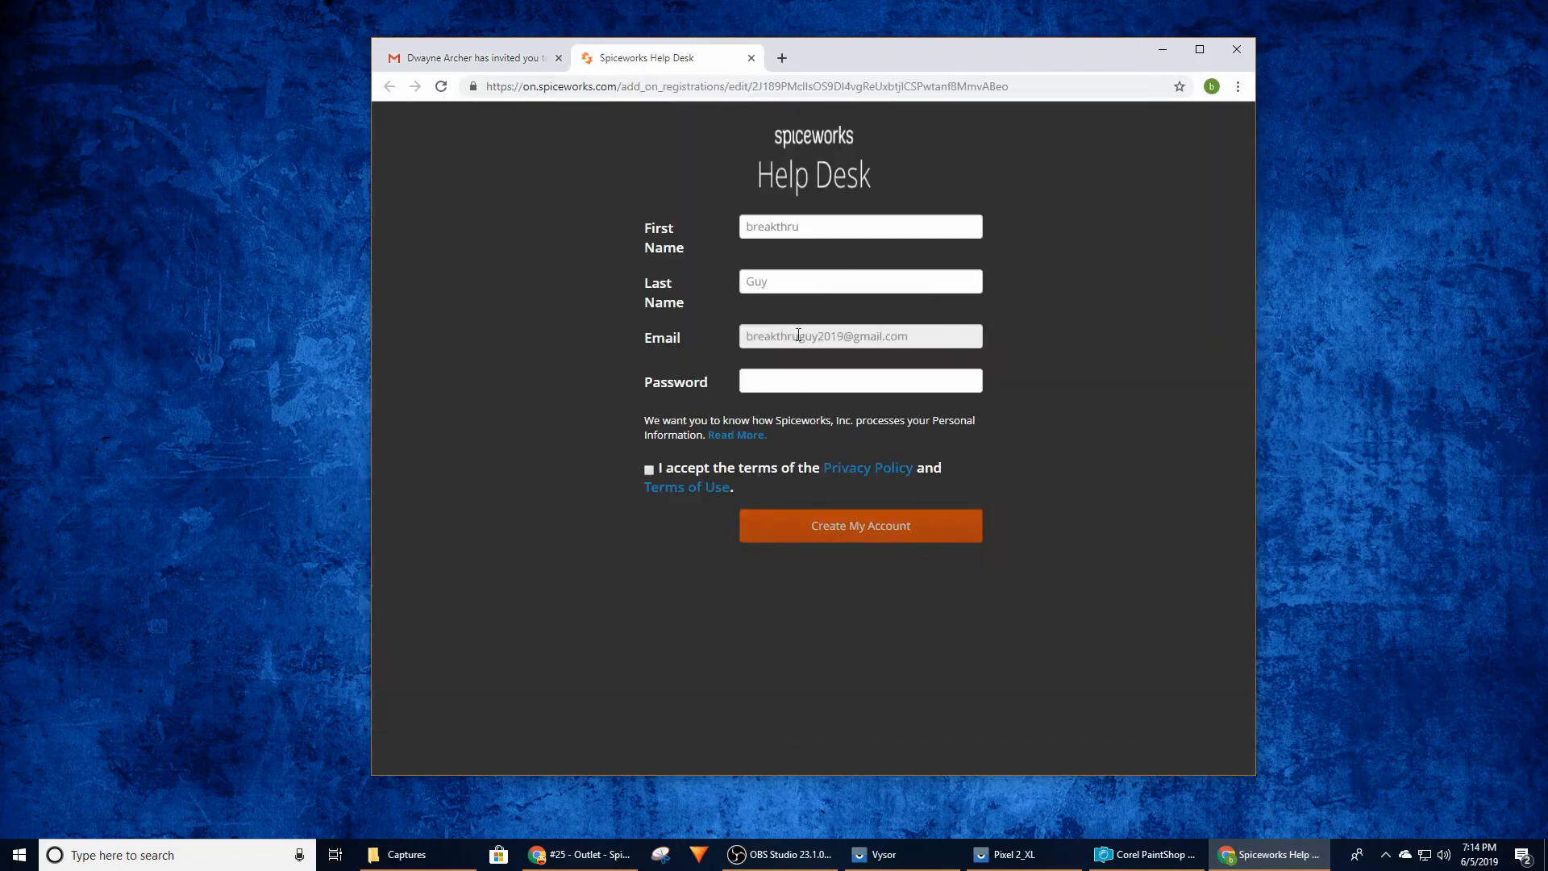
# Enter the account password on the registration form, accept the privacy policy and terms of use, and create the account
pyautogui.click(801, 382)
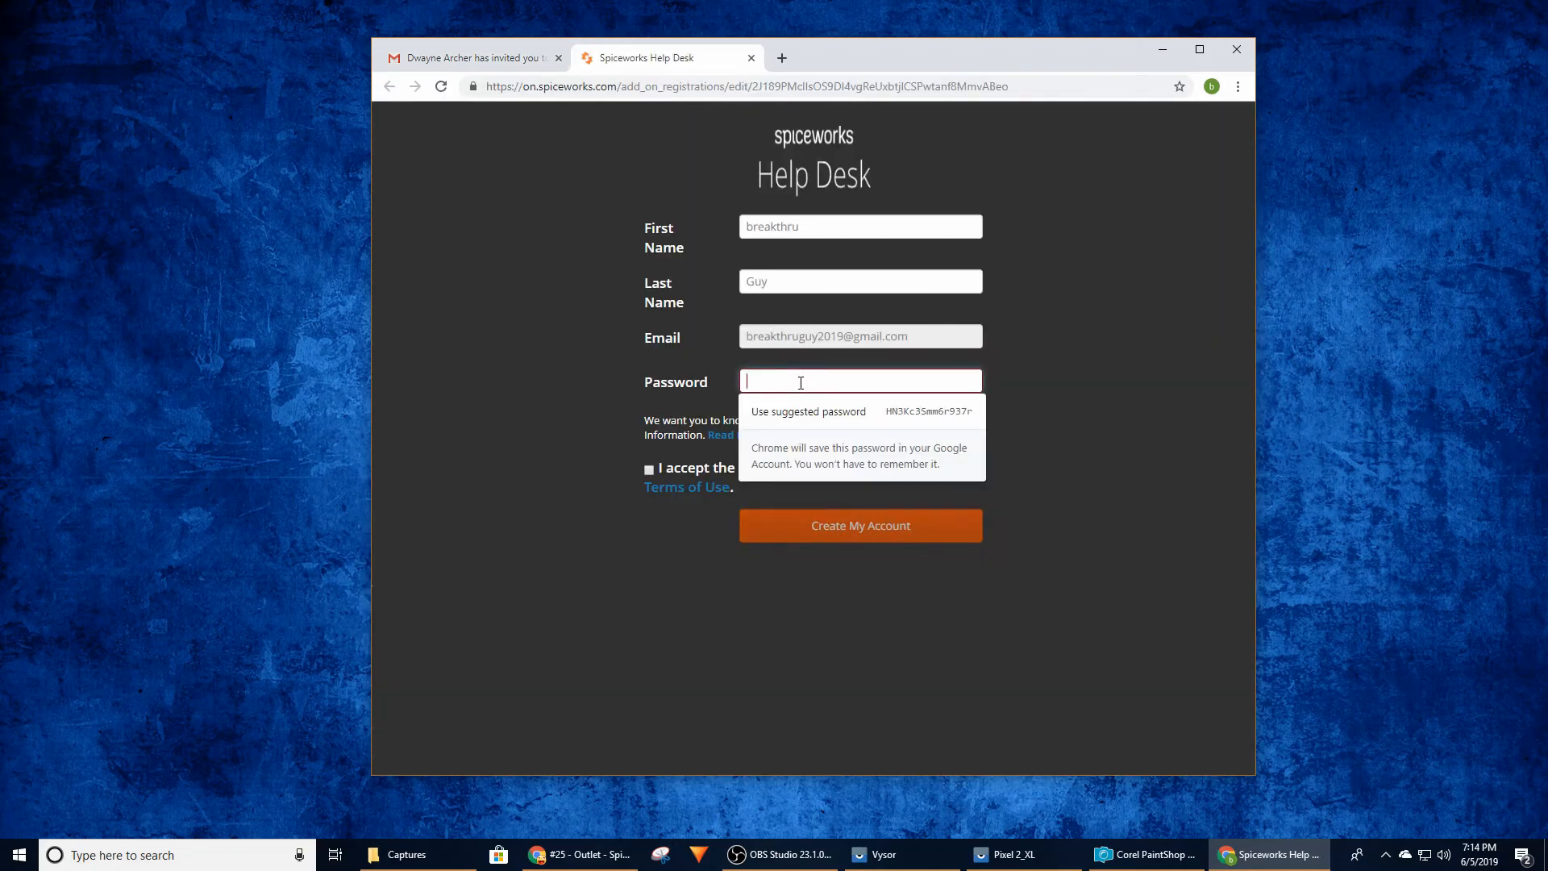
pyautogui.write('****')
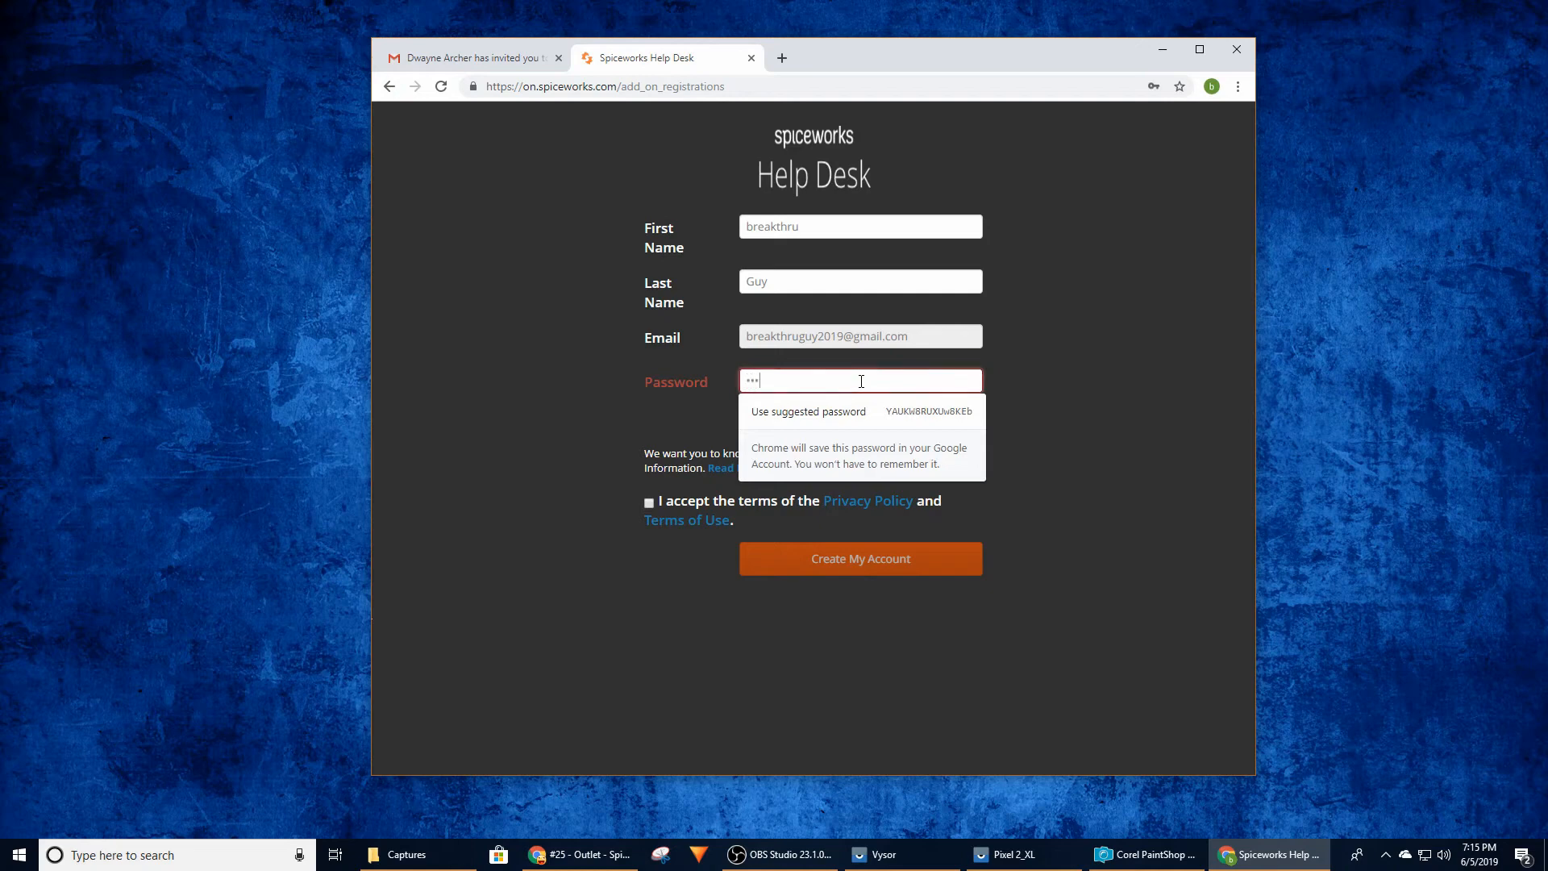
pyautogui.write('***')
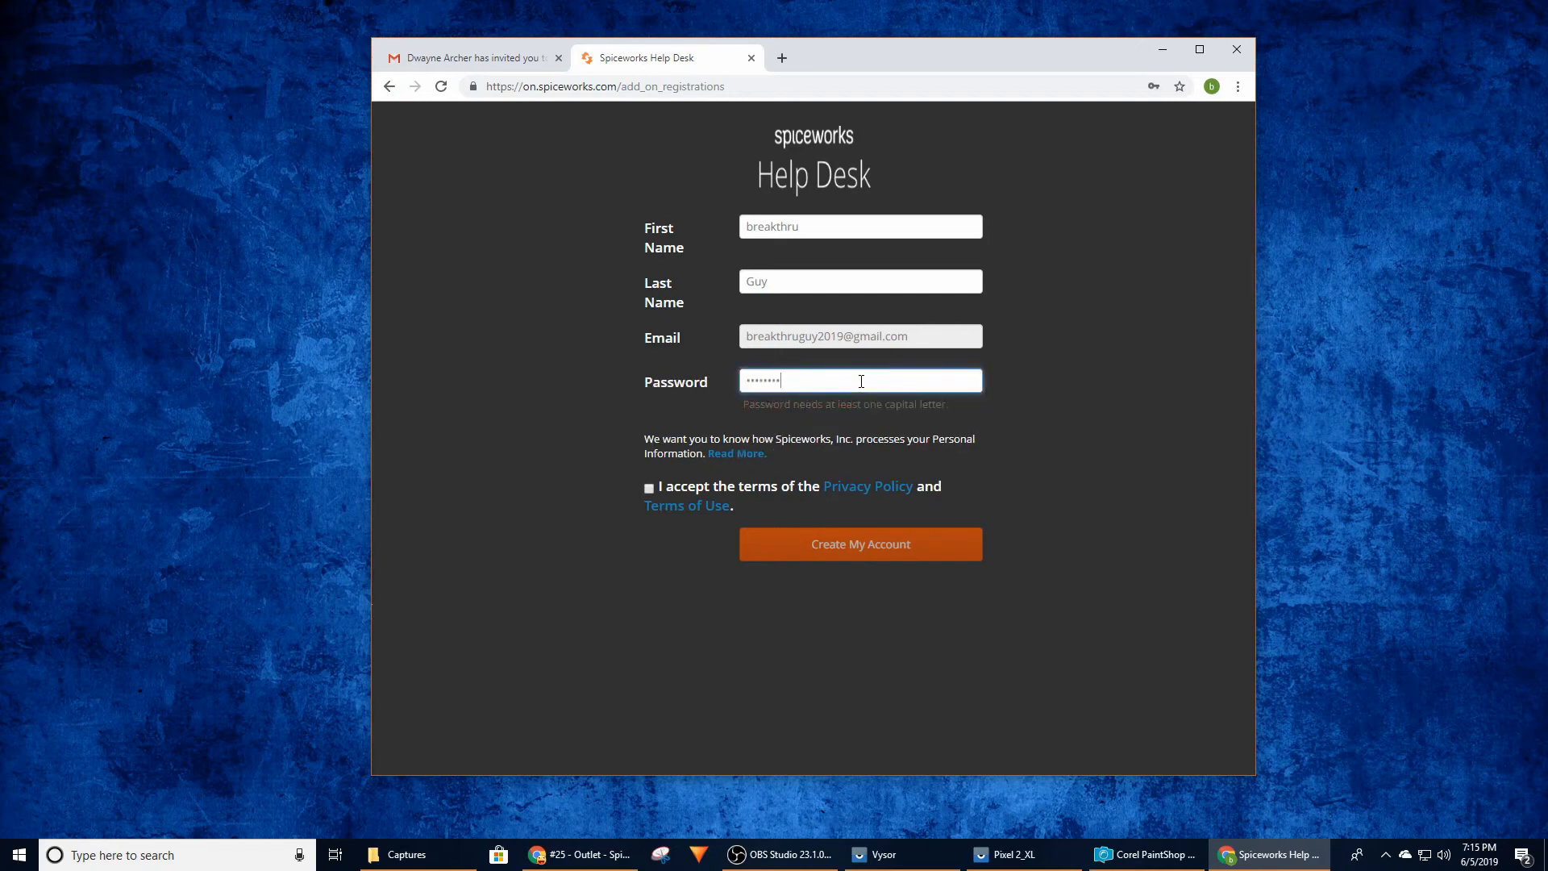
pyautogui.click(650, 489)
pyautogui.click(883, 555)
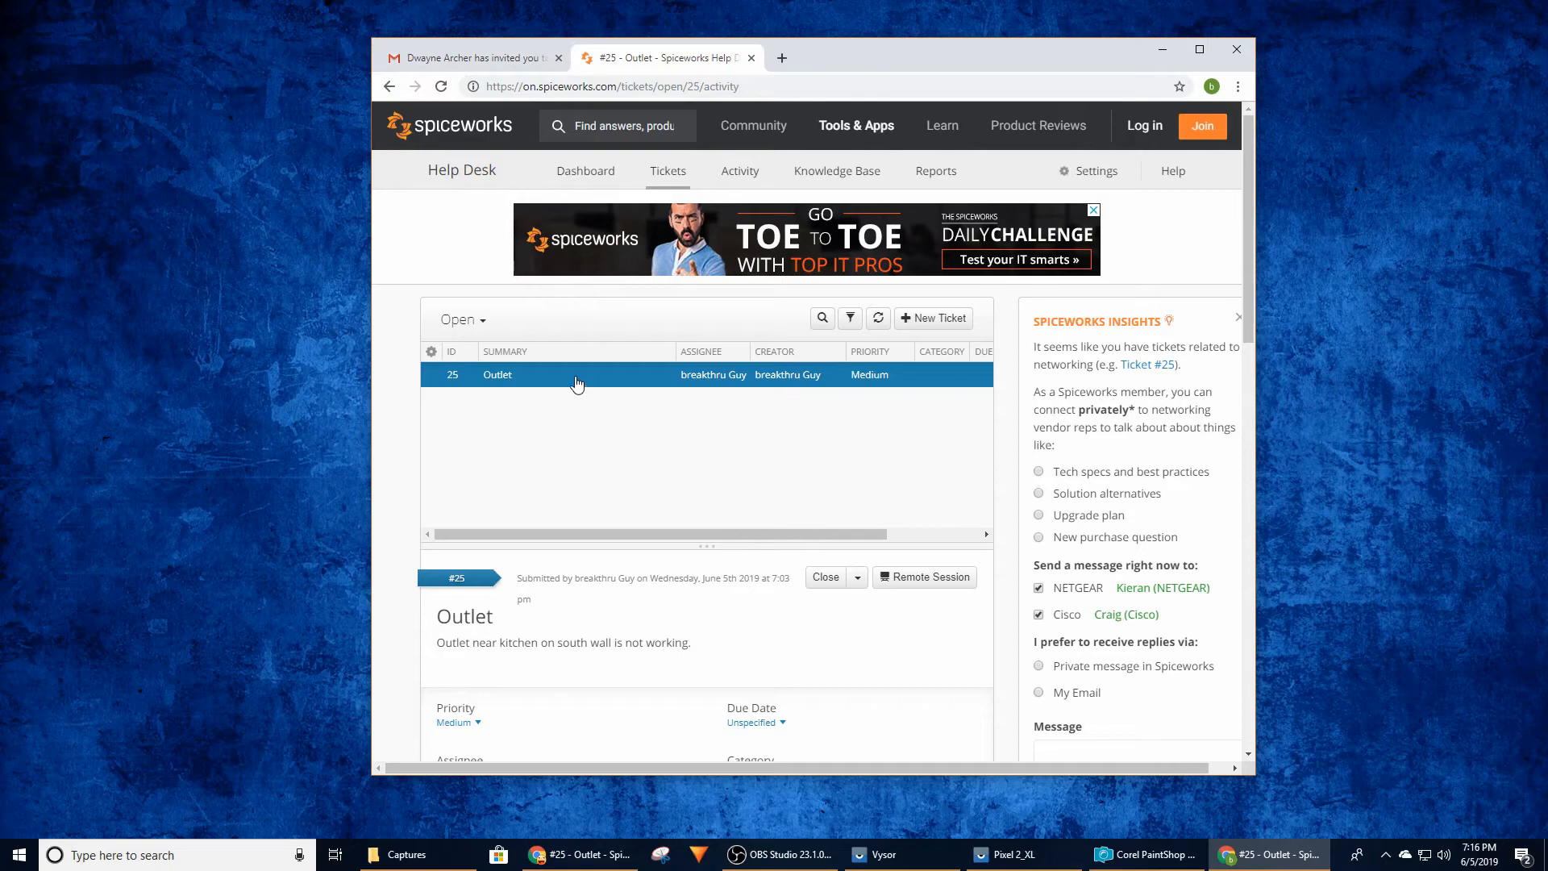
# Review the Outlet ticket's details and activity history from the tech's help desk account
pyautogui.scroll(-6, 864, 432)
pyautogui.scroll(-4, 661, 395)
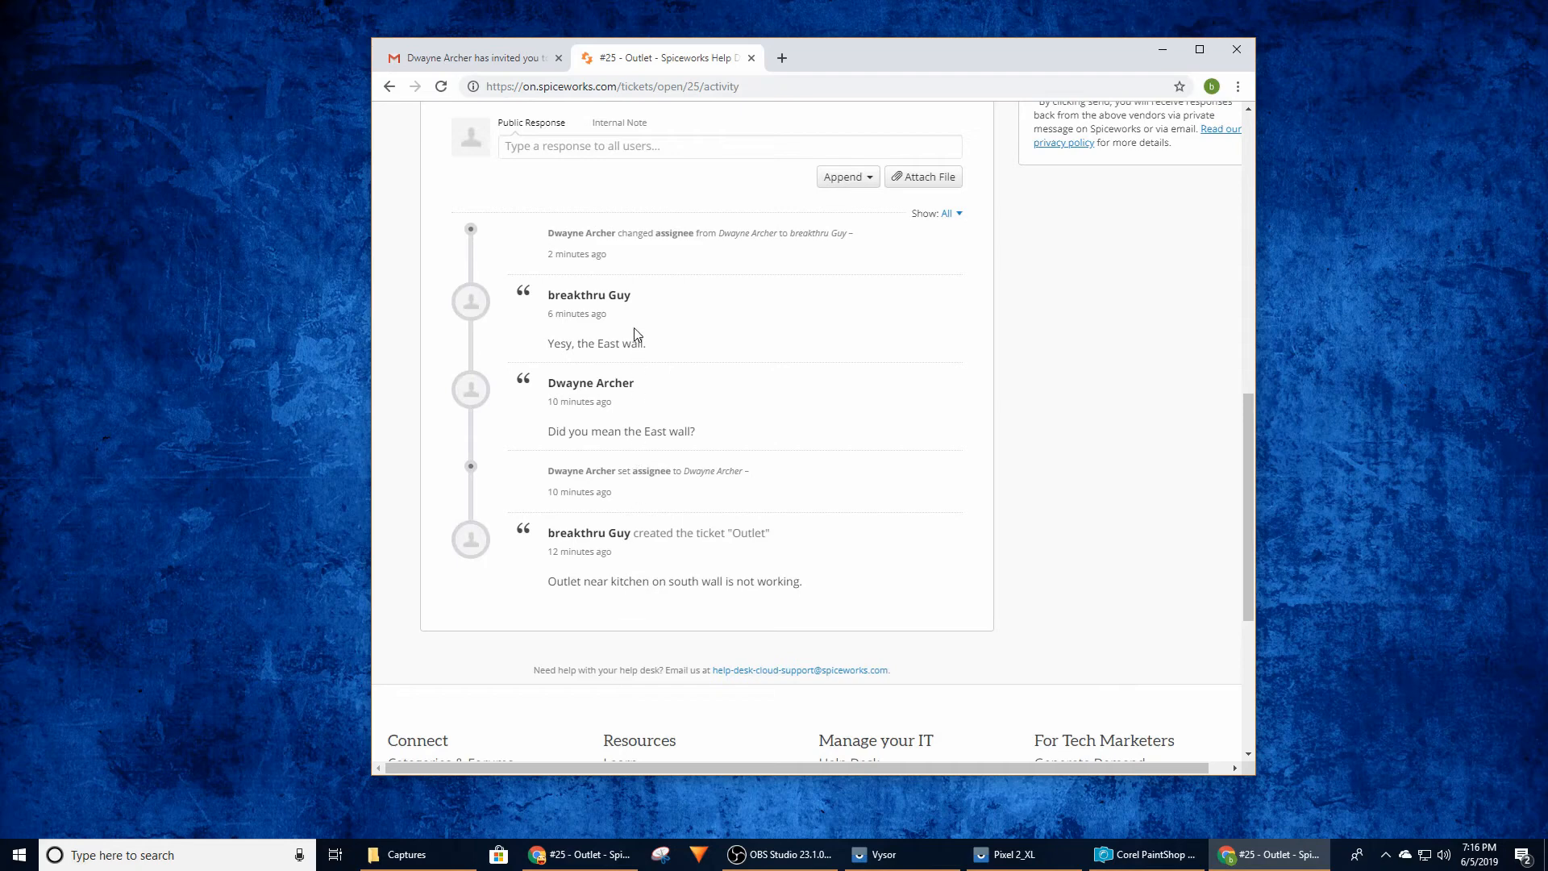
pyautogui.scroll(3, 726, 367)
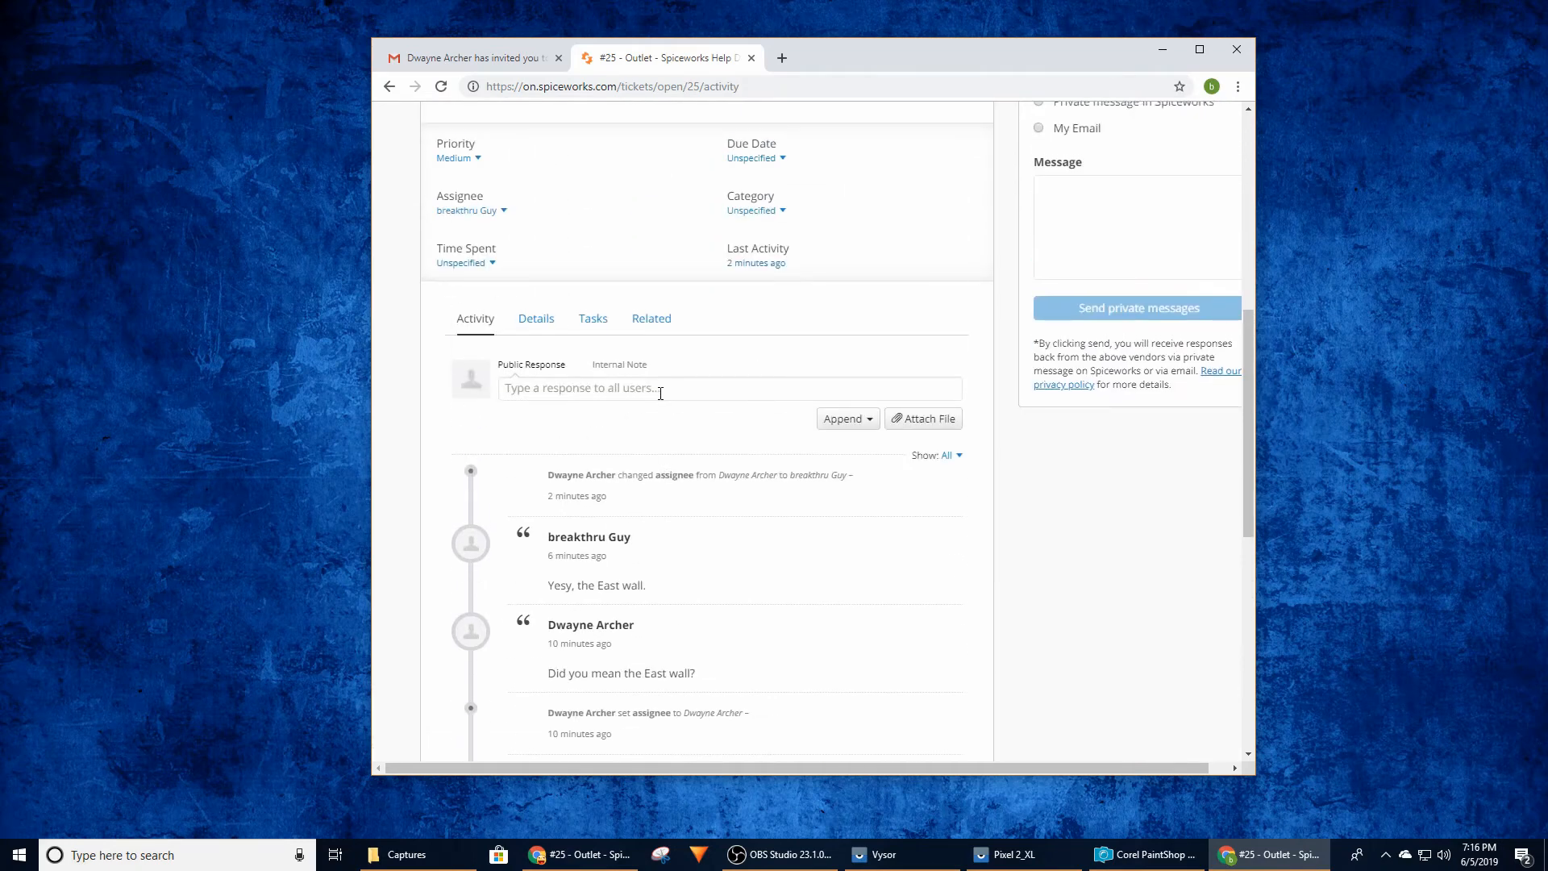
pyautogui.scroll(2, 662, 397)
pyautogui.scroll(1, 758, 494)
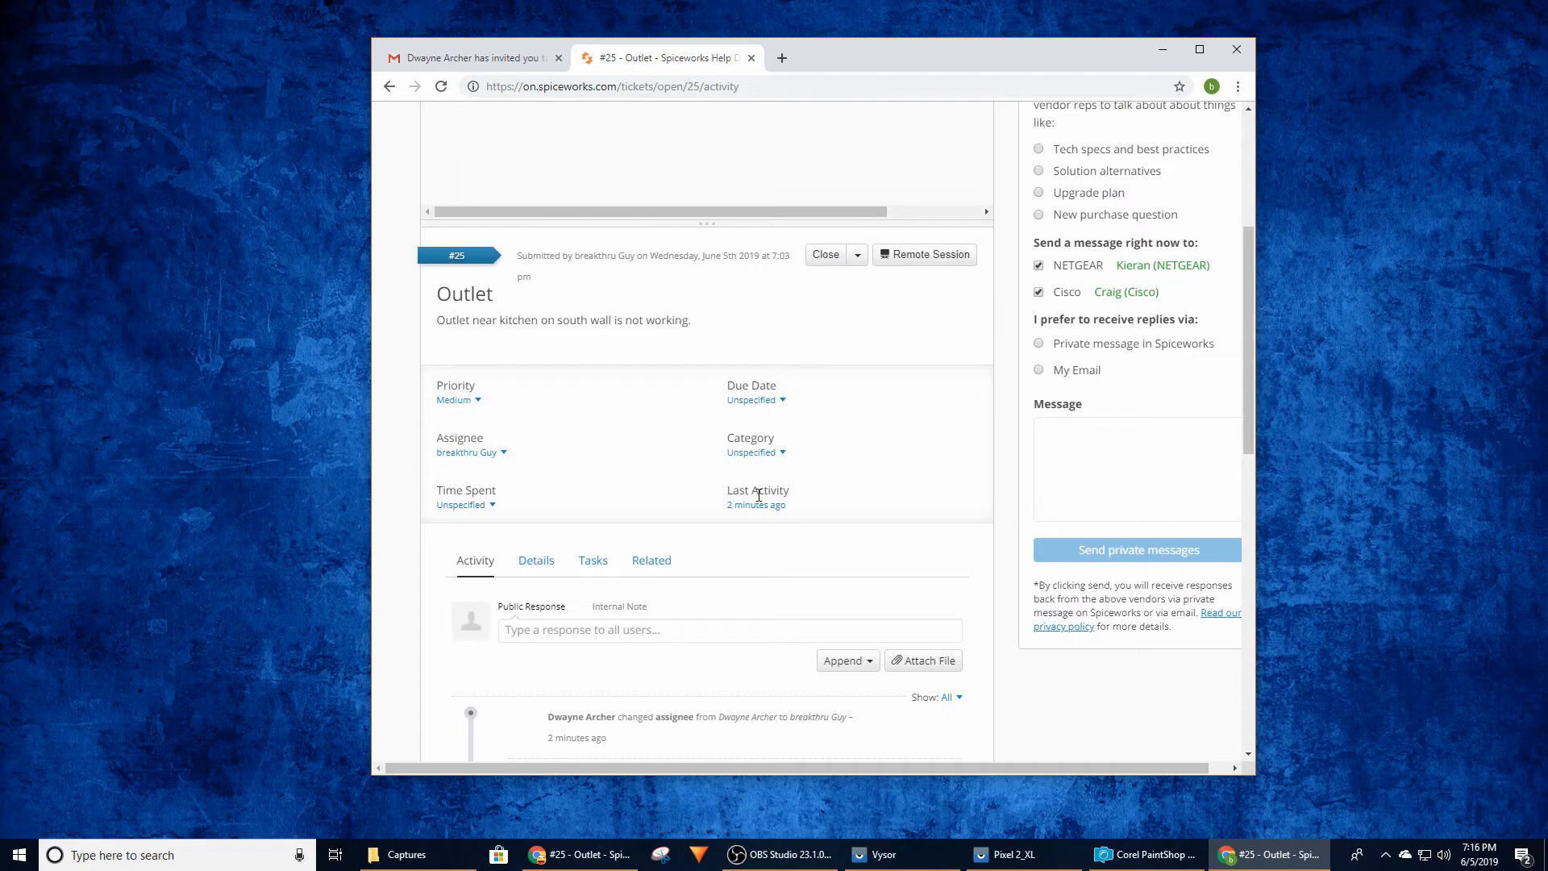
pyautogui.scroll(-1, 758, 495)
# Add the public response "Work has been completed. Outlet is now working." to the Outlet ticket and save it
pyautogui.click(612, 552)
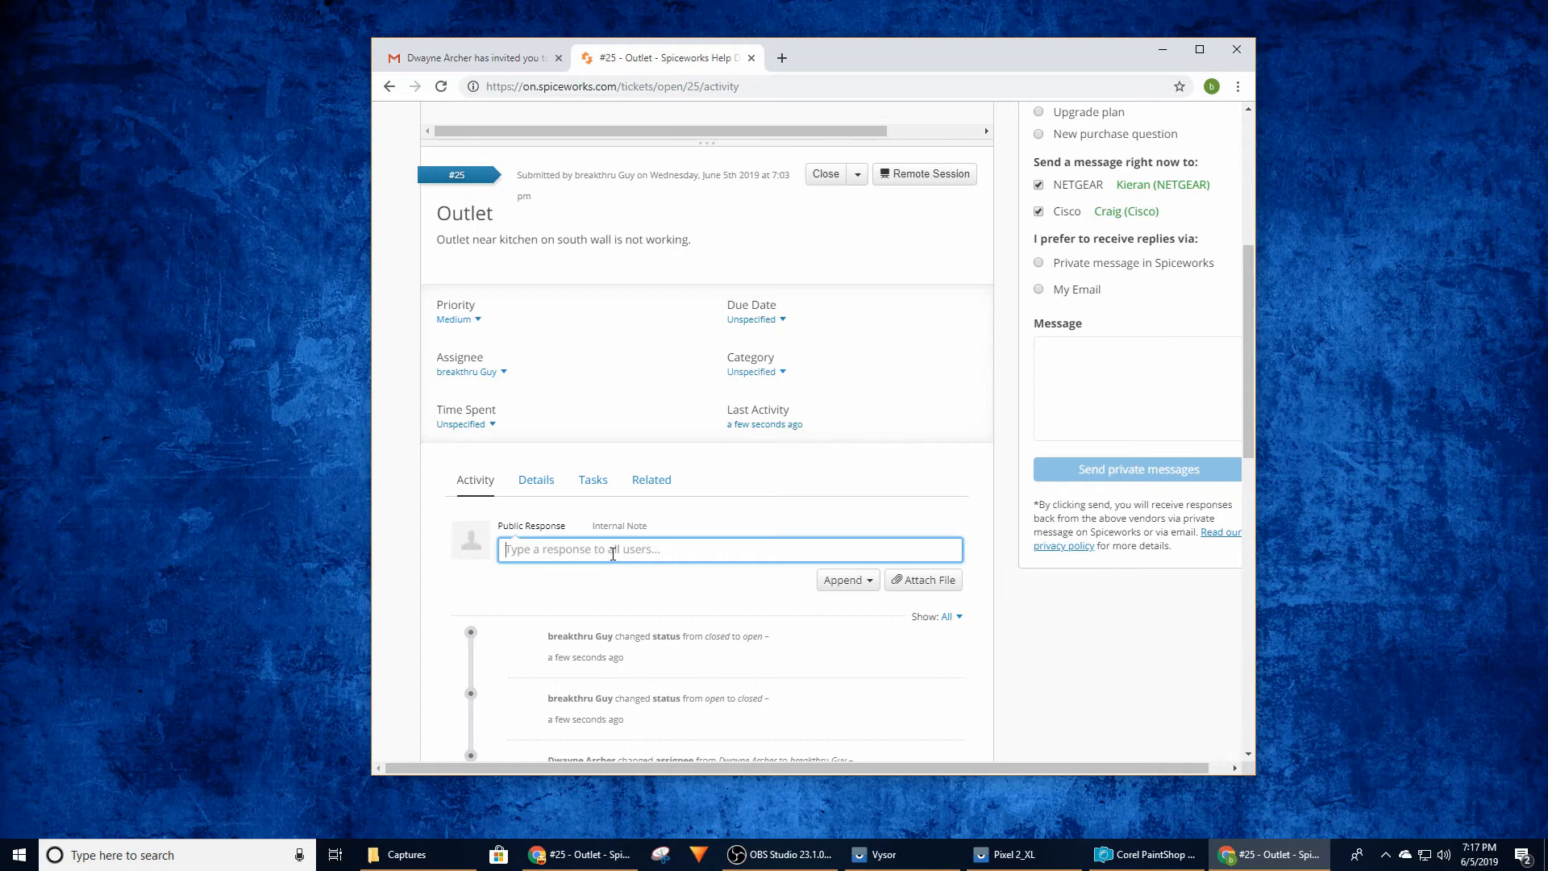
pyautogui.scroll(1, 933, 430)
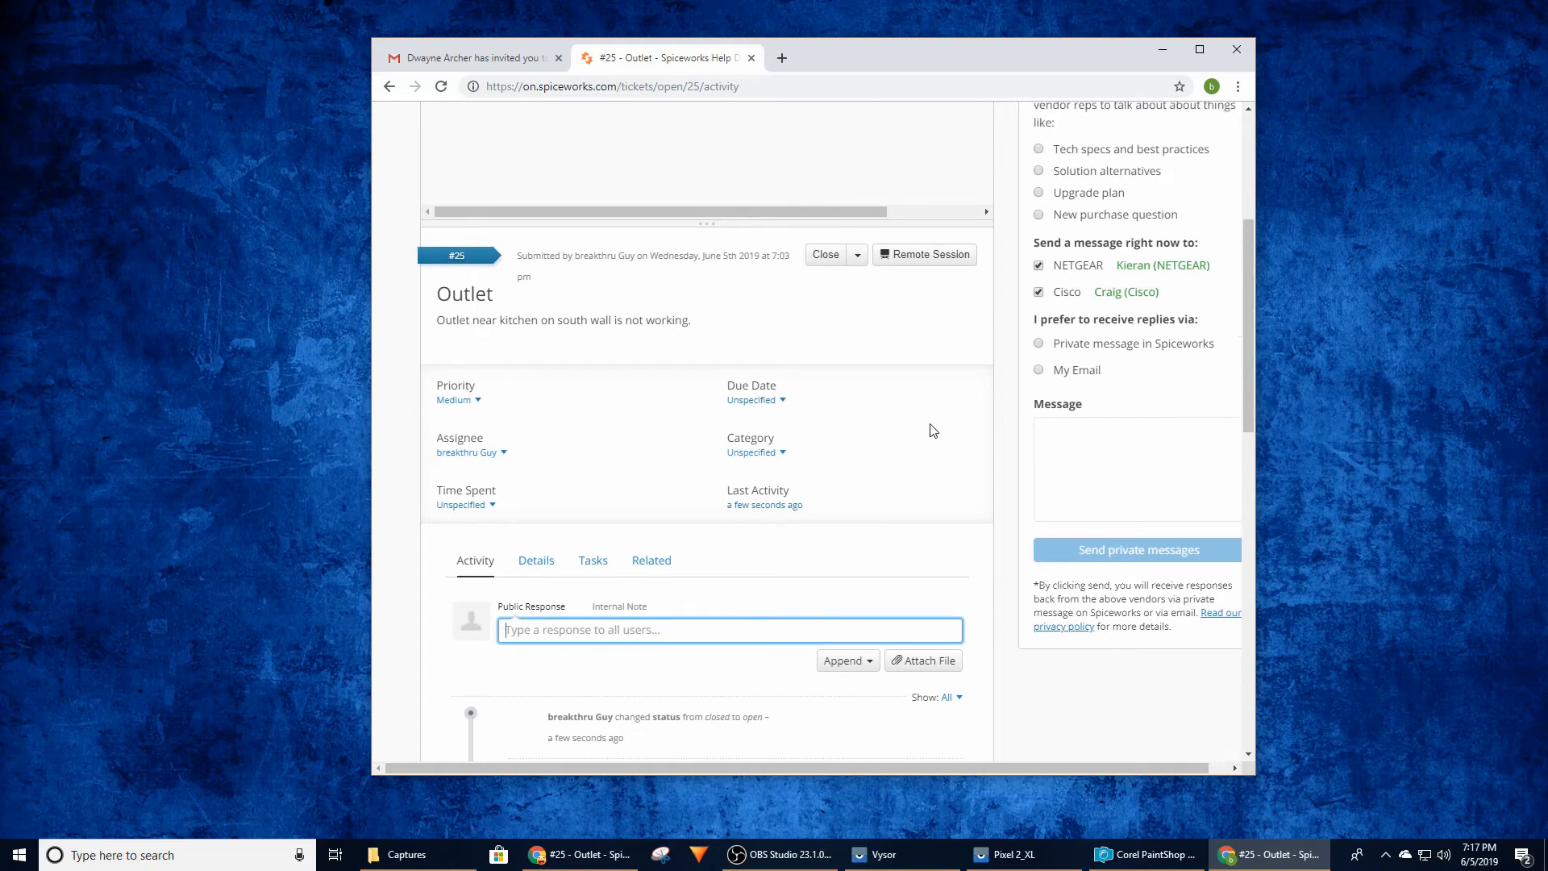
pyautogui.scroll(-1, 933, 430)
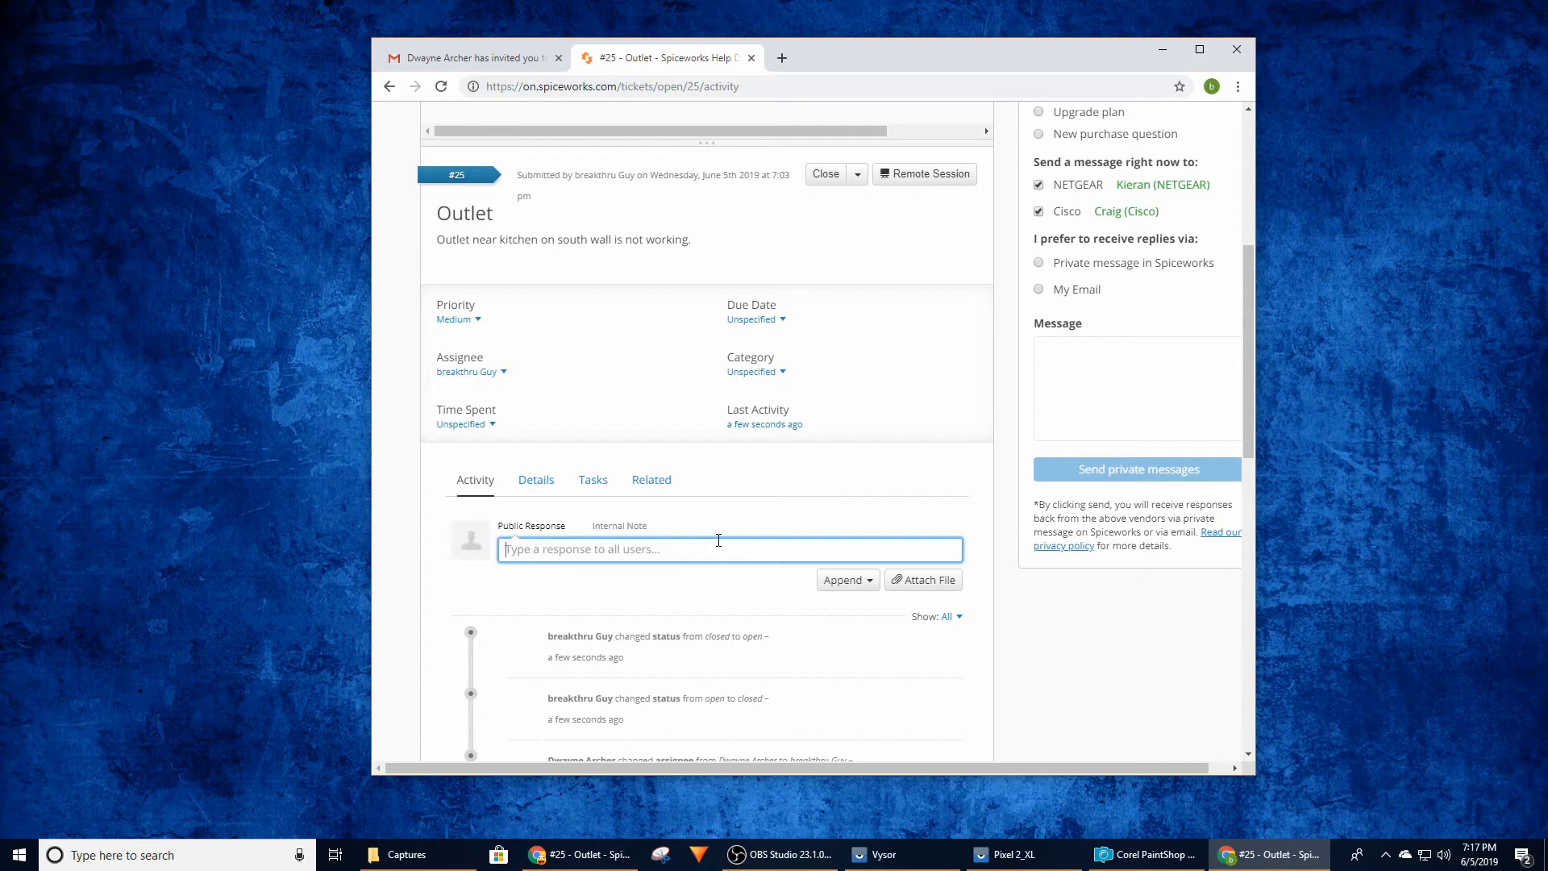
pyautogui.write('Work has been cl')
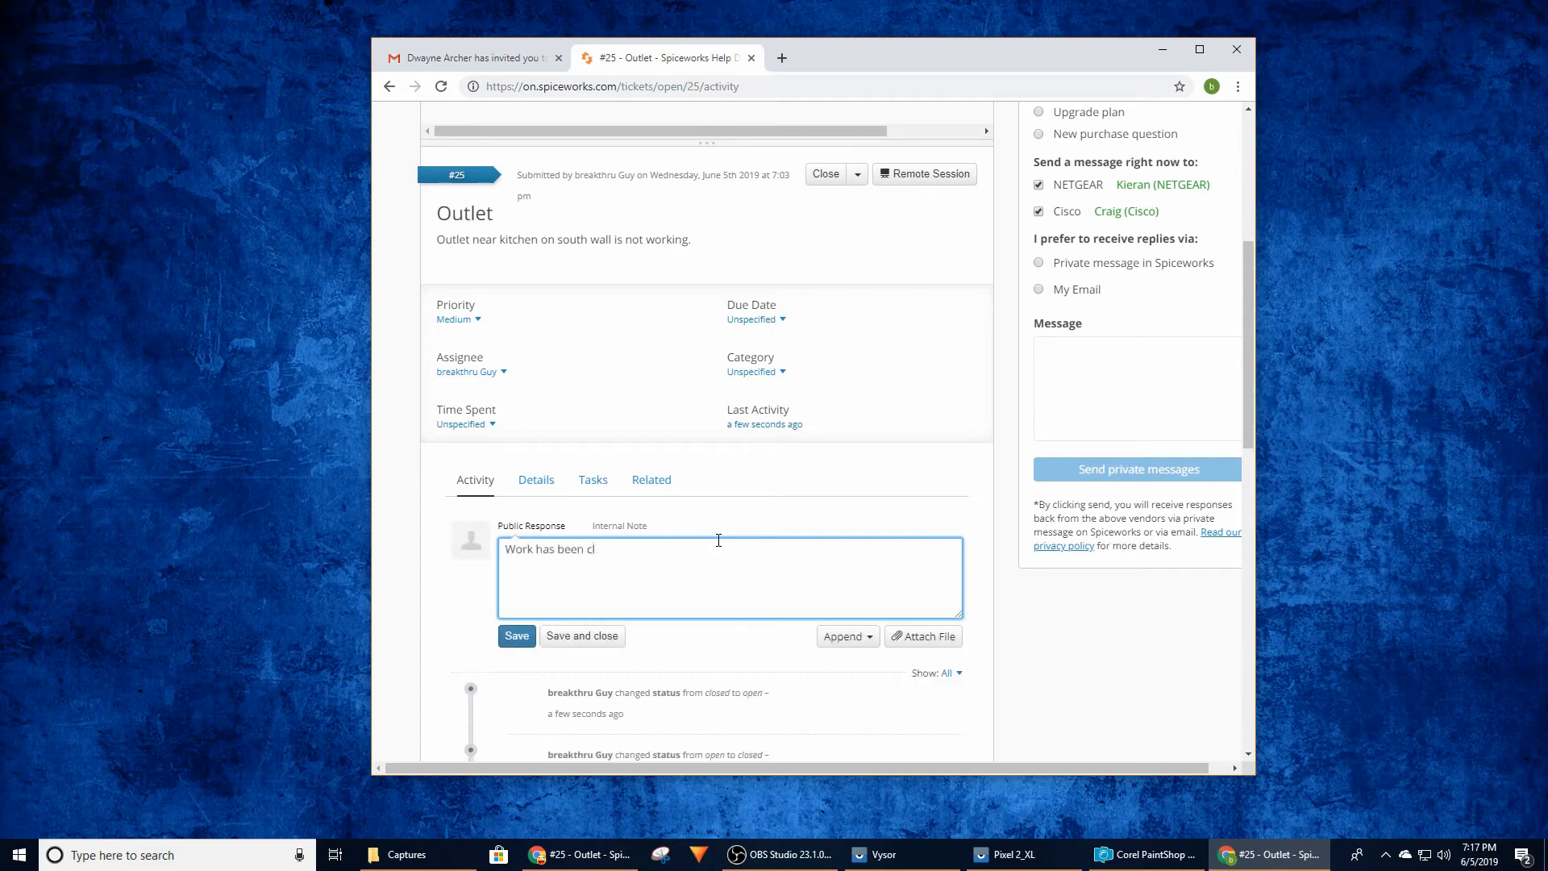
pyautogui.write('ompleted.  Outlet is now working.')
pyautogui.click(517, 636)
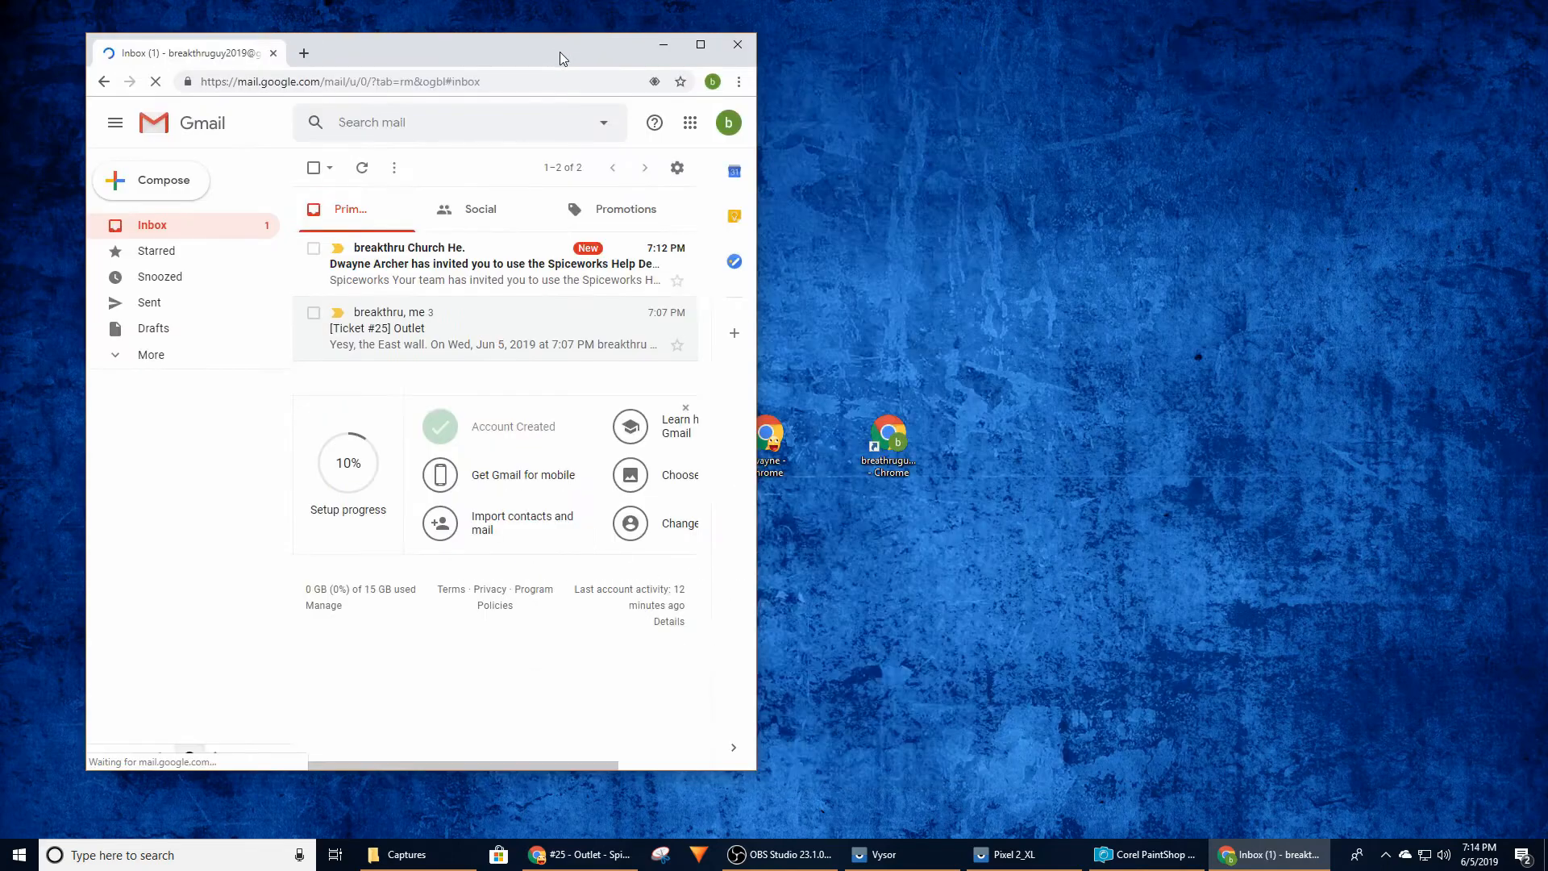
# Return to the help desk invitation in the tech's Gmail and open the registration form from its join link
pyautogui.moveTo(560, 52); pyautogui.dragTo(759, 49)
pyautogui.moveTo(1042, 272); pyautogui.dragTo(1256, 274)
pyautogui.click(1019, 264)
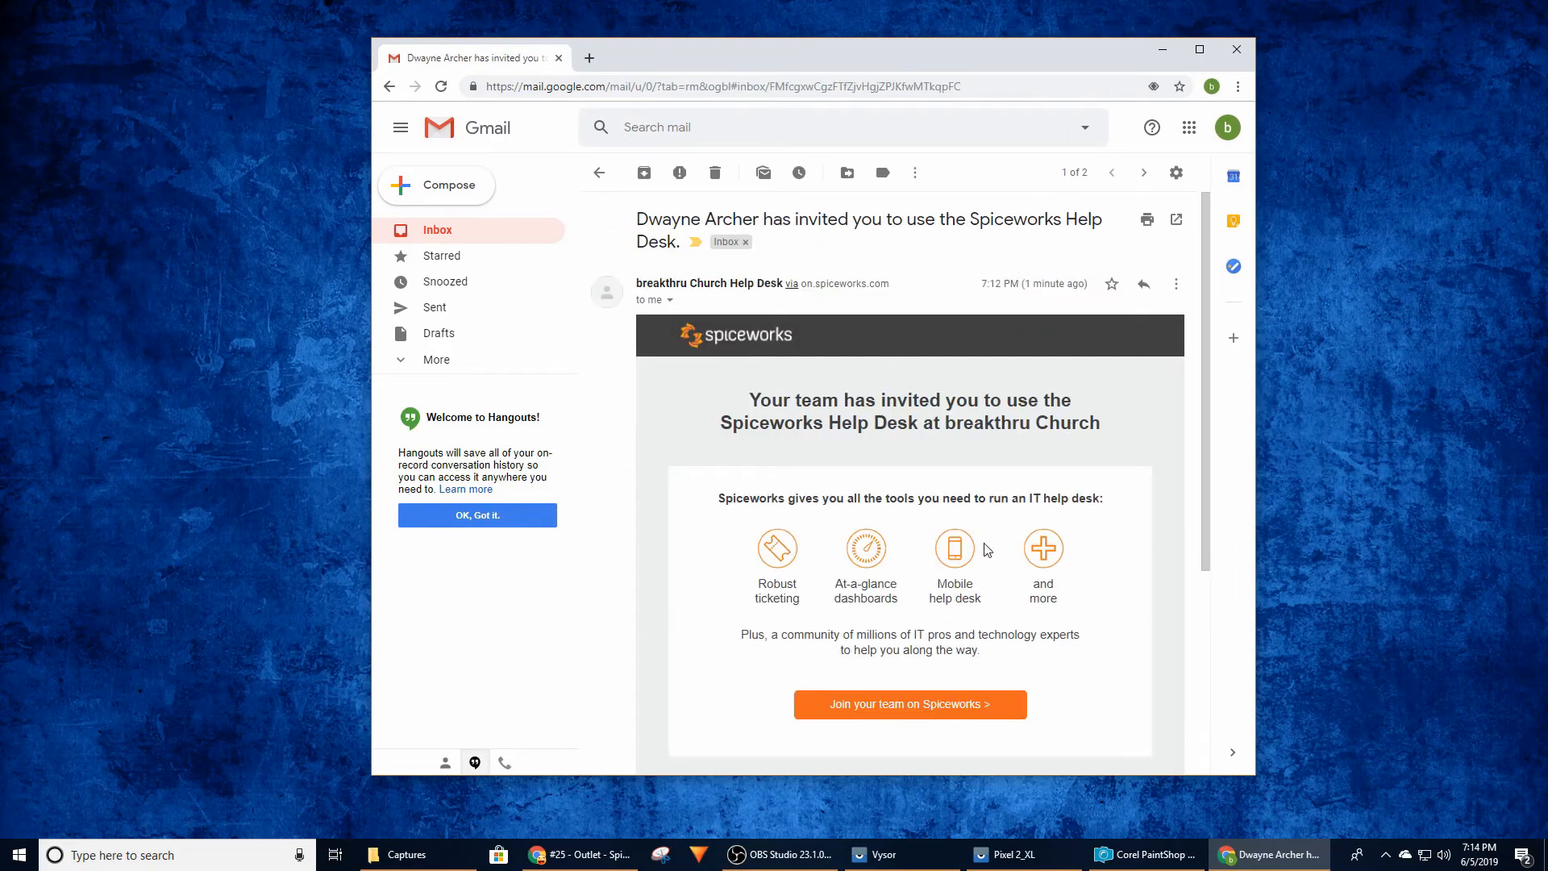
pyautogui.scroll(-2, 1113, 554)
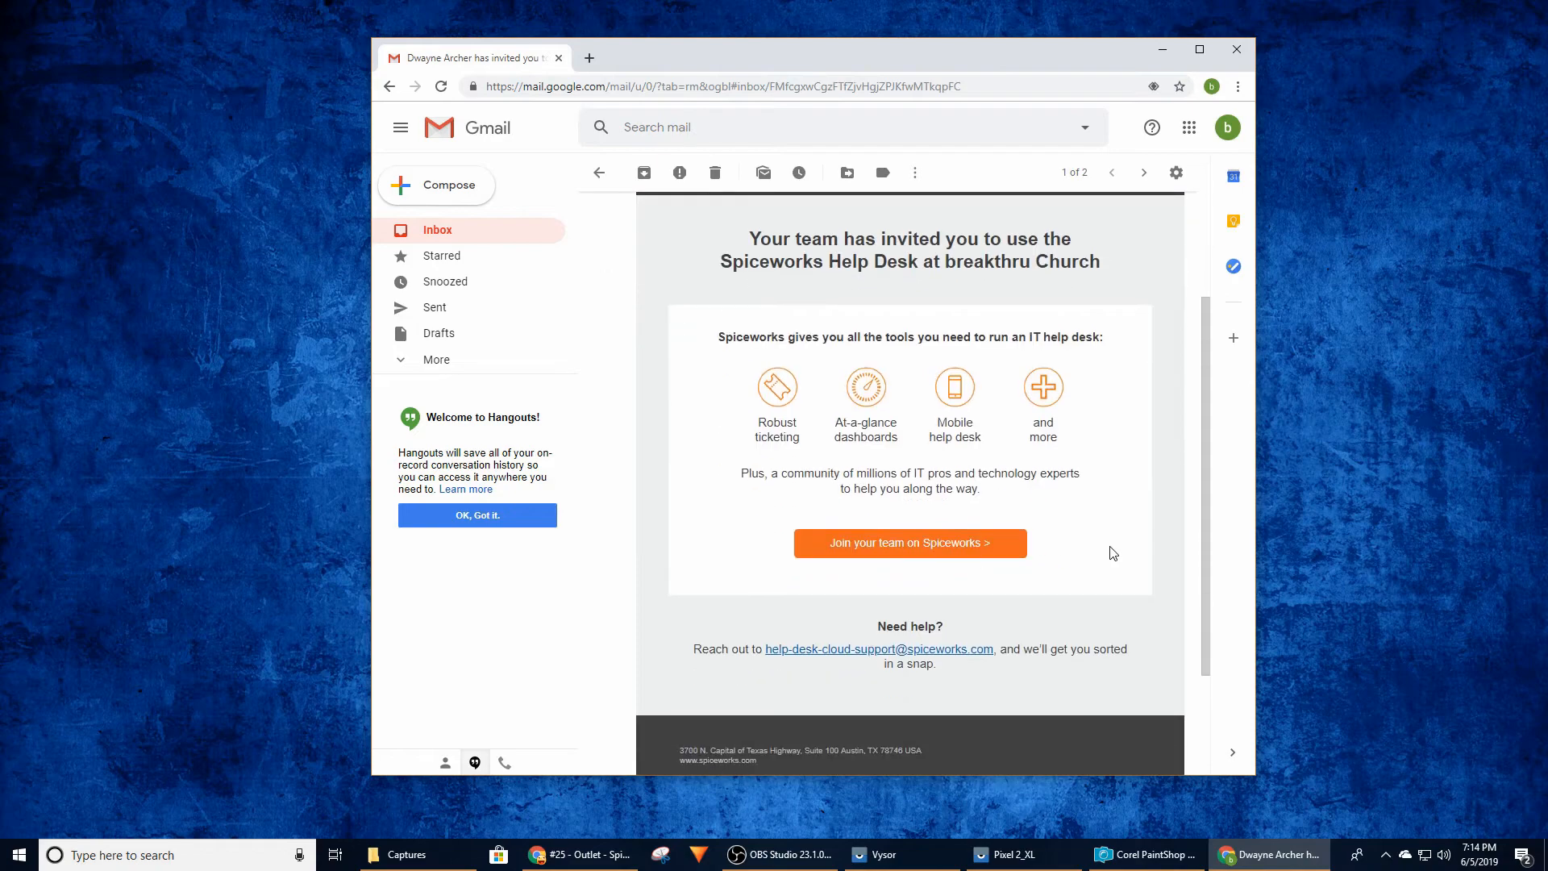
pyautogui.click(926, 553)
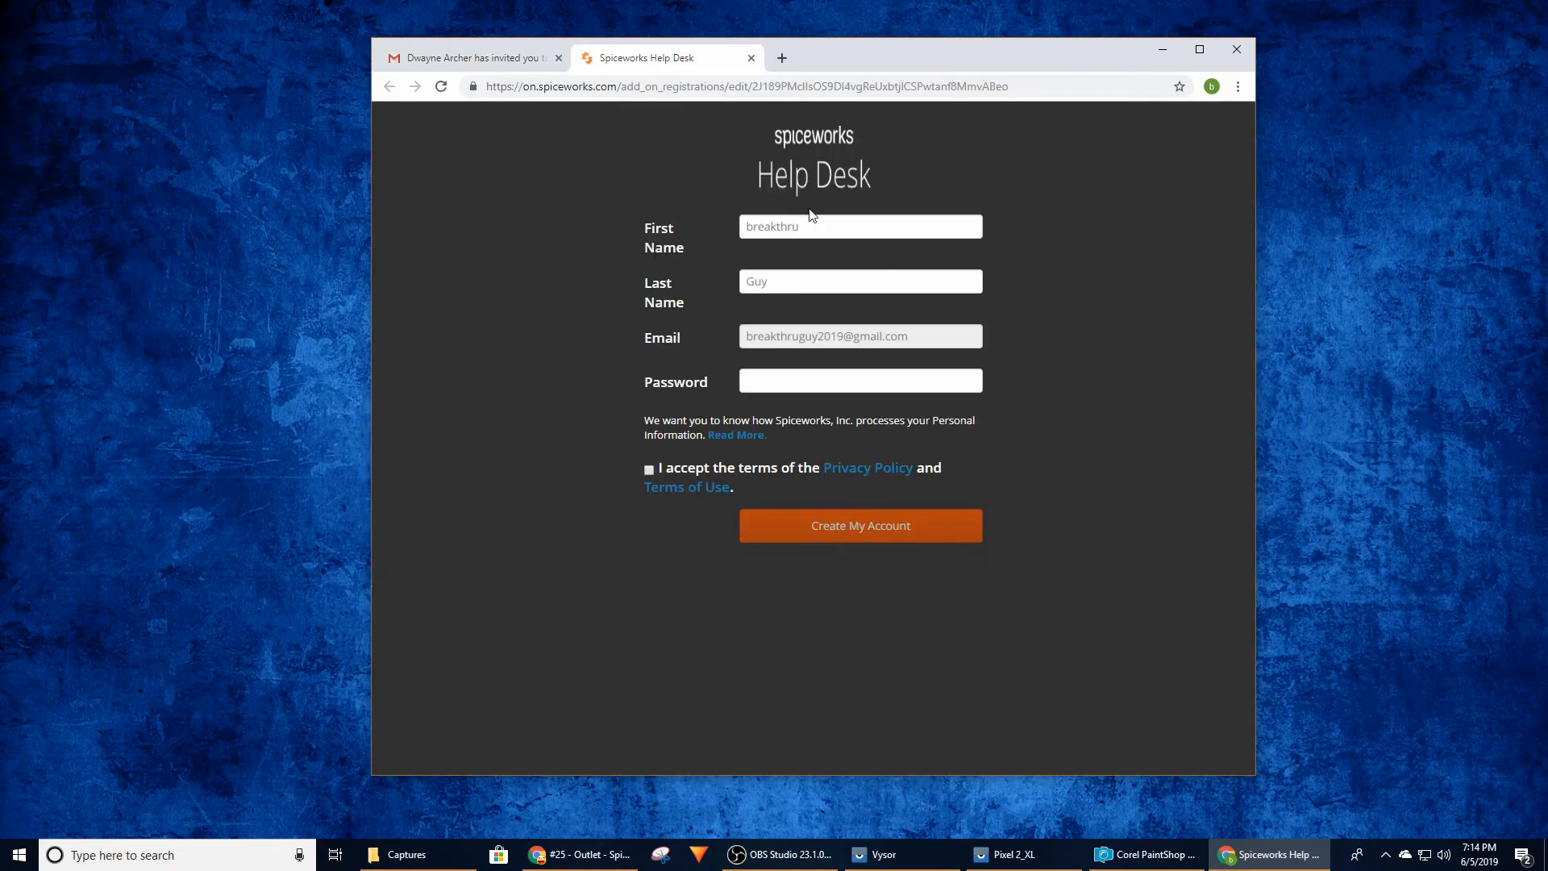
# Complete the tech's registration by entering the account password, accepting the terms, and submitting the form
pyautogui.click(800, 383)
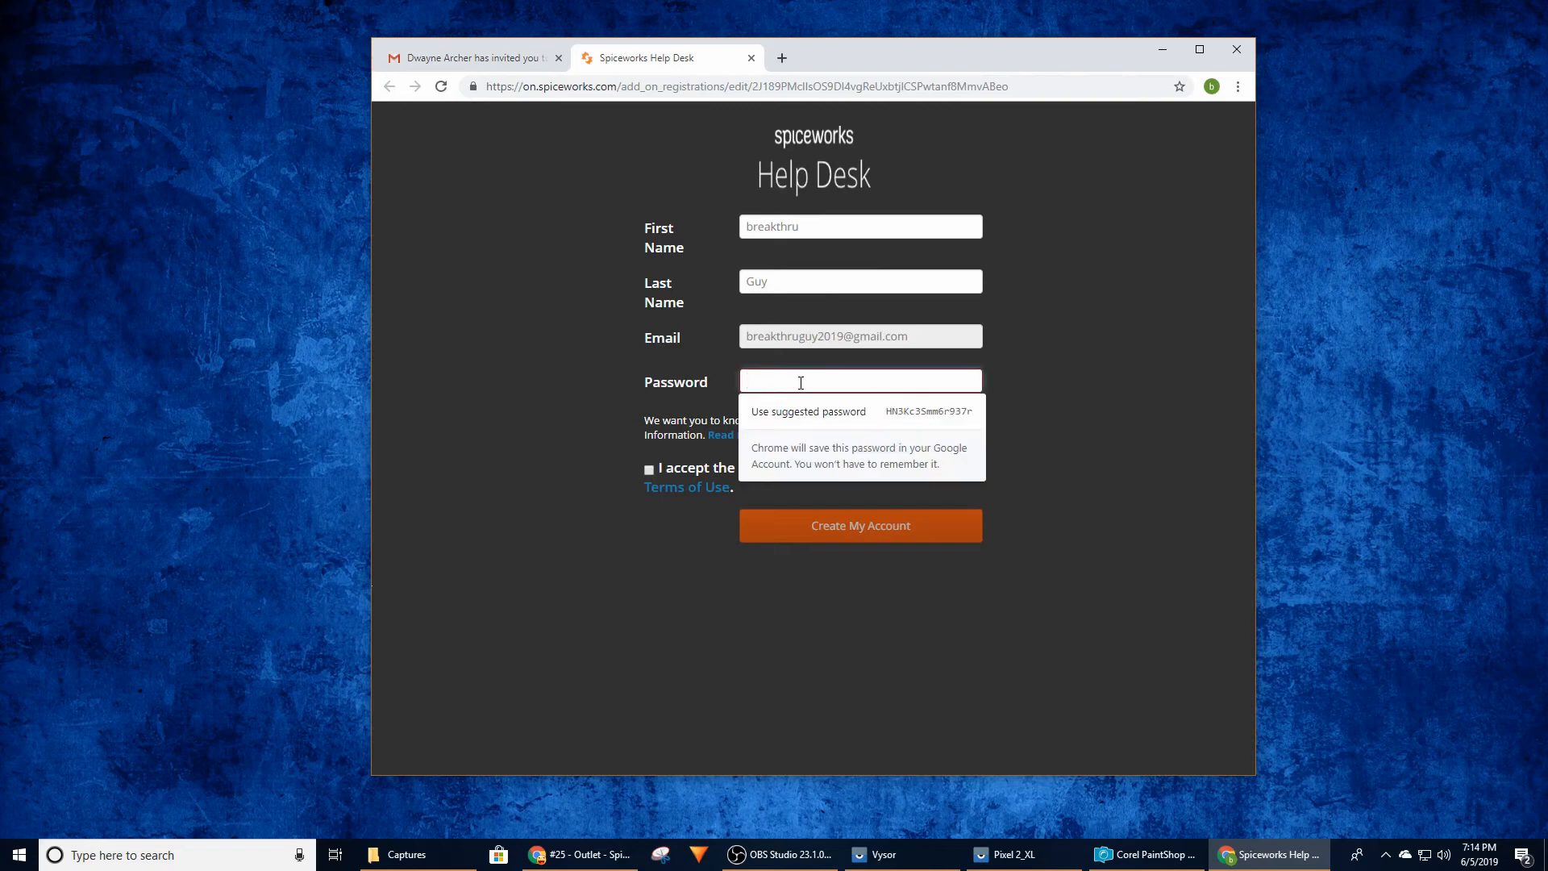
pyautogui.write('••••••')
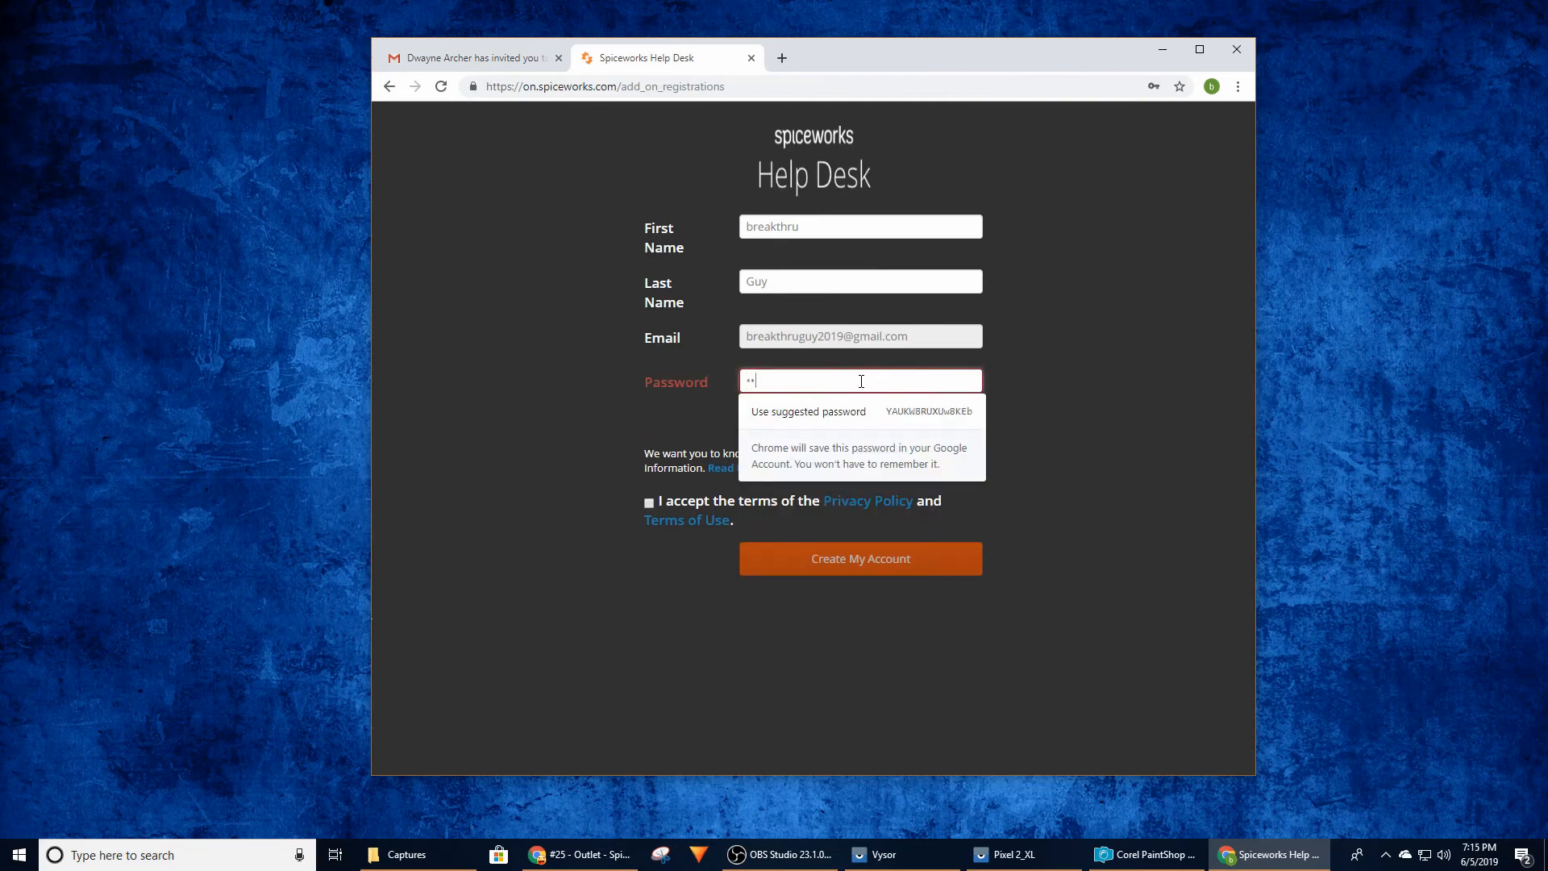
pyautogui.write('••')
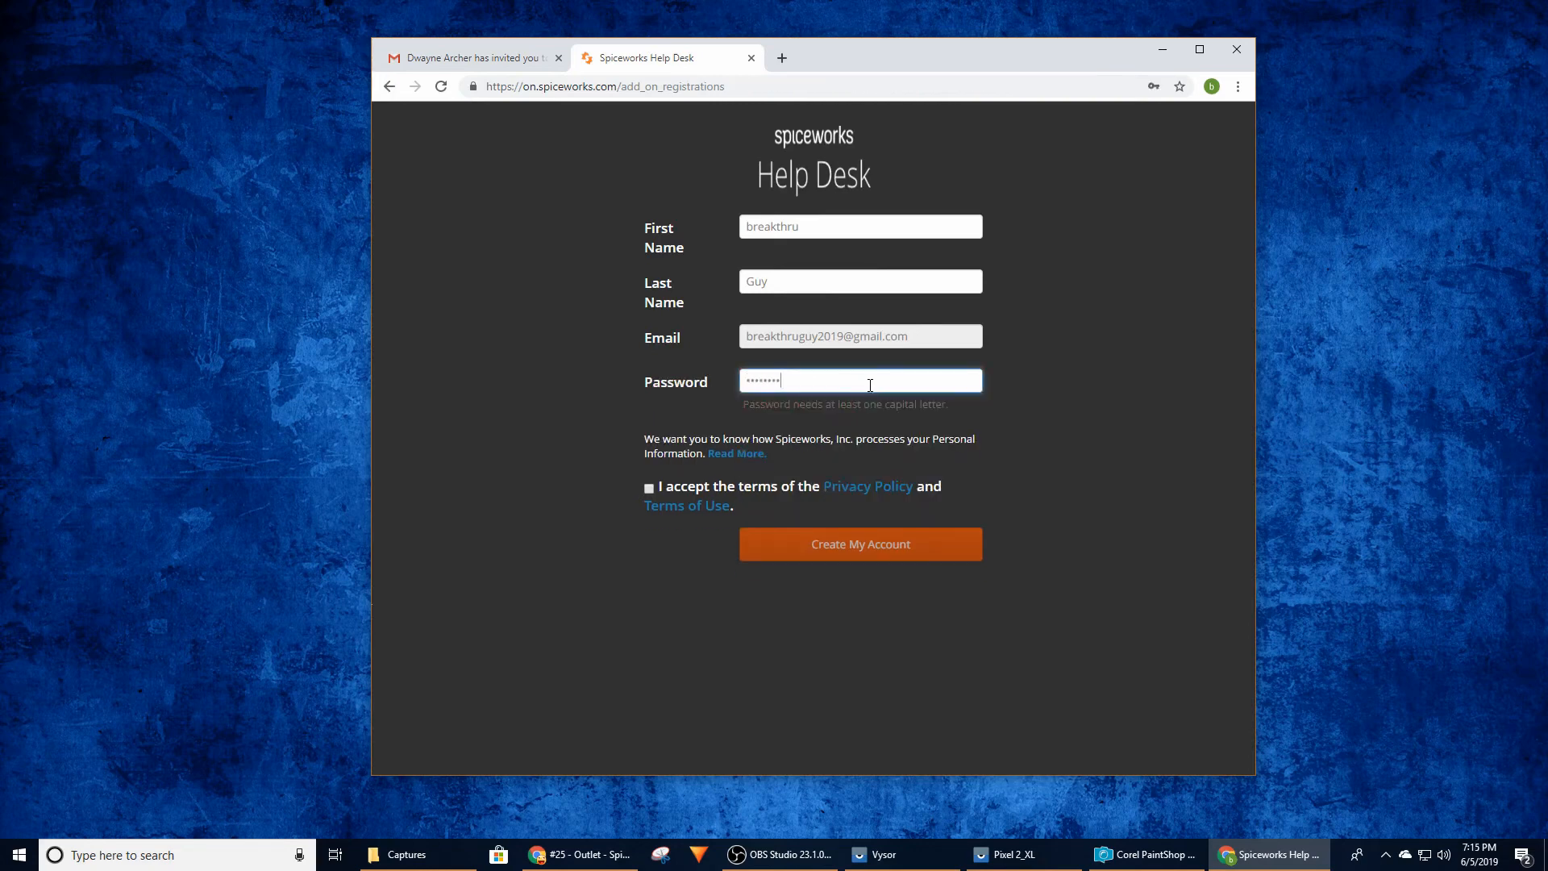
pyautogui.click(650, 489)
pyautogui.click(882, 551)
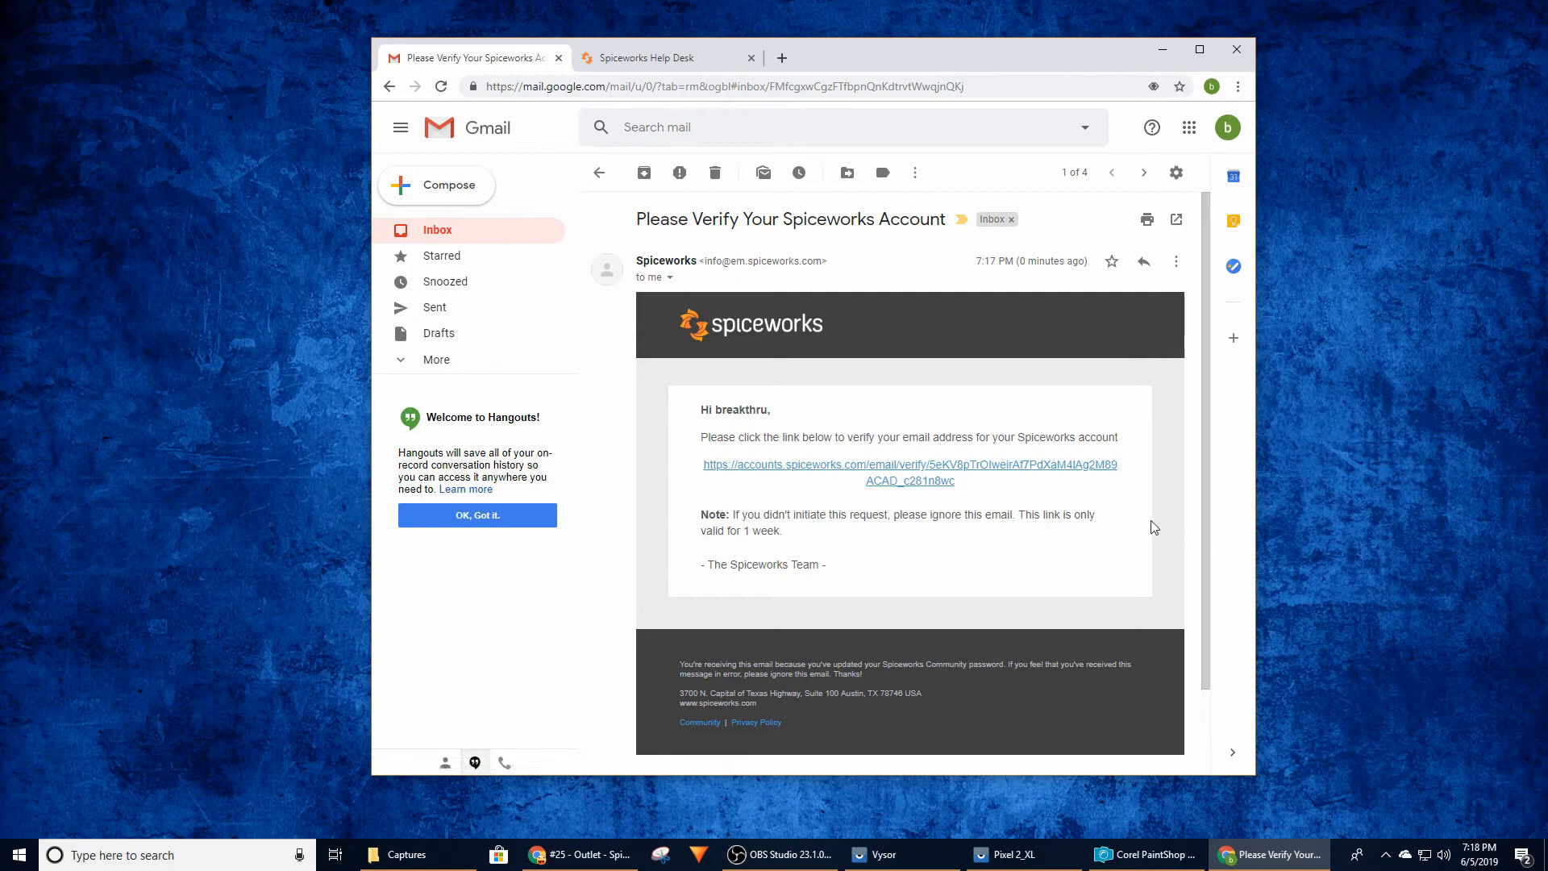
# Verify the tech's email address through the Spiceworks verification link, close the confirmation page and return to the Gmail inbox
pyautogui.click(981, 466)
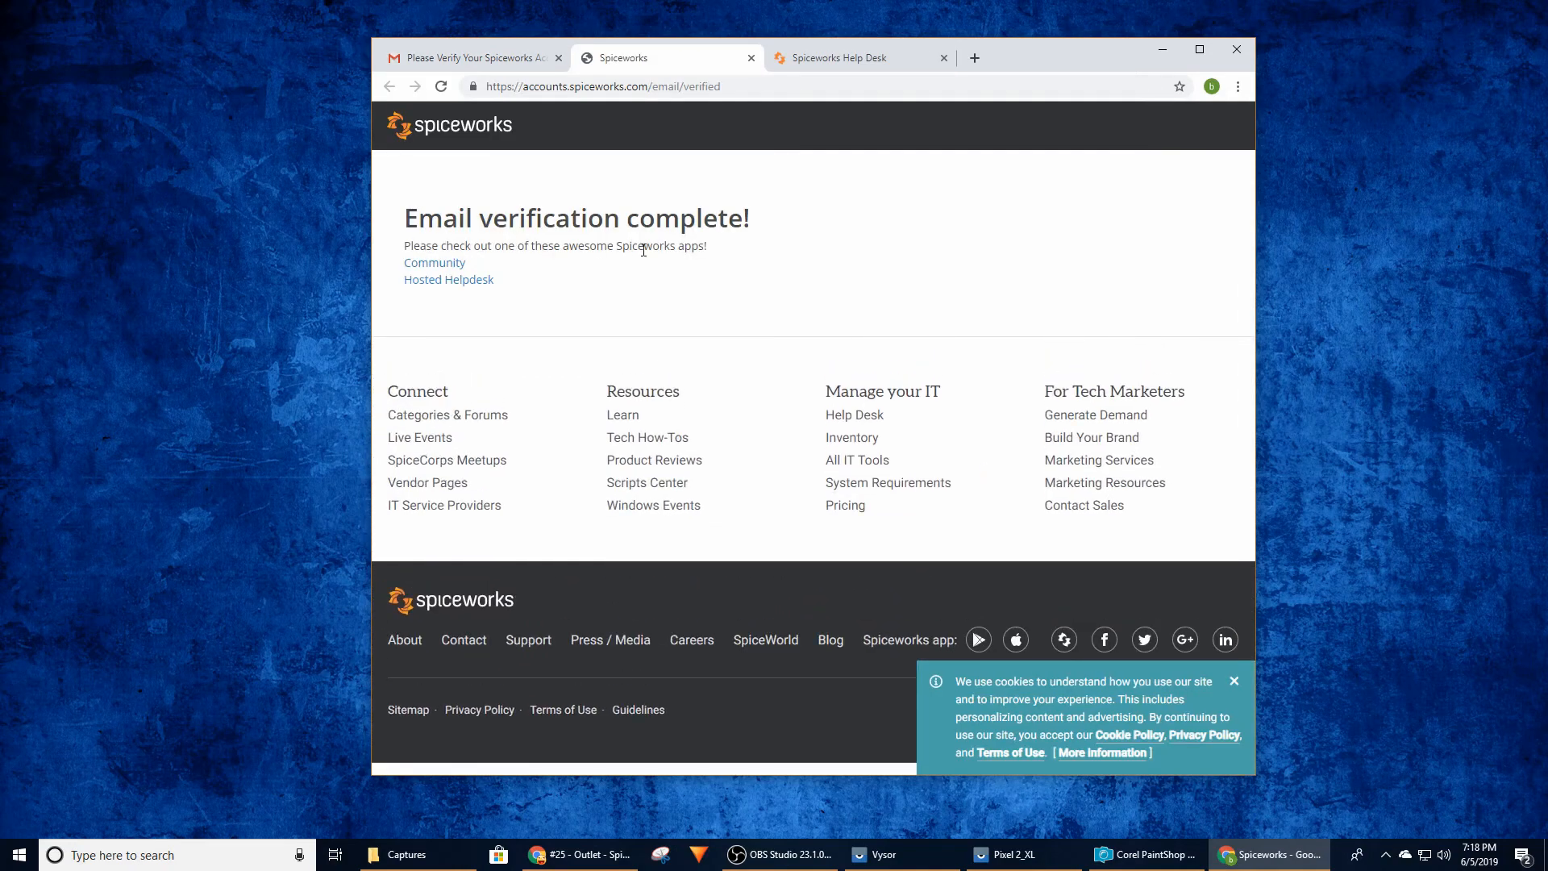
pyautogui.click(751, 57)
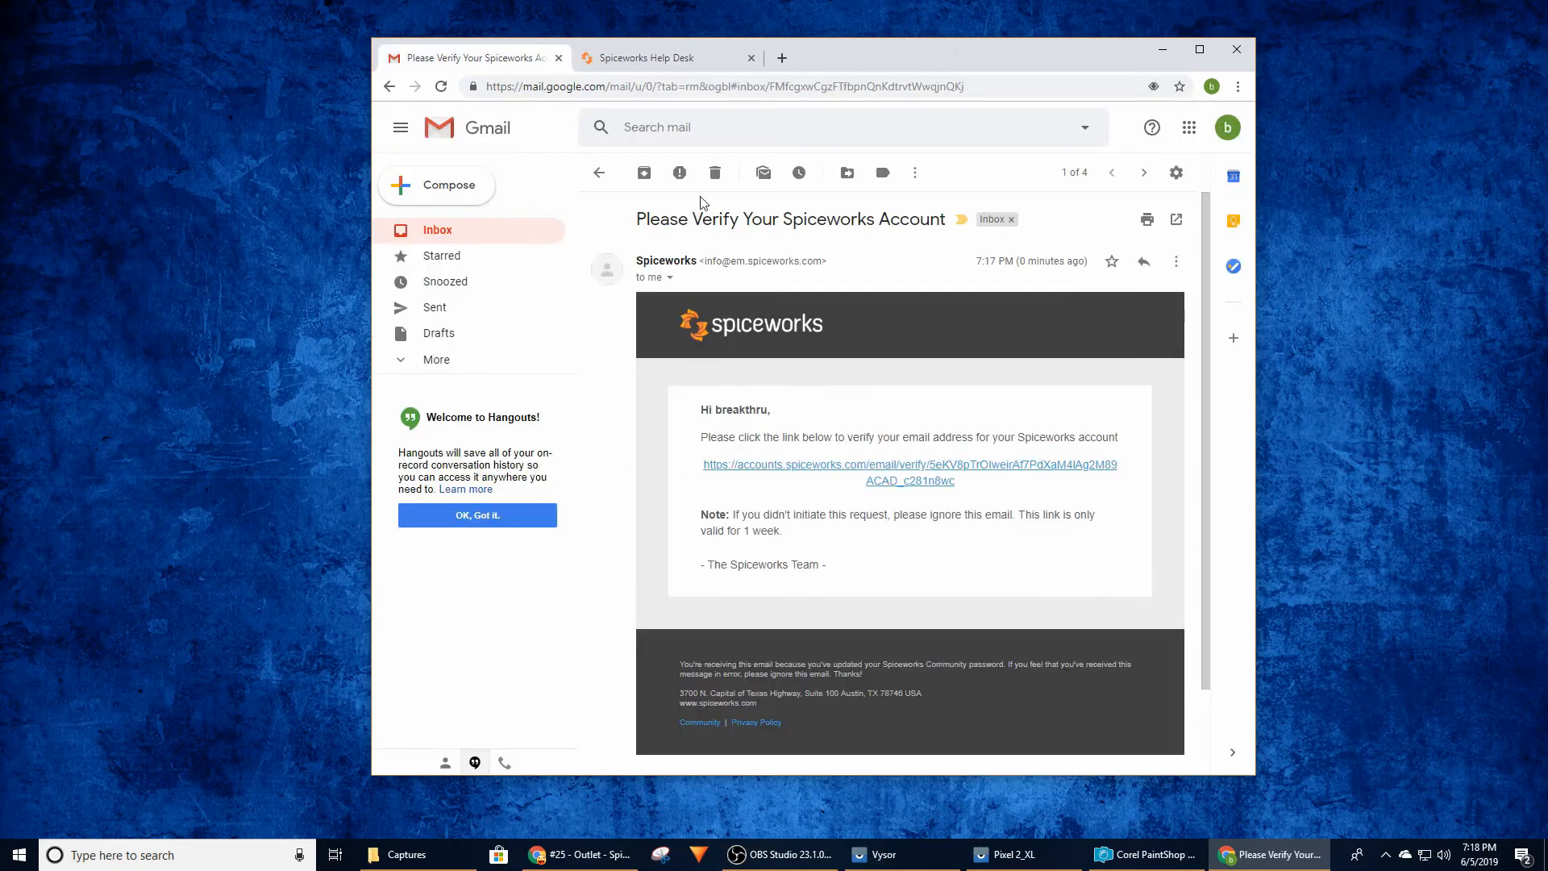
pyautogui.click(439, 233)
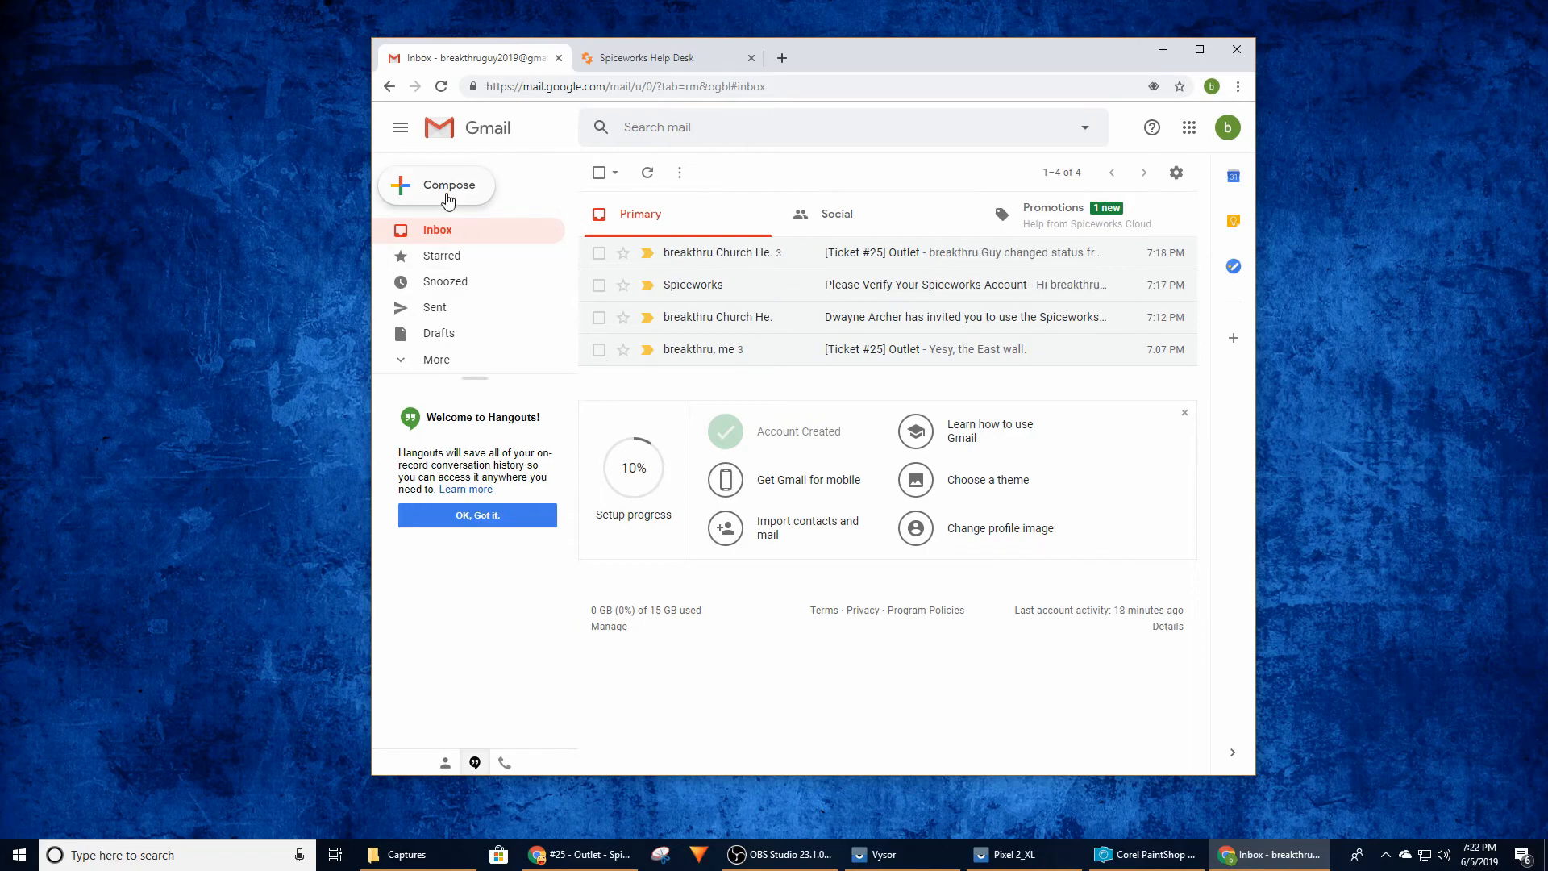
# Compose an email to breakthru Church Help Desk with subject "Announcement" and message "A cool announcement about skydiving party."
pyautogui.click(442, 187)
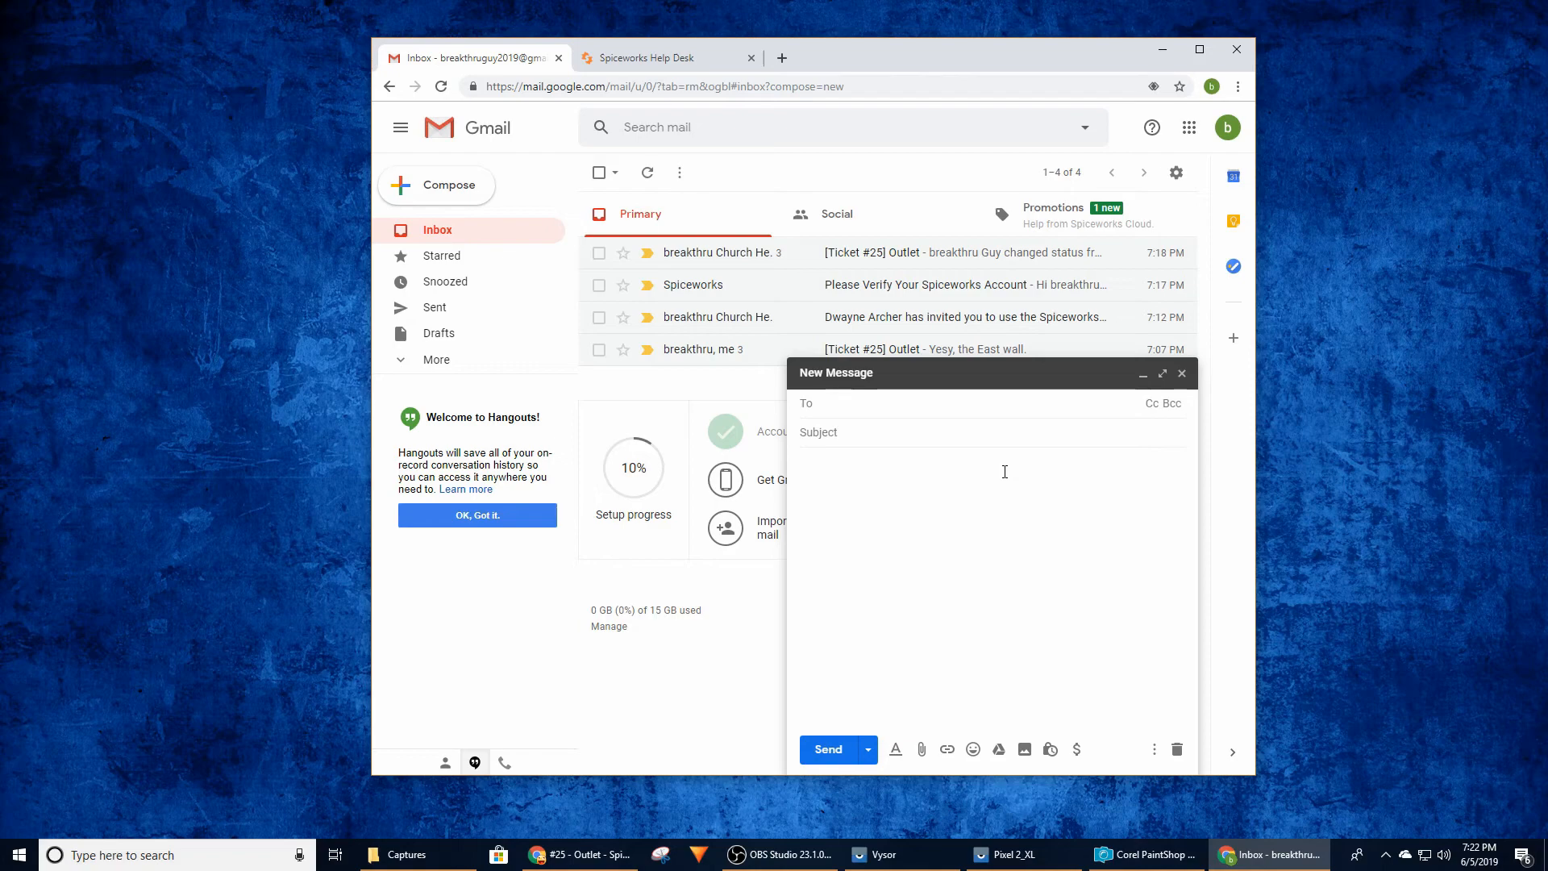
pyautogui.write('he')
pyautogui.click(971, 449)
pyautogui.click(865, 439)
pyautogui.write('Announcement')
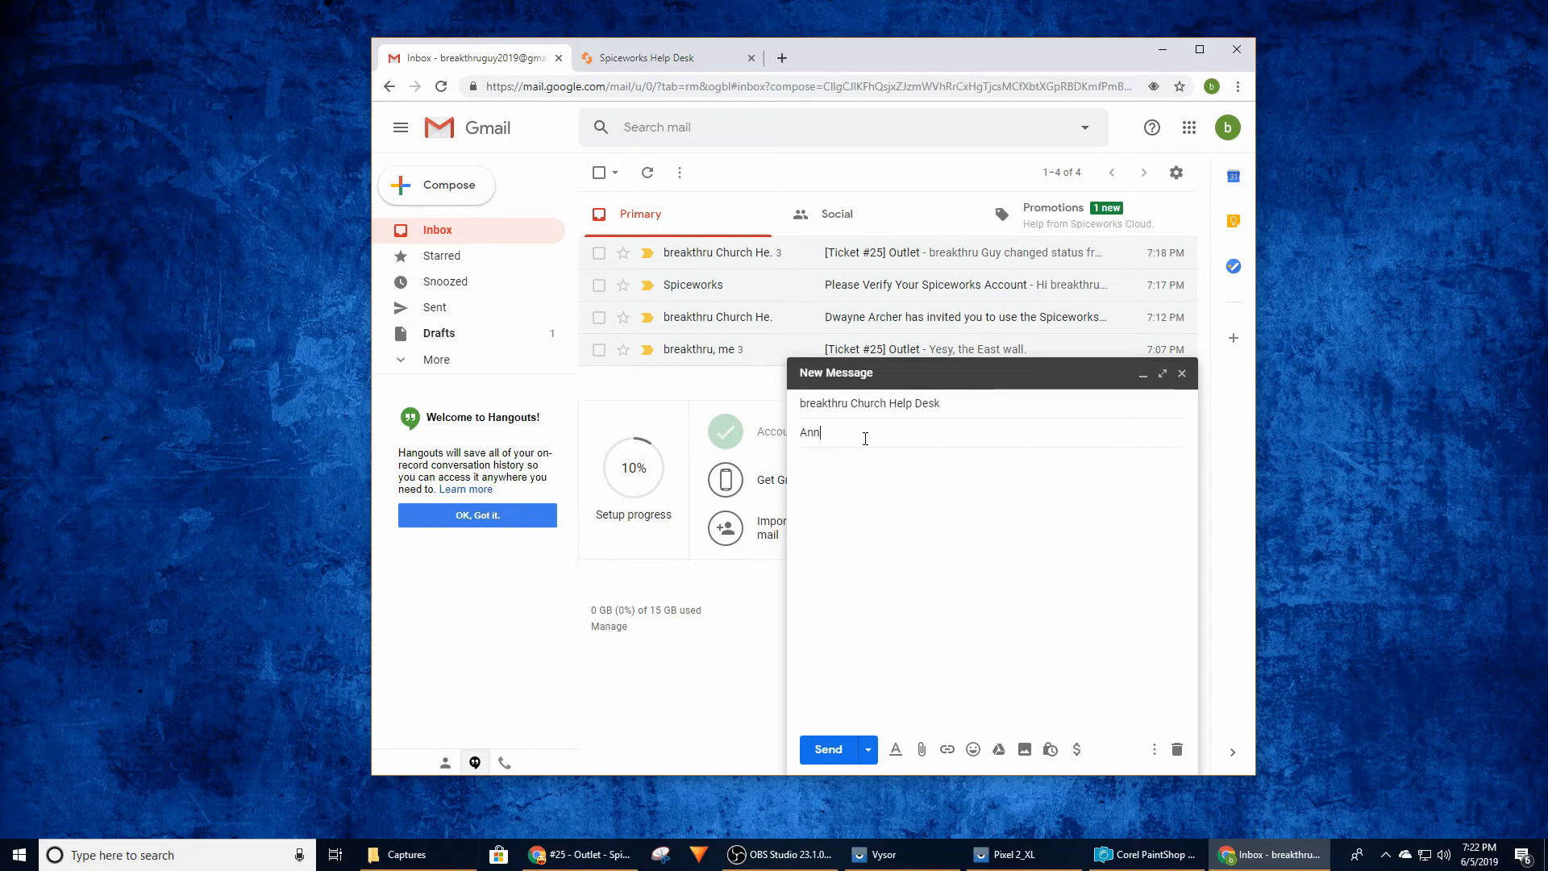
pyautogui.click(883, 471)
pyautogui.write('A co')
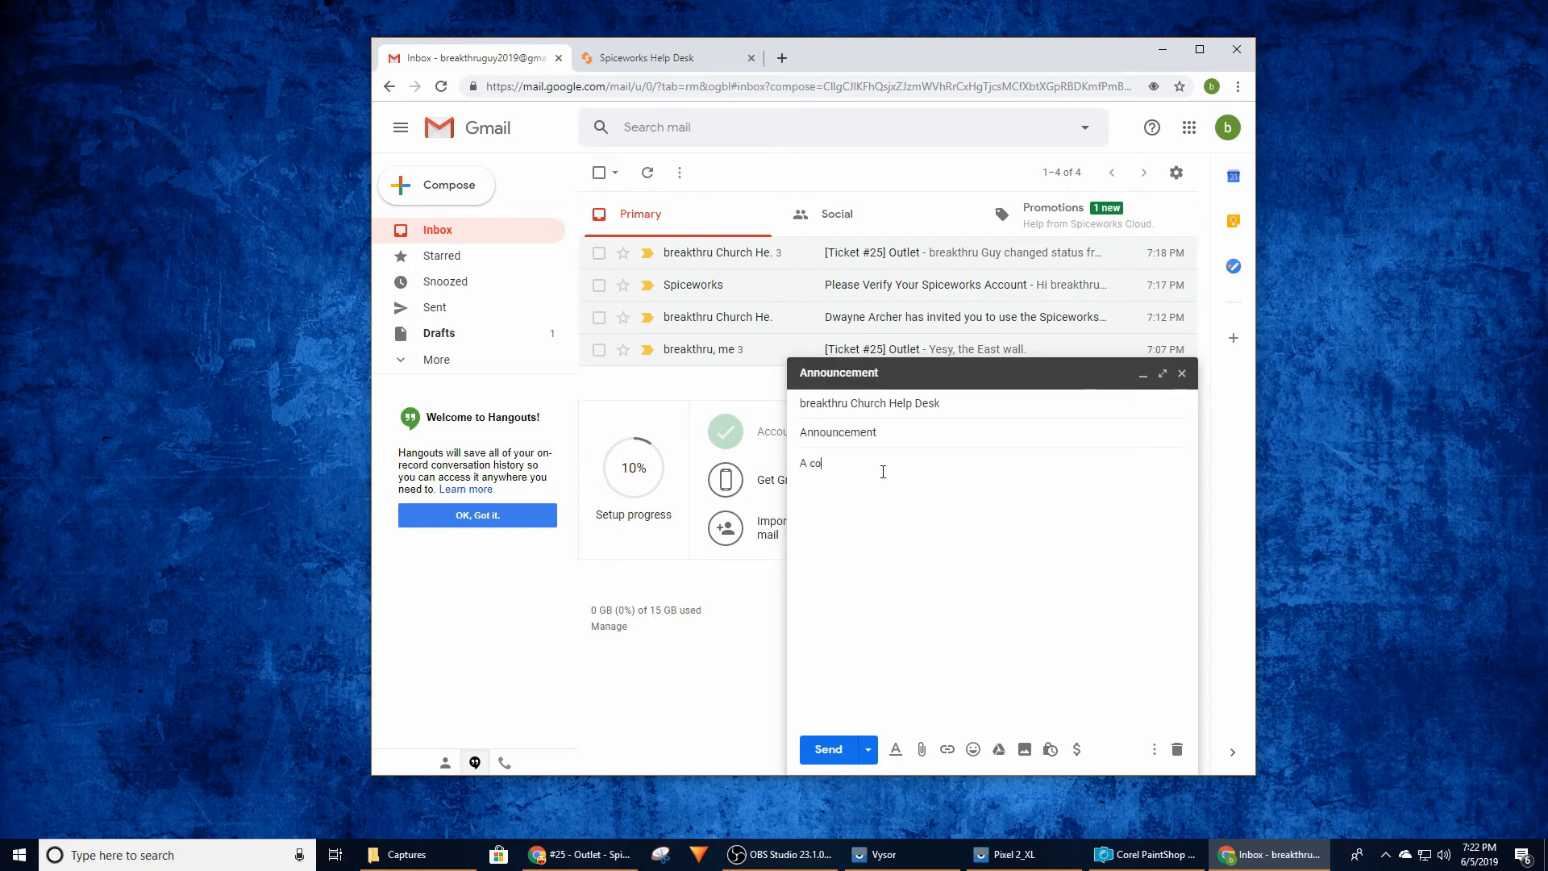
pyautogui.write('ol announcement about')
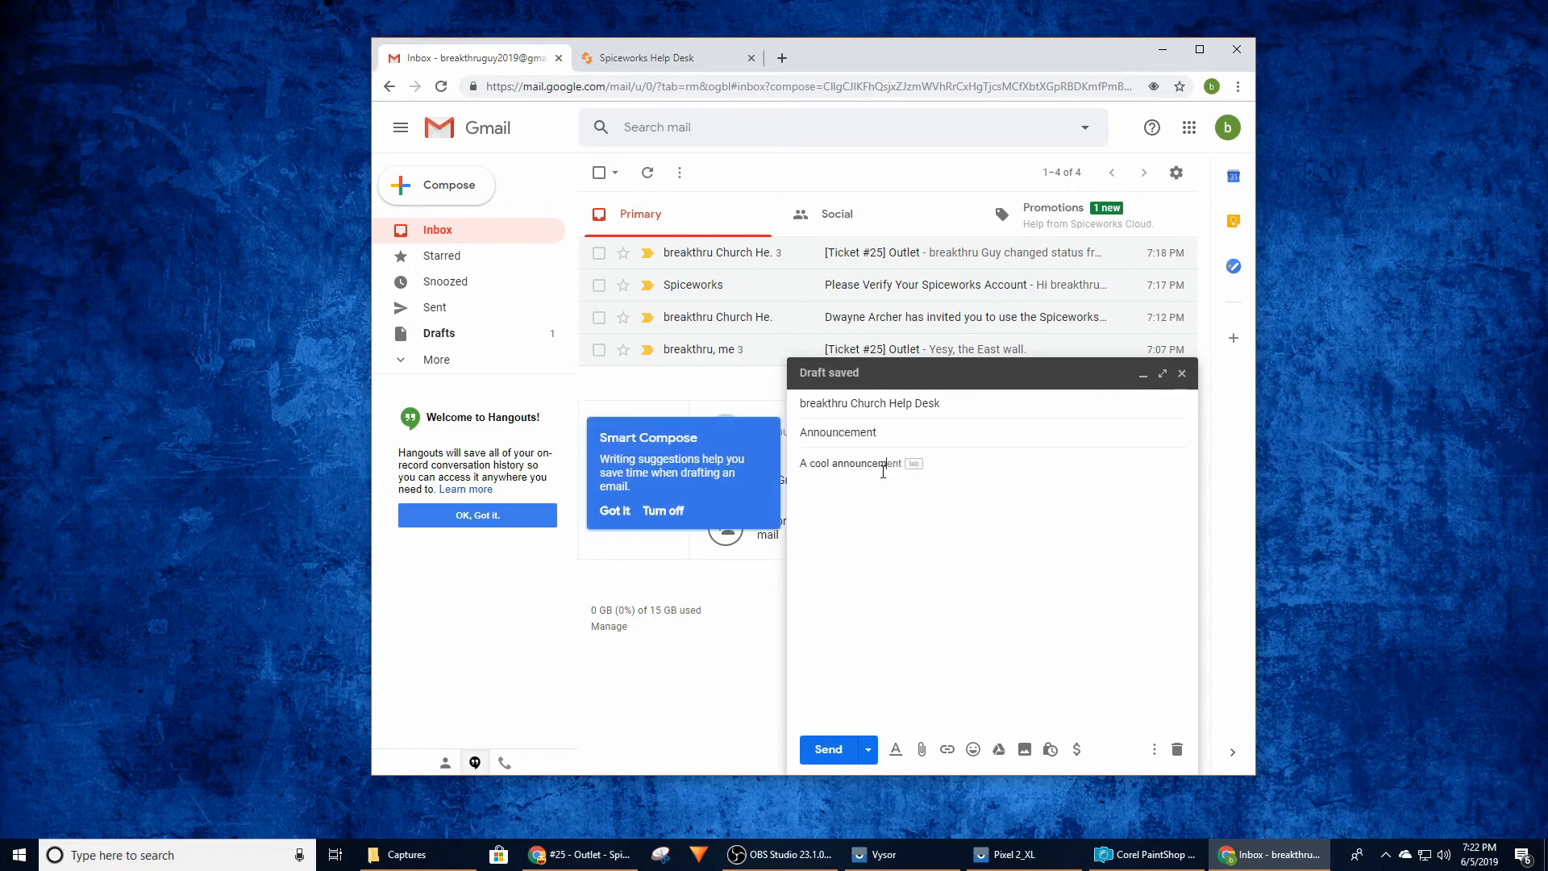
pyautogui.write(' skydiving party')
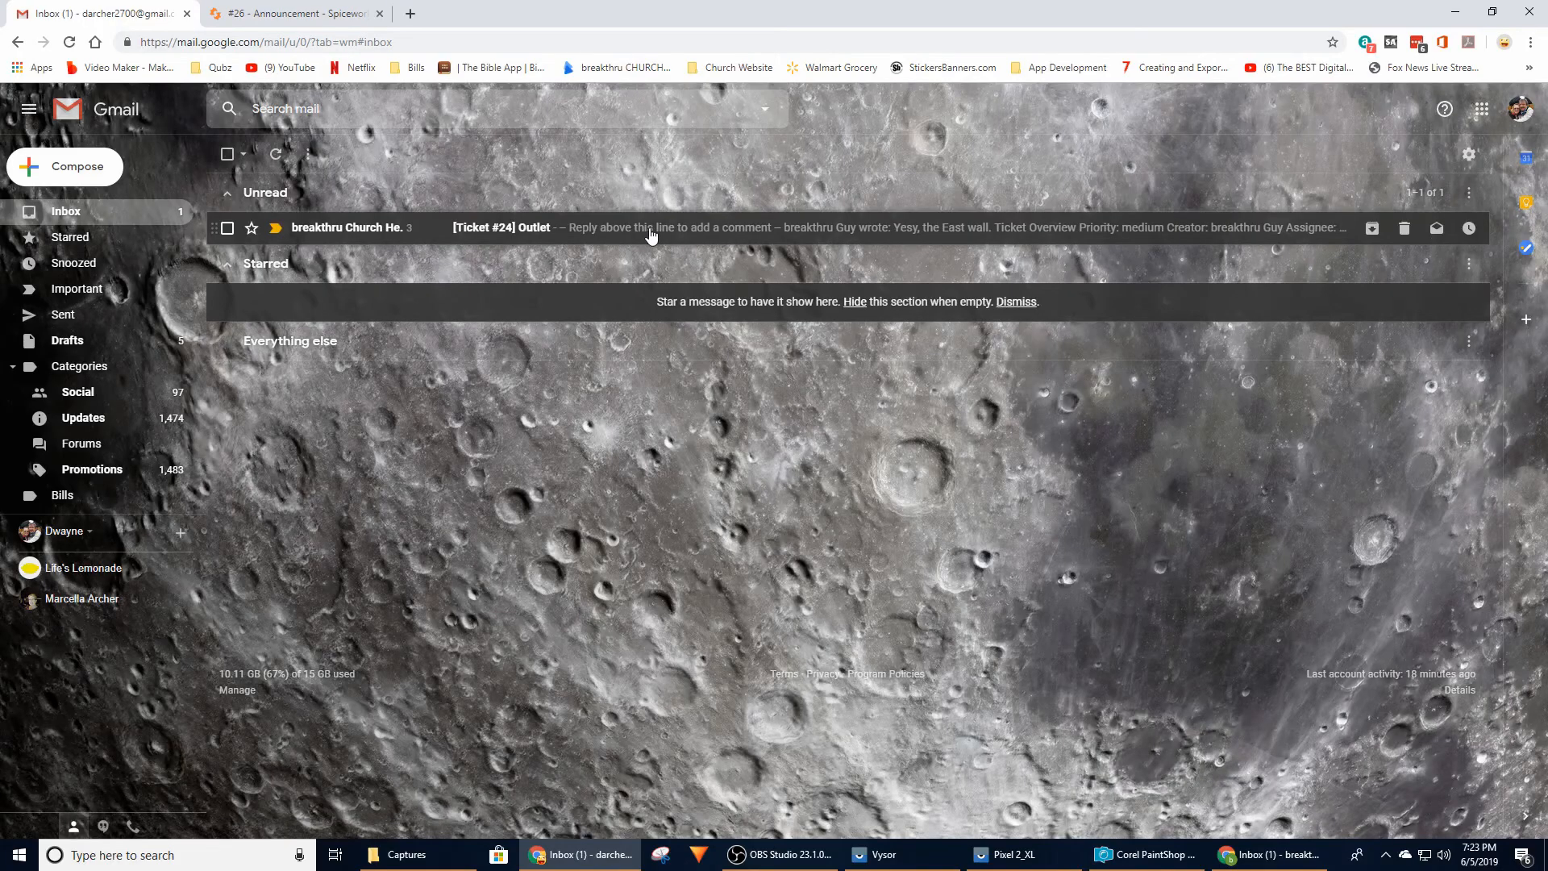
# Check the Outlet ticket's email thread in the administrator's Gmail and return to the Spiceworks ticket page
pyautogui.click(652, 235)
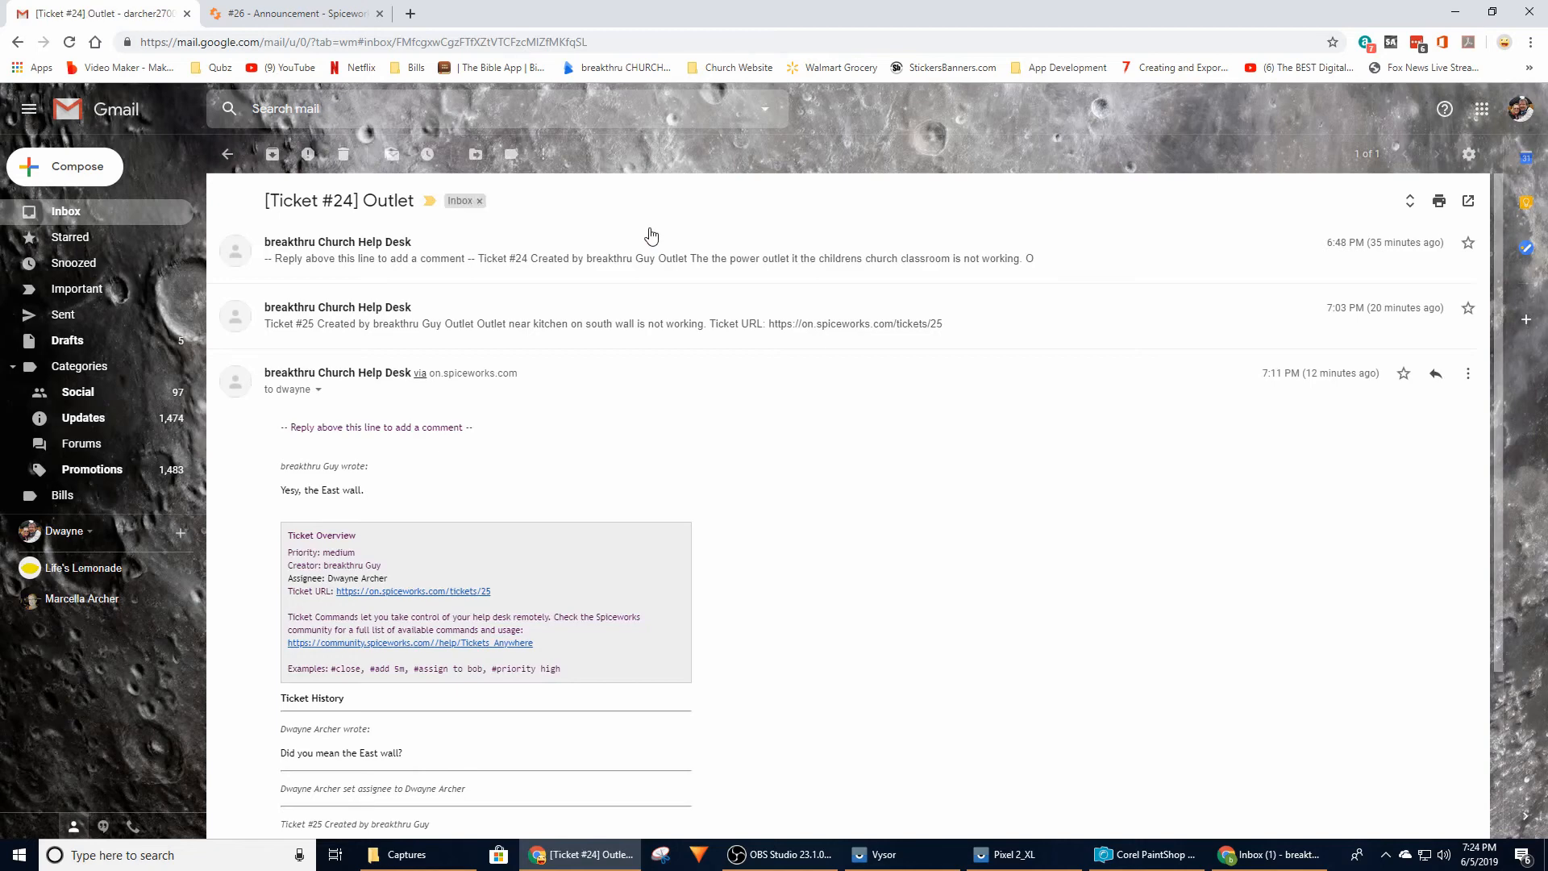
pyautogui.hotkey('ctrl', 'Tab')
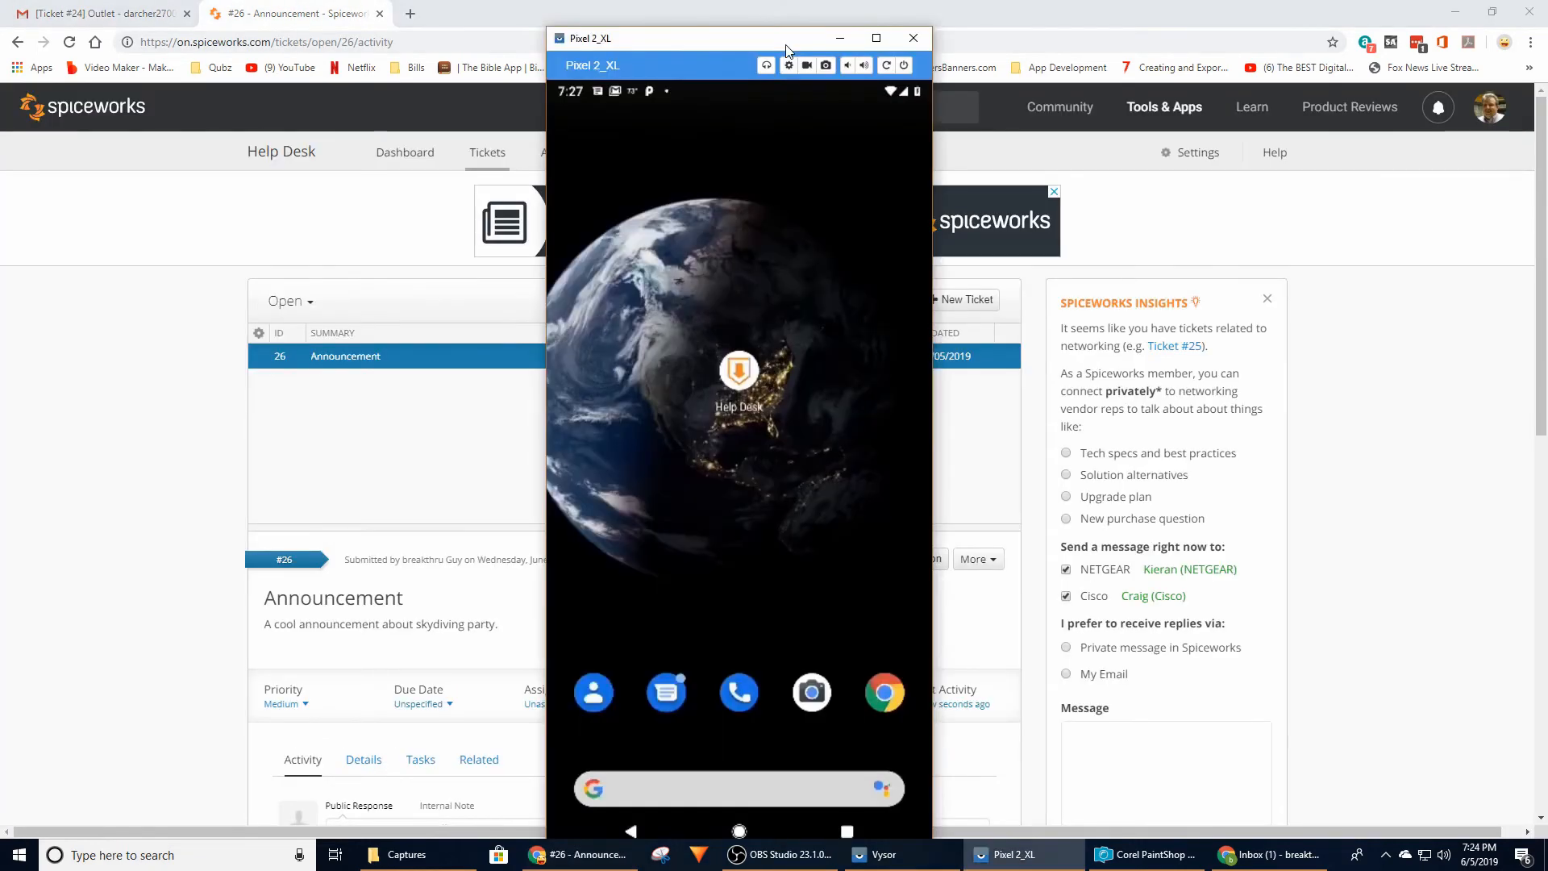
# Open the Announcement ticket in the Help Desk app on the mirrored Pixel phone
pyautogui.click(753, 374)
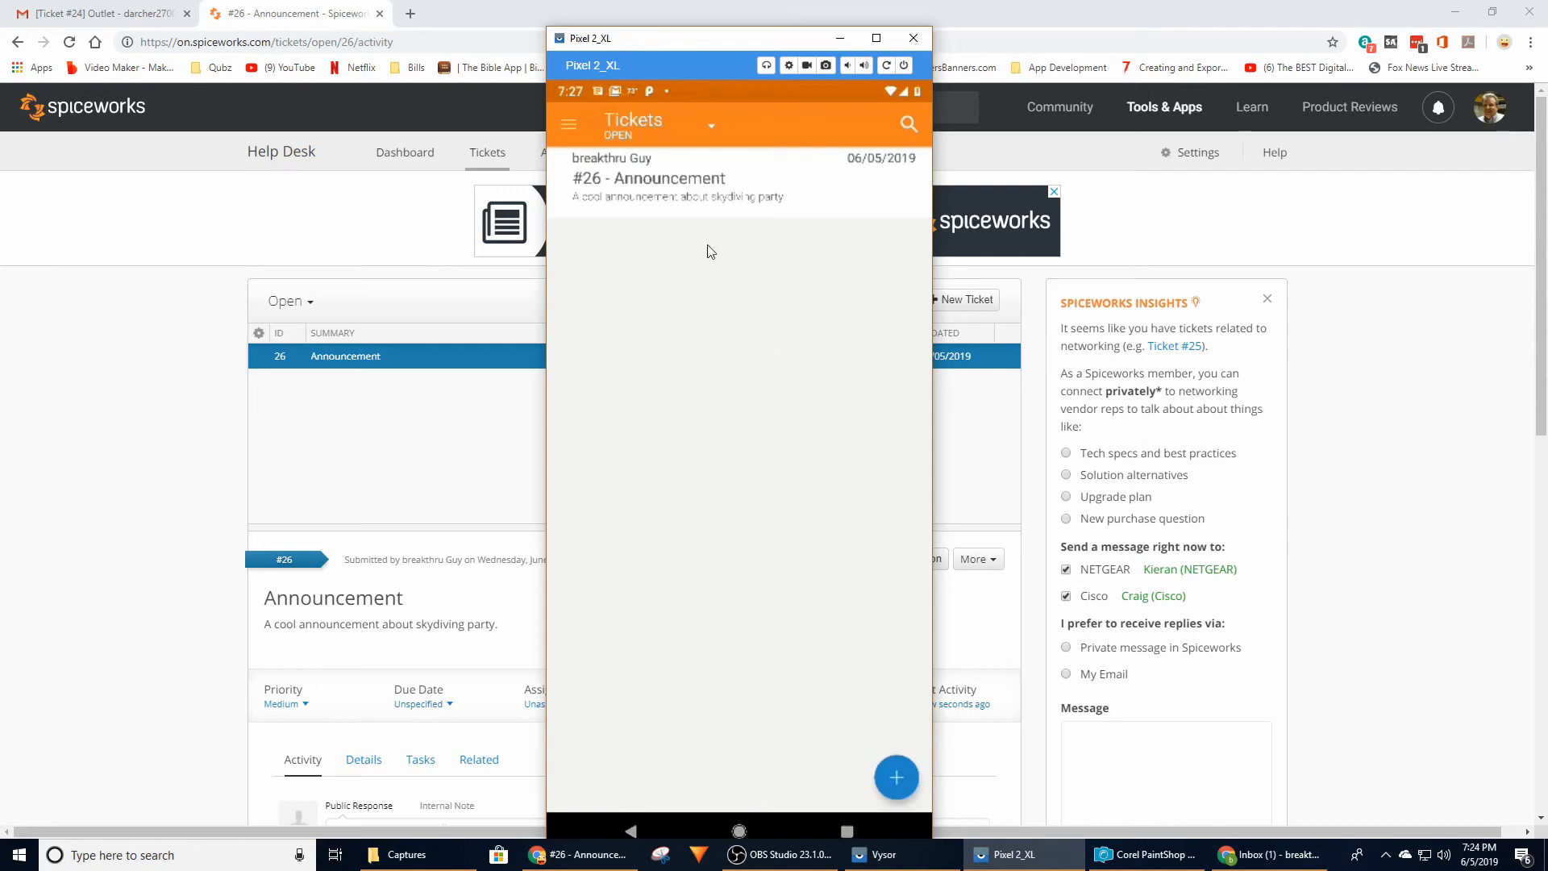
pyautogui.click(677, 195)
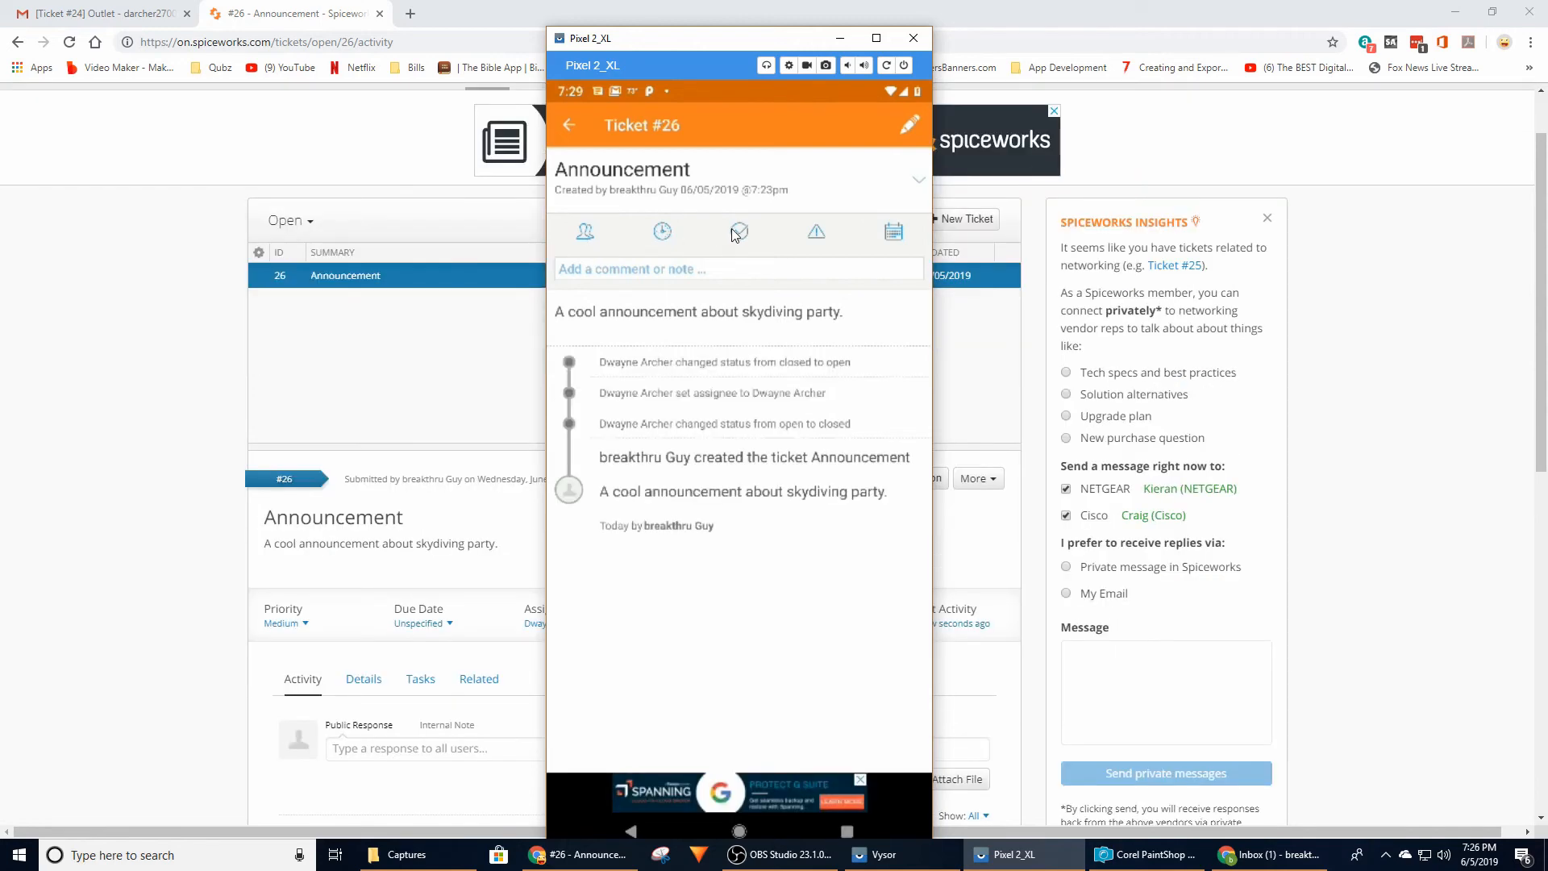
# View the Announcement ticket's priority options and set its due date to June 5, 2019
pyautogui.click(817, 230)
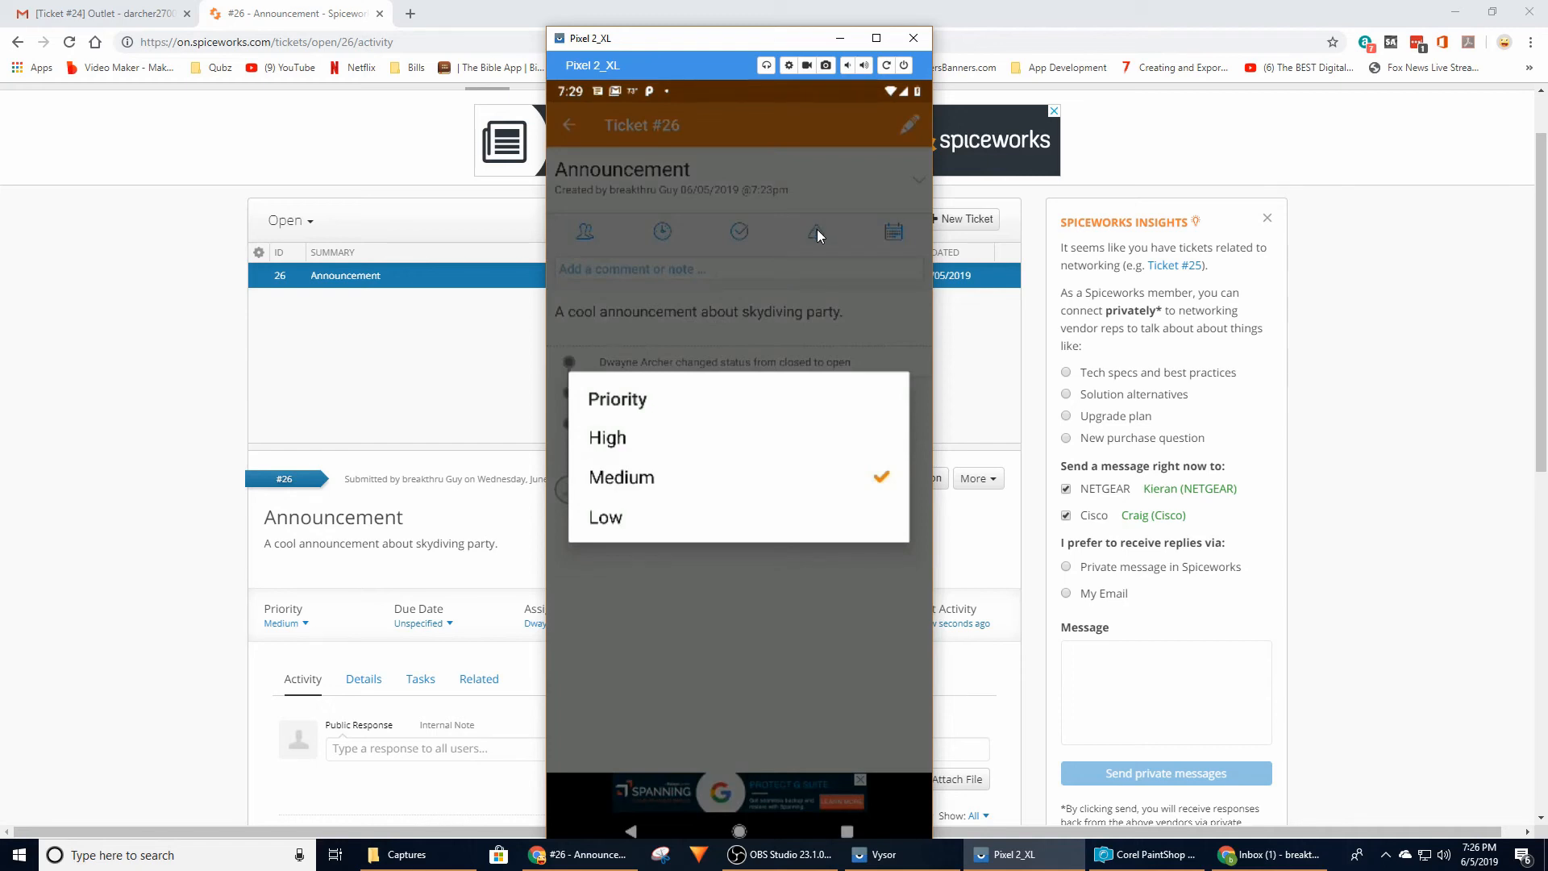
pyautogui.click(817, 229)
pyautogui.click(899, 238)
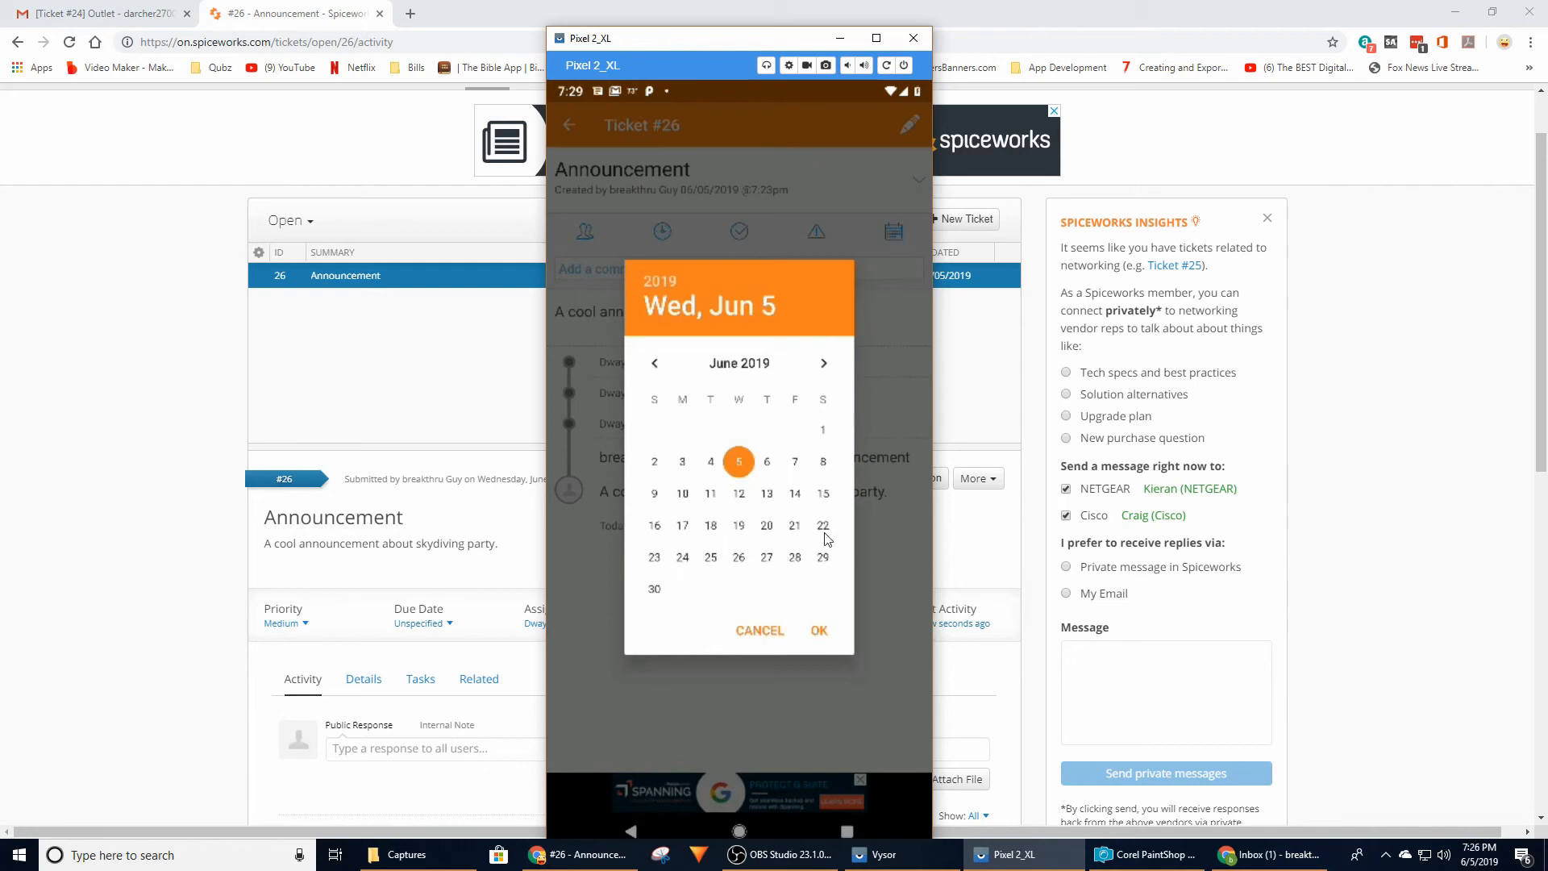
pyautogui.click(819, 630)
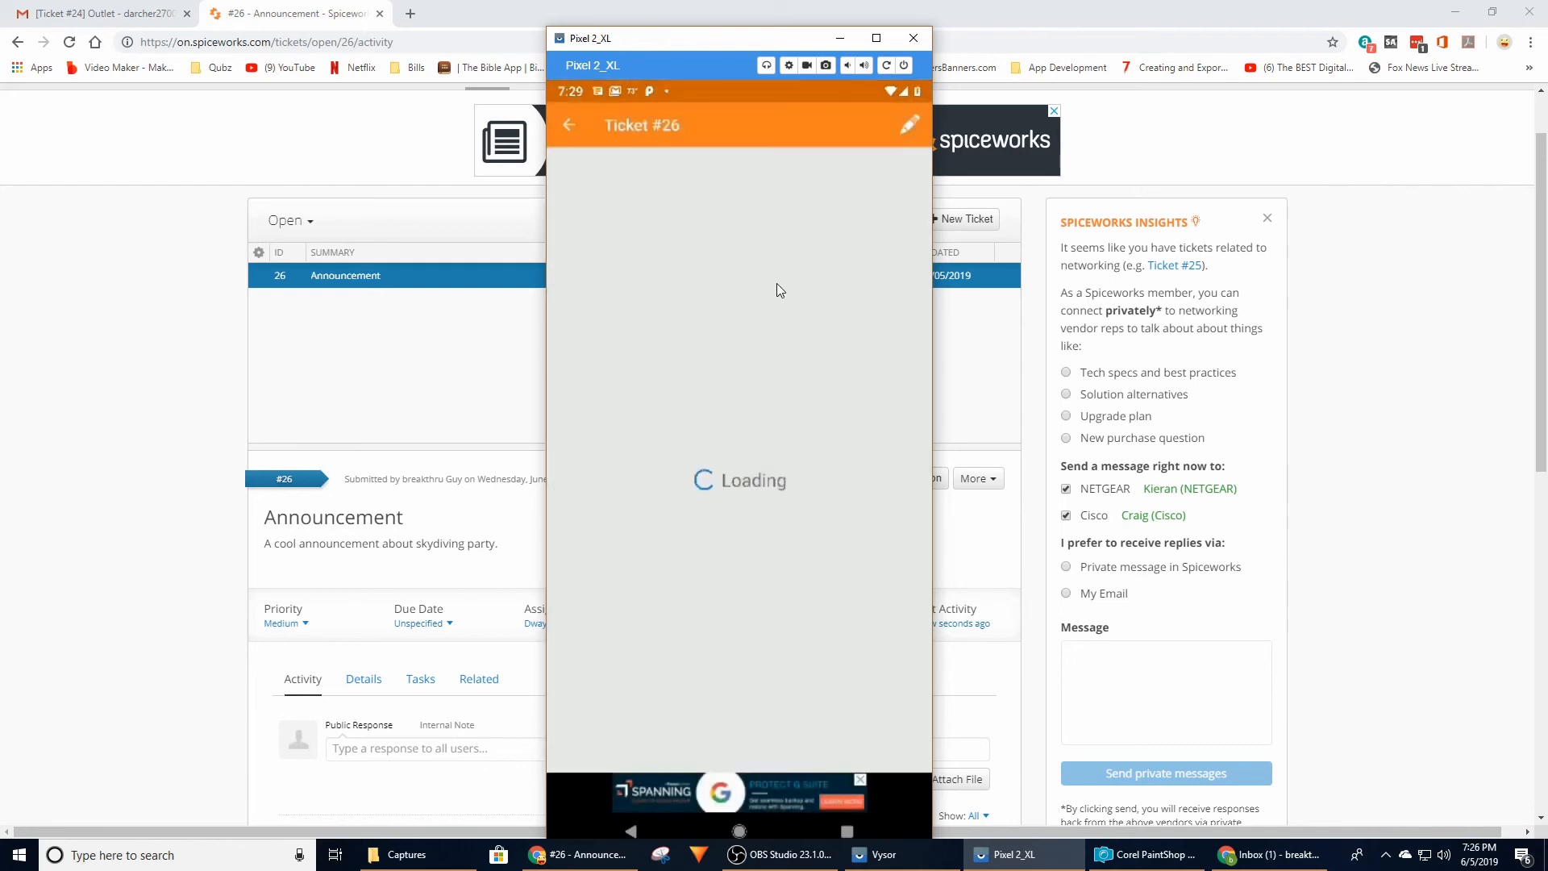
# Add the public response "Ok, it is done." to the Announcement ticket and save it with the ticket set to close
pyautogui.click(698, 270)
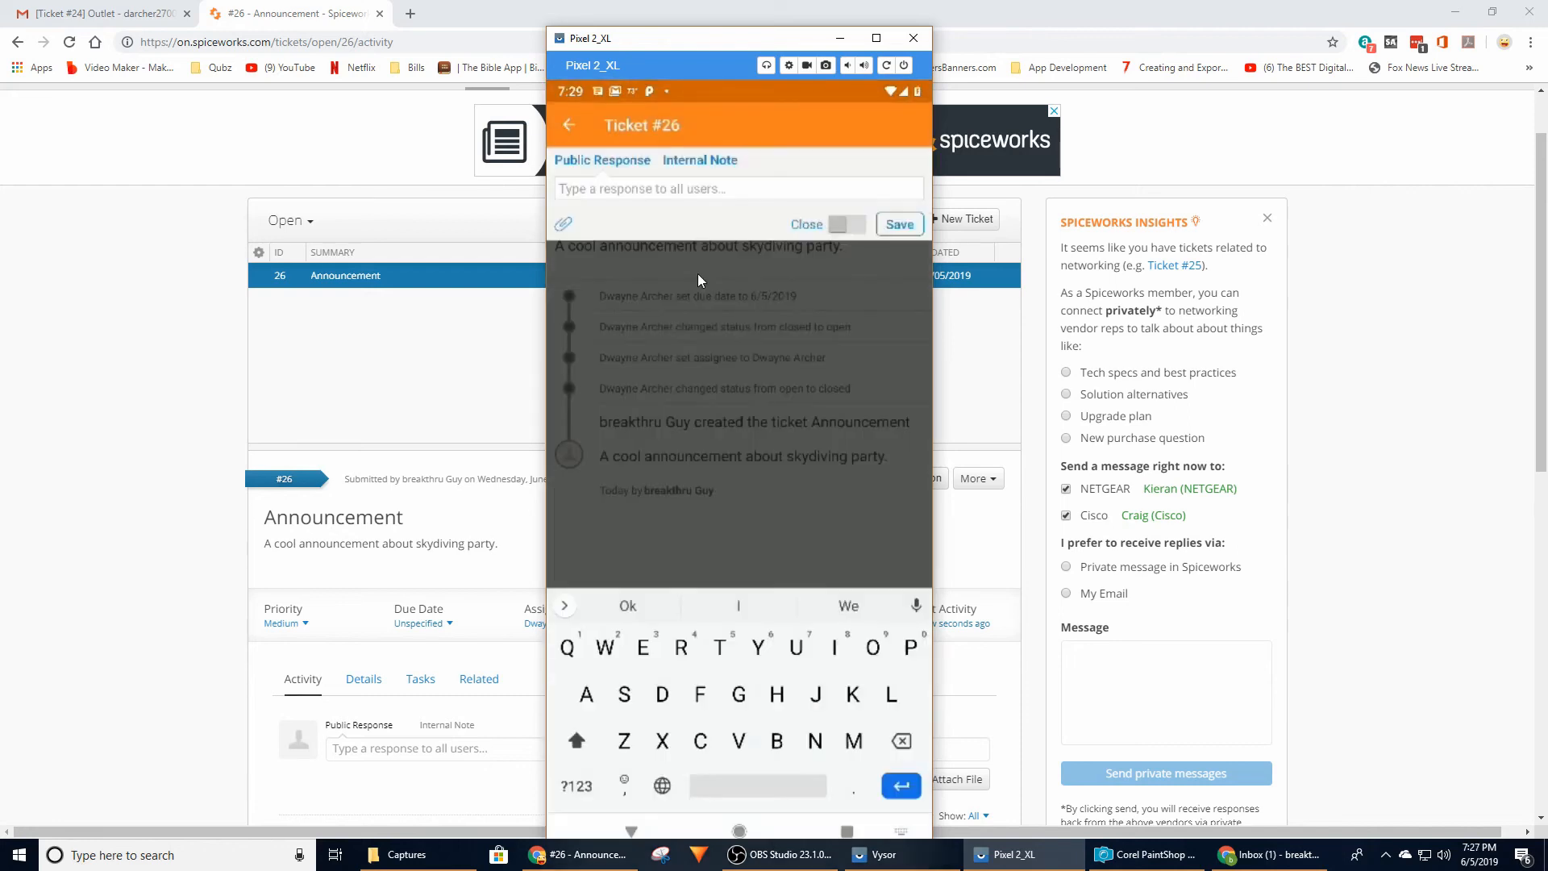
pyautogui.write('Ok, it is done')
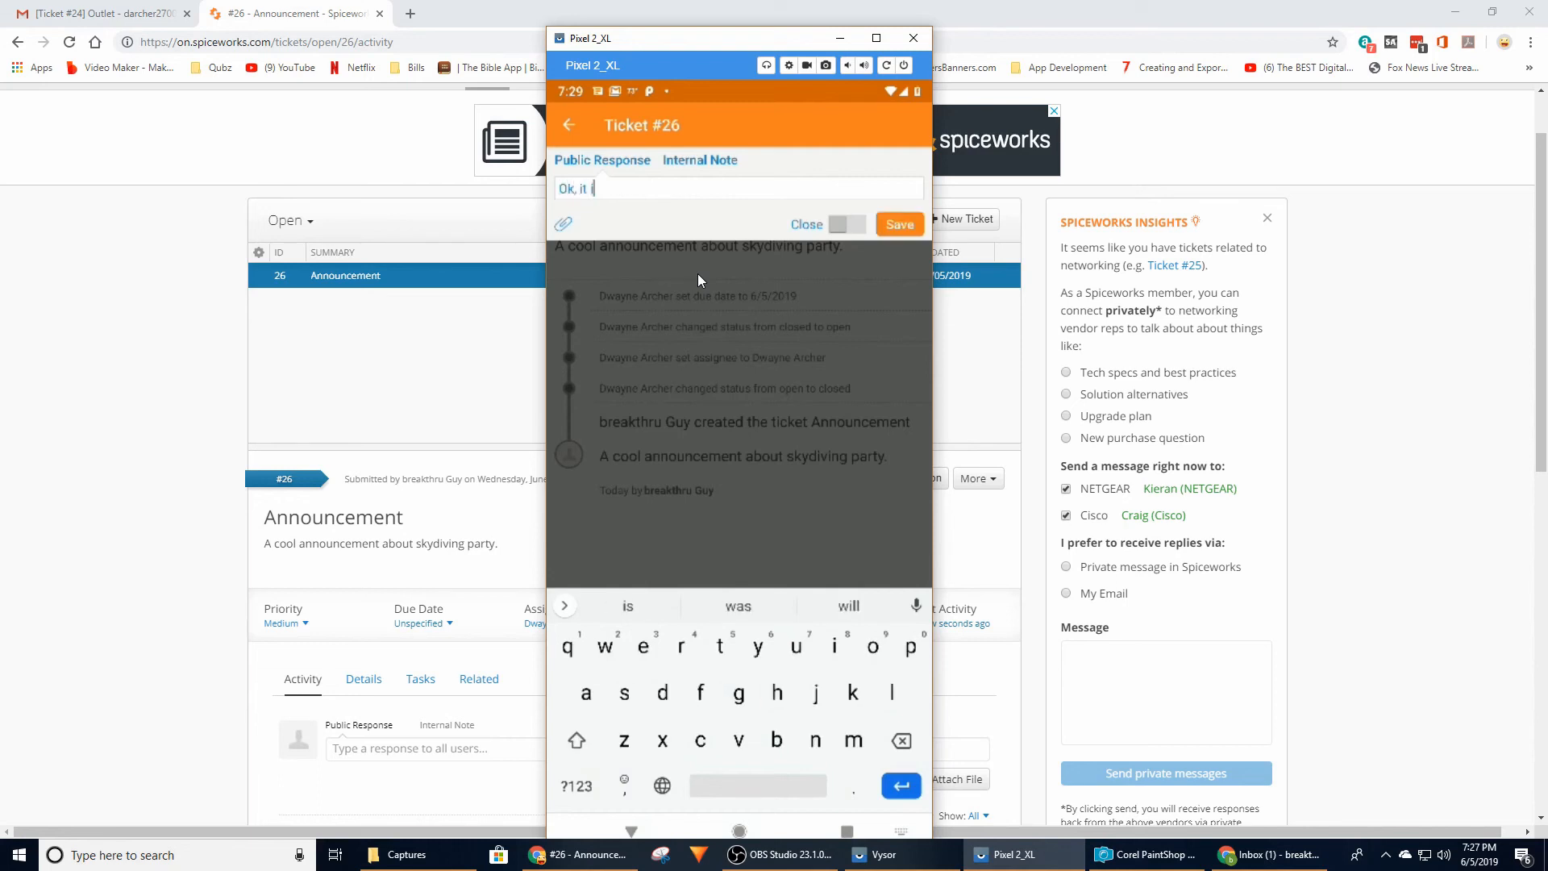
pyautogui.write('.')
pyautogui.click(838, 228)
pyautogui.click(900, 225)
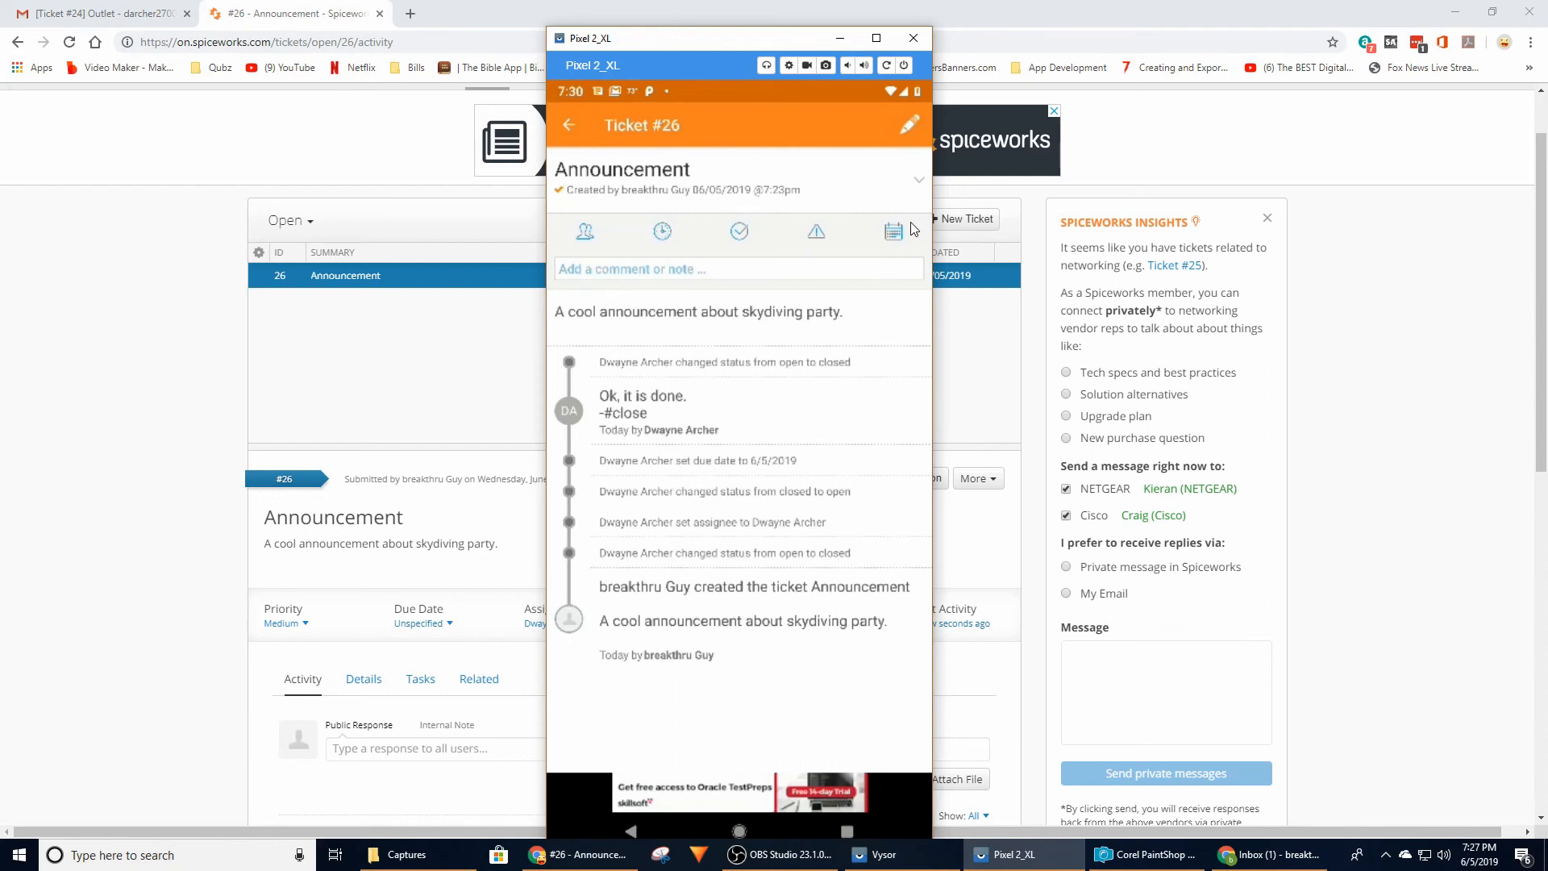
# Return to the phone app's open ticket list and reload the Spiceworks tickets page in the browser
pyautogui.click(570, 125)
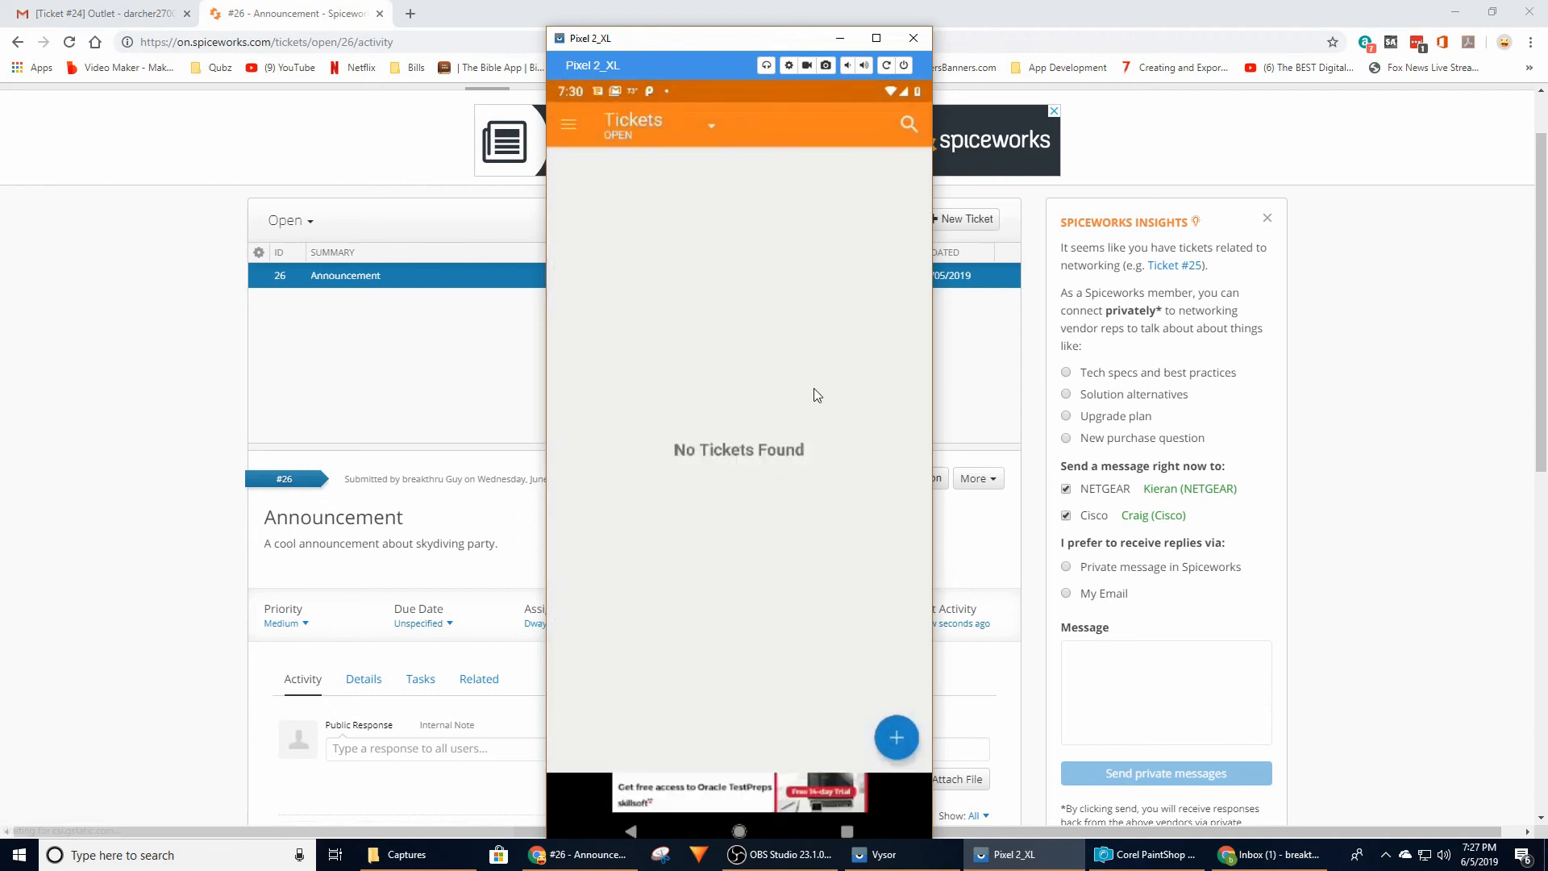
pyautogui.click(264, 379)
pyautogui.click(71, 42)
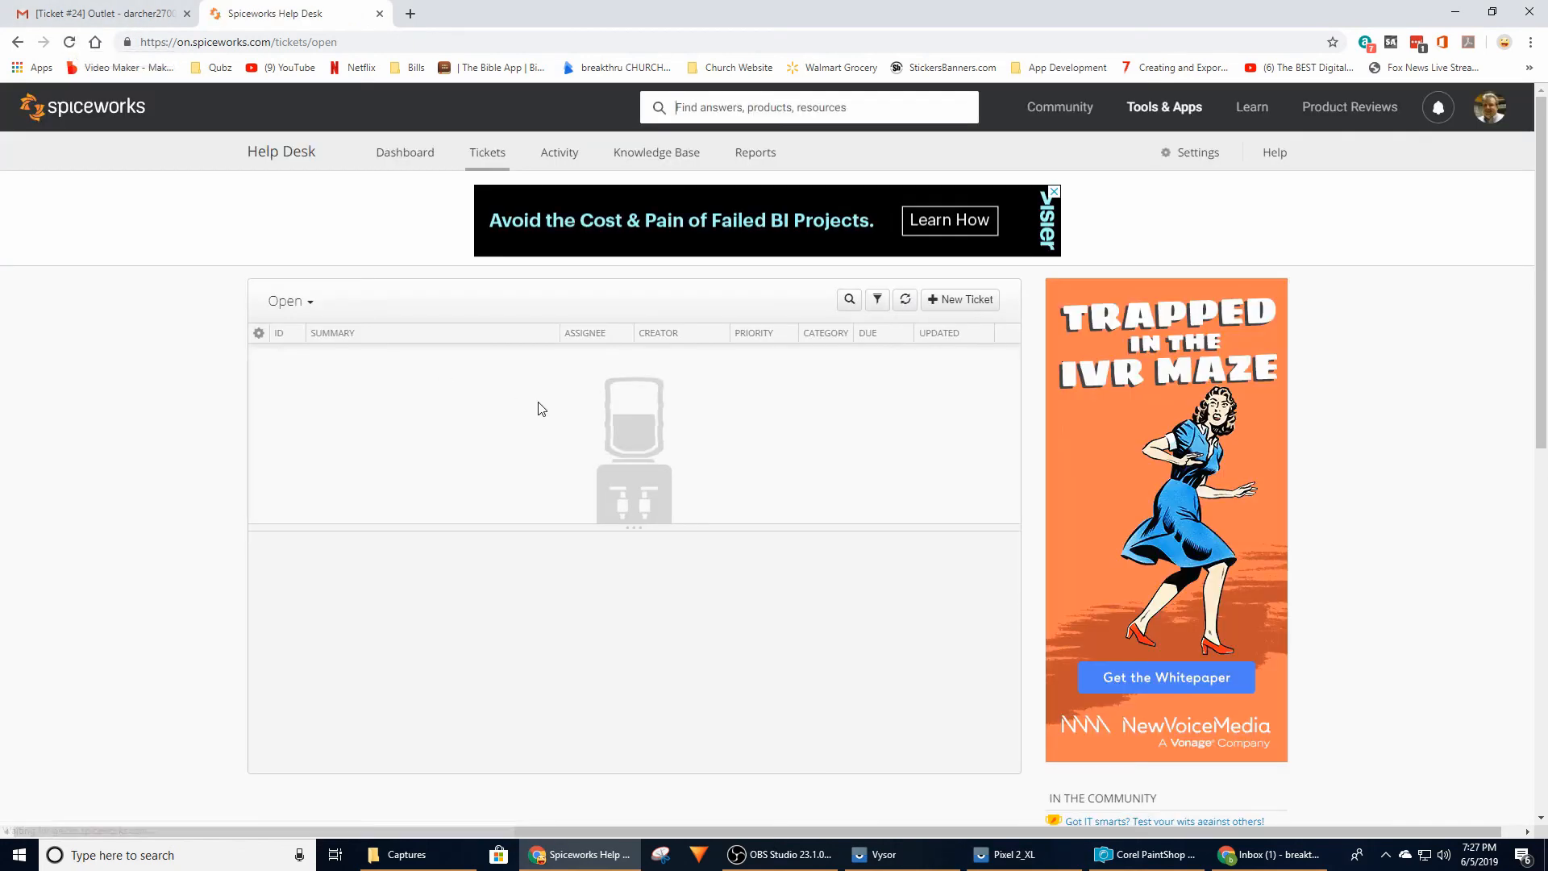